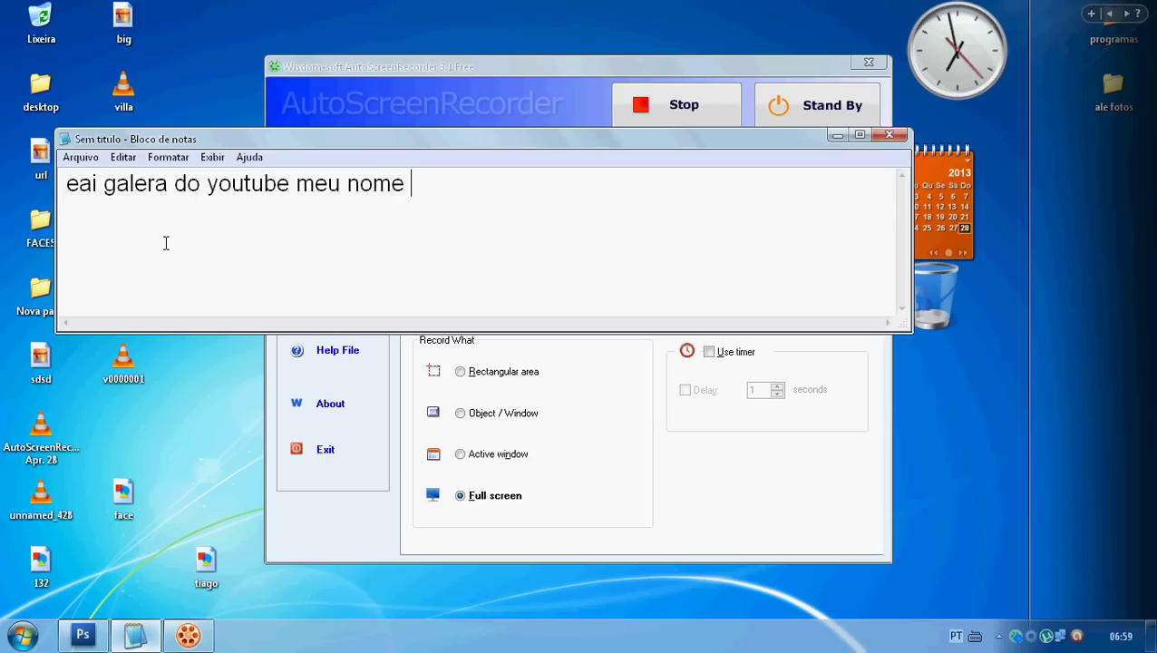
Continue the Notepad intro with the author's name and "e hj vou estar mostrando como eu fasso as minhas faces para pes 2013 ps2 blz vamos l"
text(yson patch )
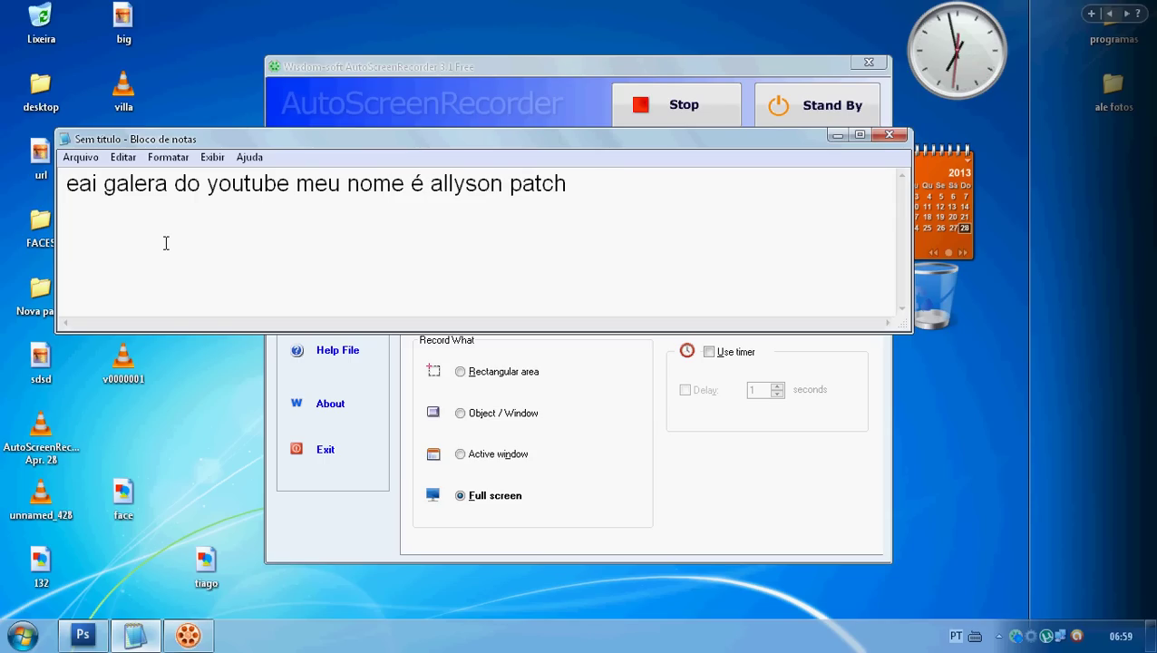
text(e hj vou estar)
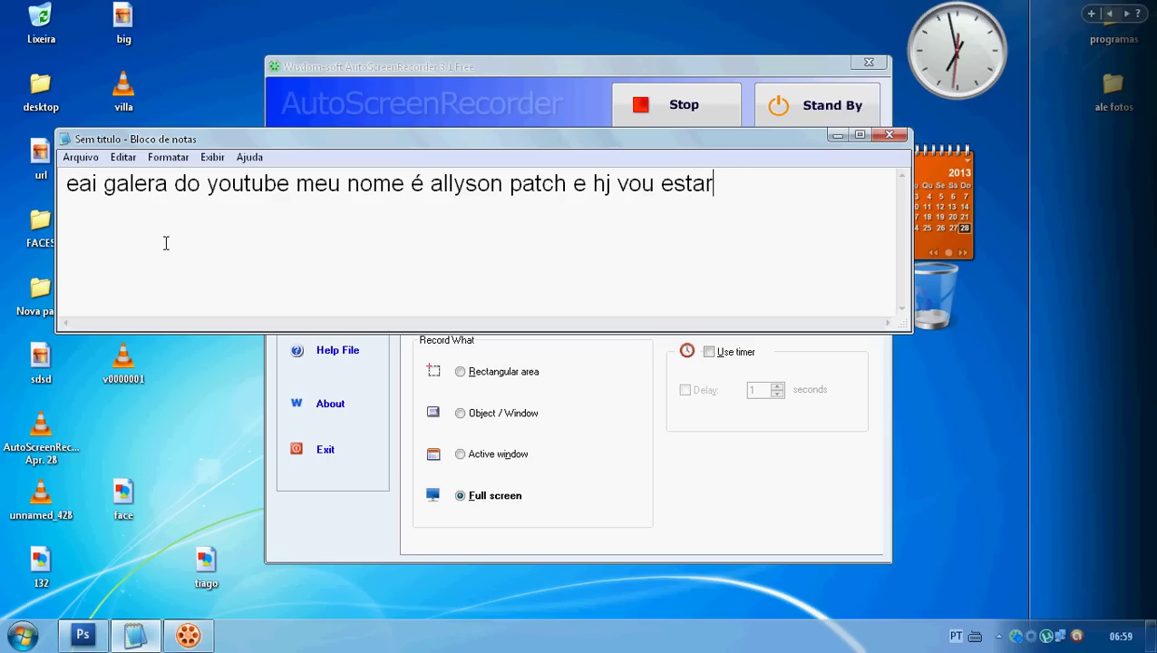
text( mostra)
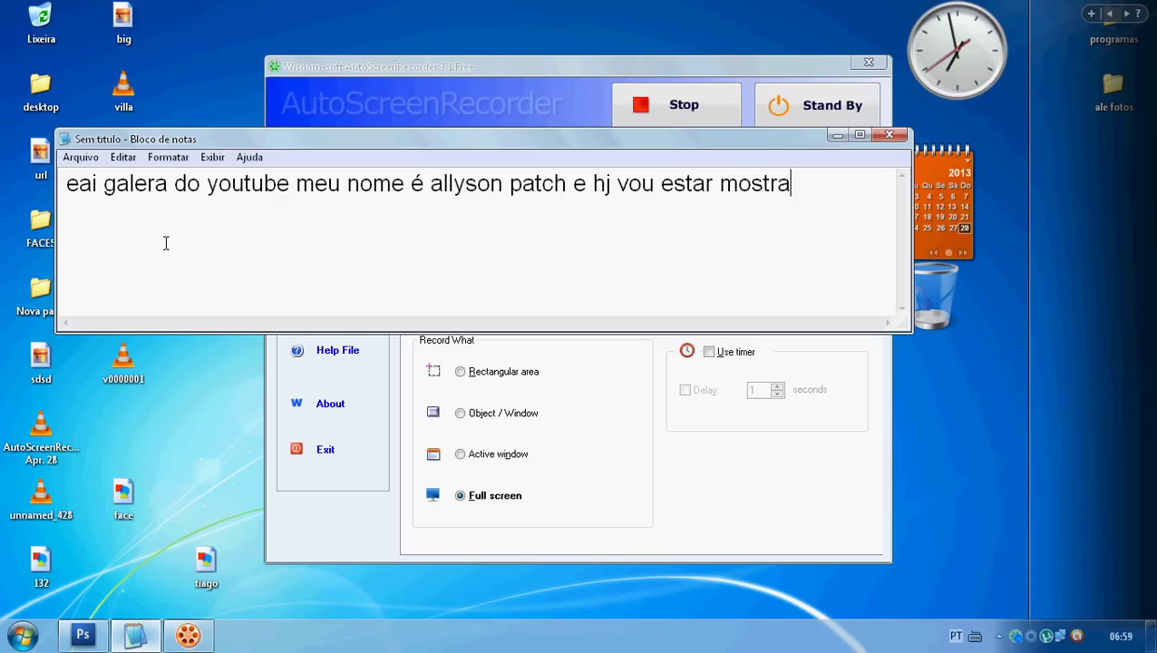
text(ndo co)
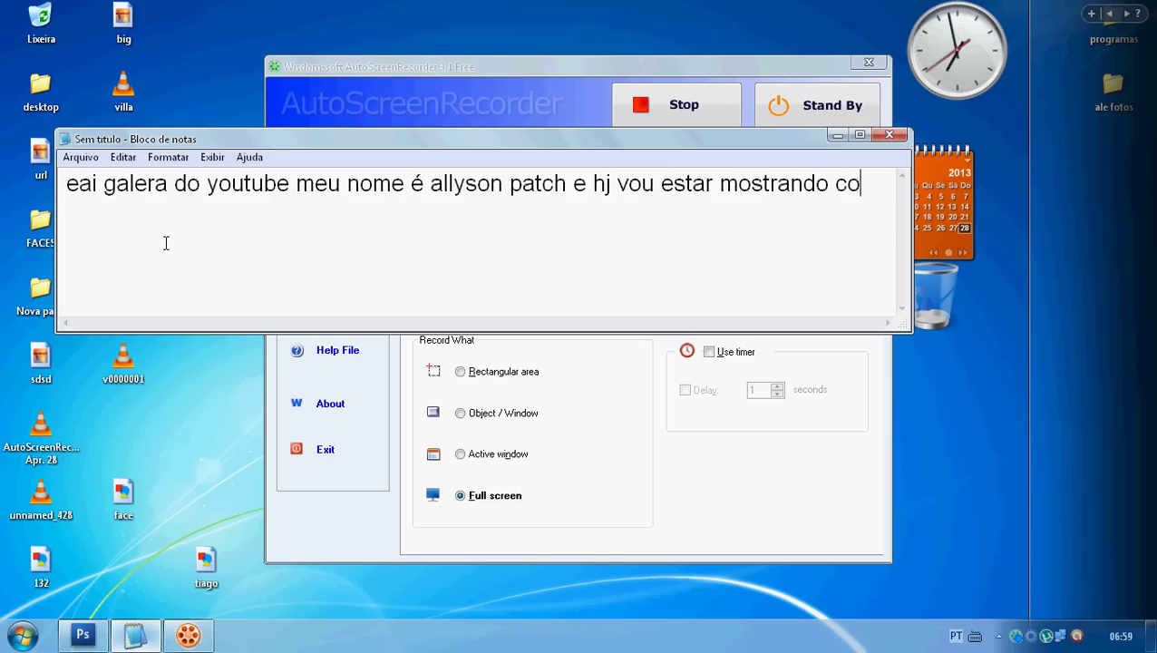
text(mo eu fas)
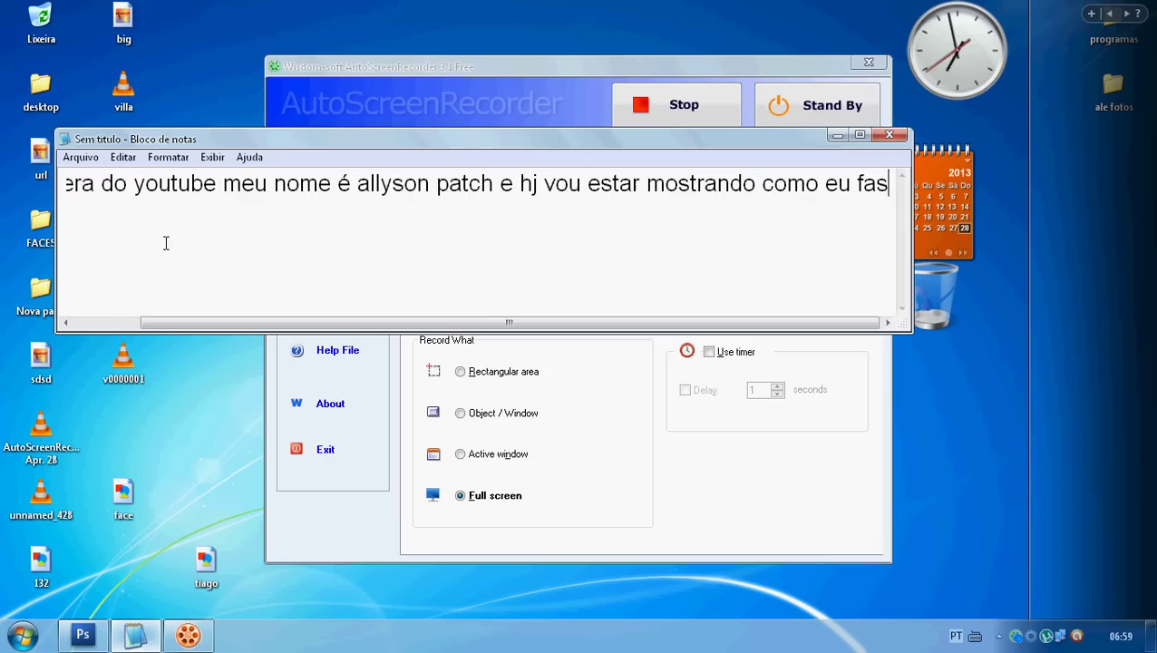
text(so as minhaq)
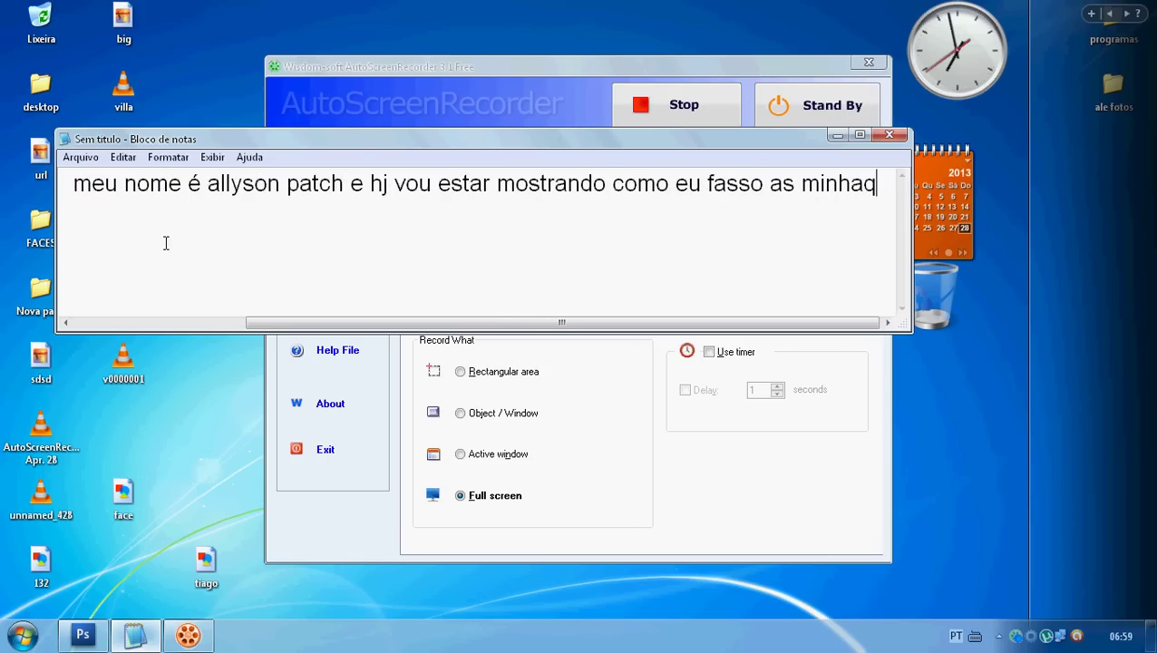
key(BackSpace)
text(s fa)
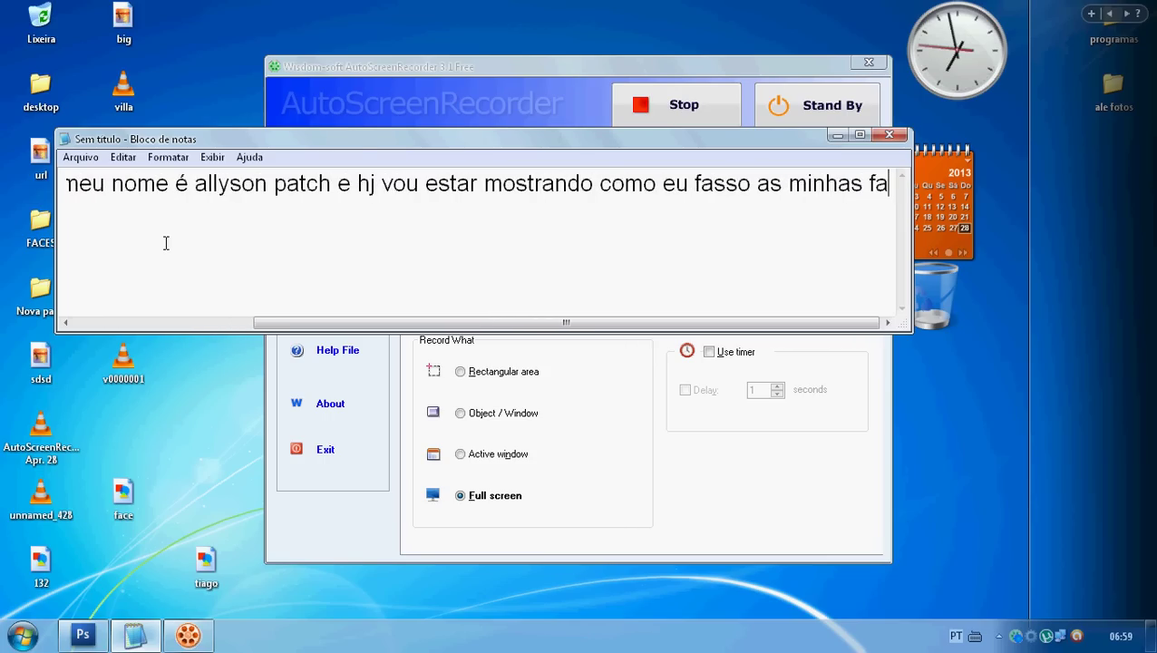
text(ces para pe)
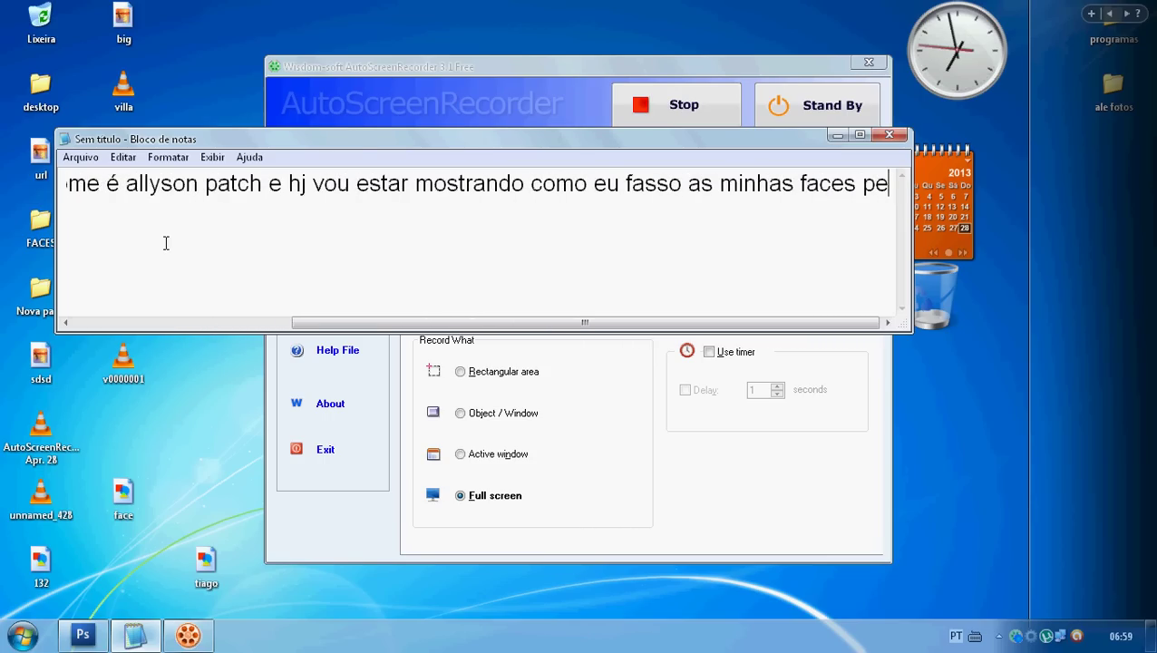
key(BackSpace)
text(ara pes 2)
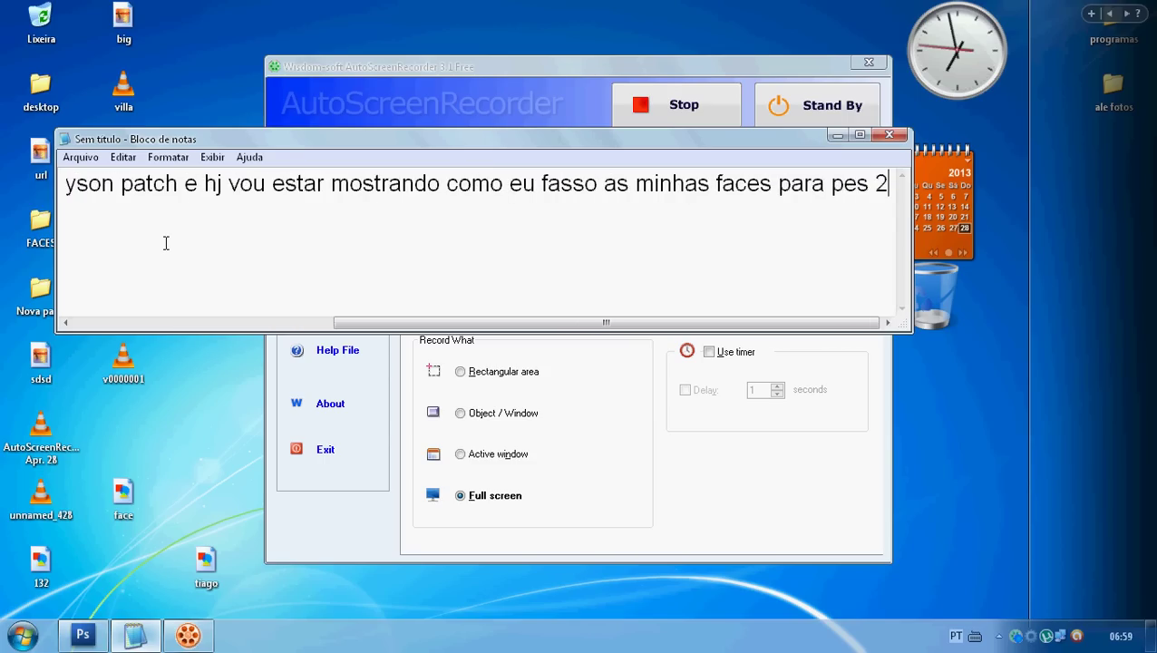
text(013 ps2)
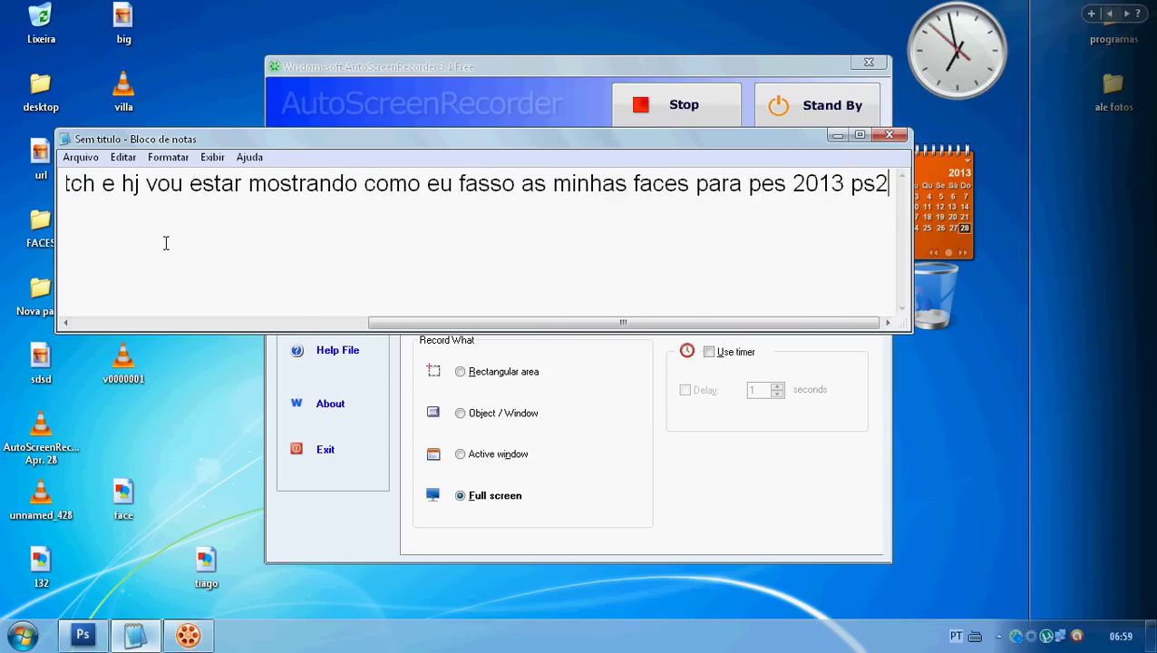
text( blz vamos l)
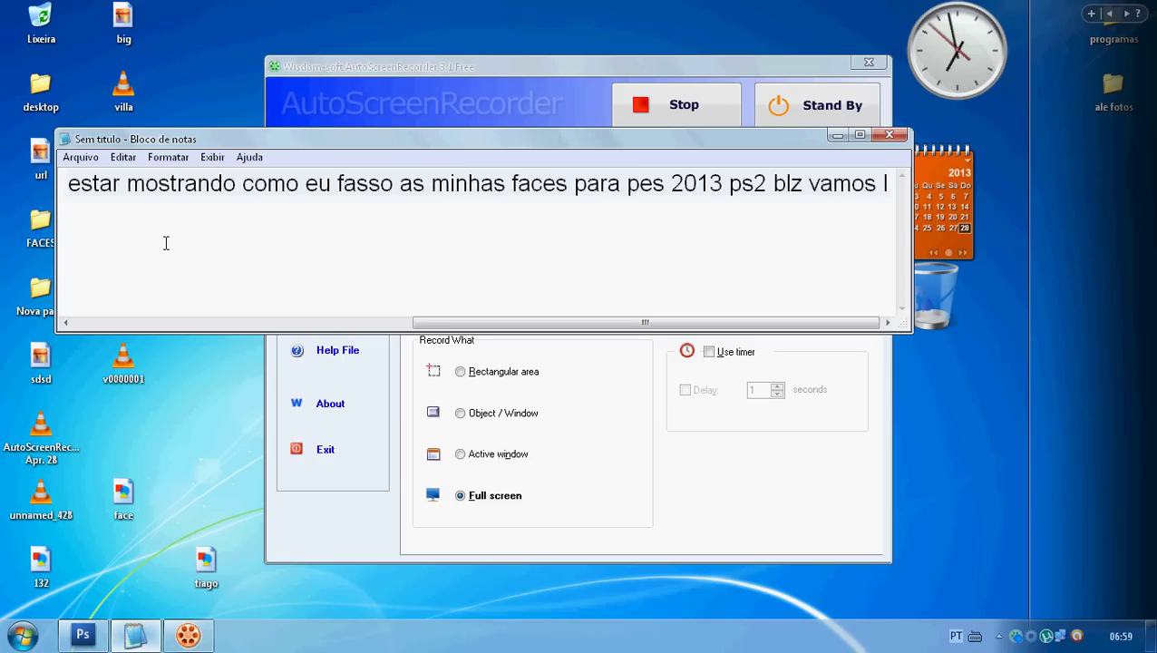
Erase all the text in the note and minimize Notepad
key(ctrl+a)
key(BackSpace)
click(837, 138)
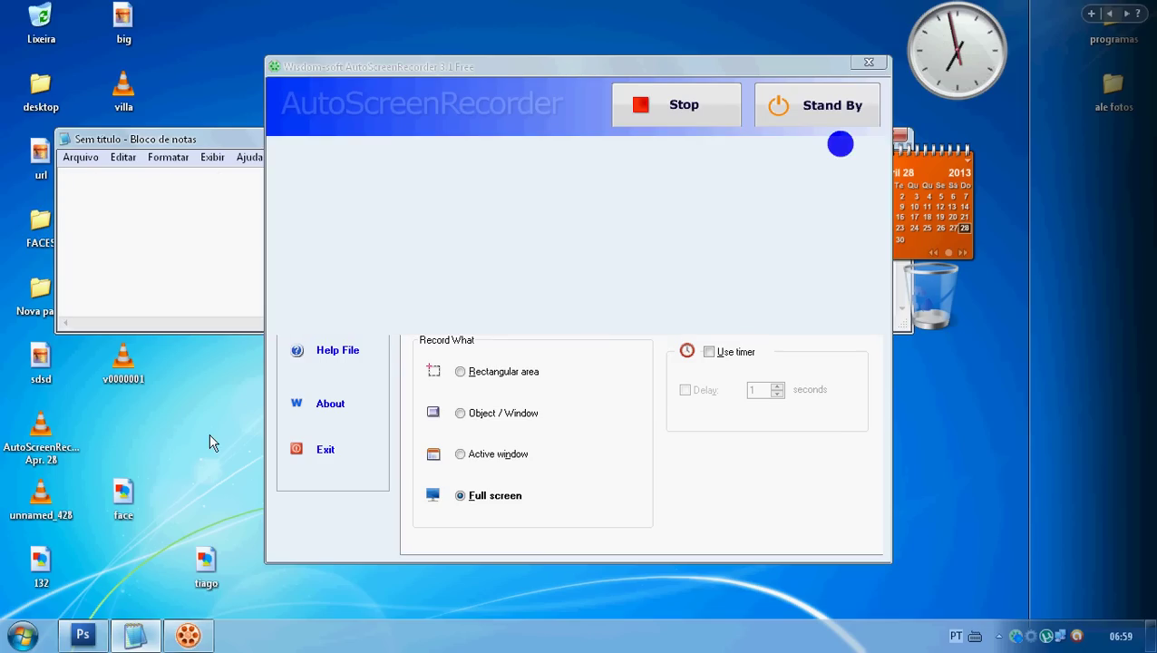
Move the desktop's face image between 132 and tiago, and close the open face.png in Photoshop without saving
drag(124, 491, 124, 564)
click(89, 640)
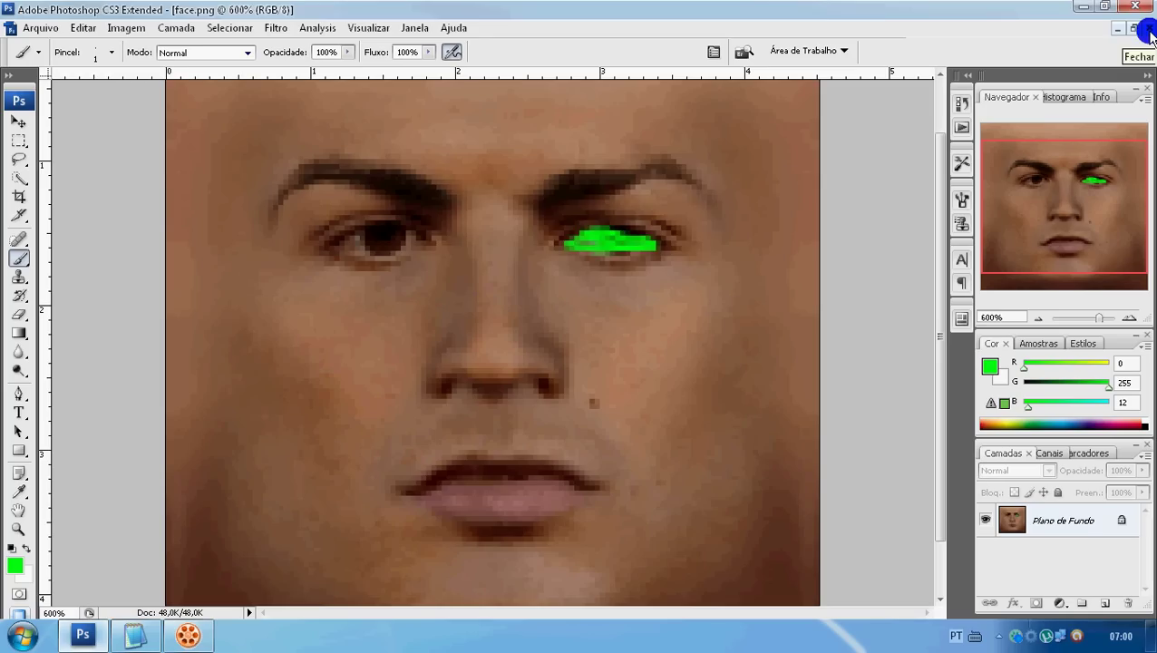
click(1149, 30)
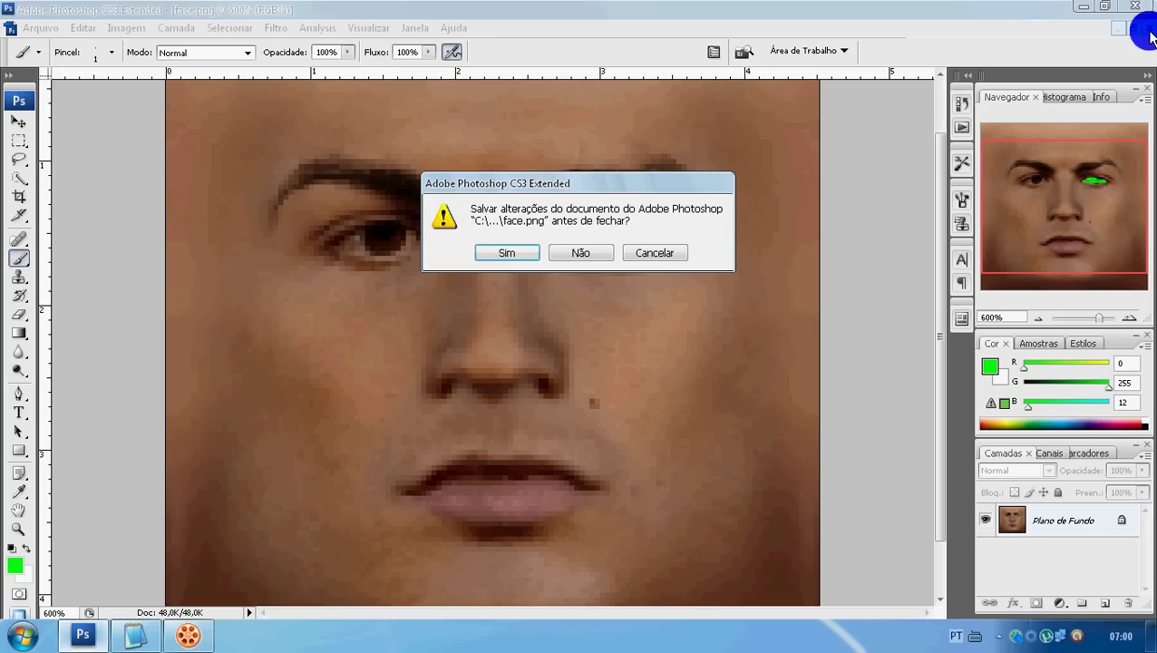
key(n)
key(Return)
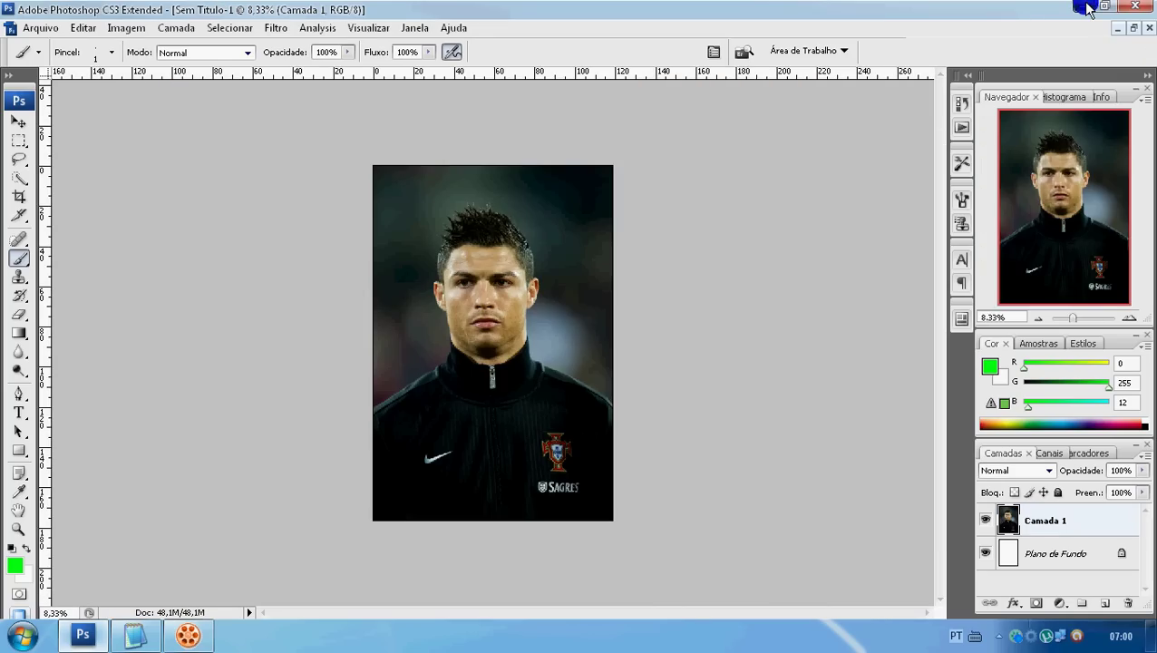
Return to the desktop and open the face image from there in Photoshop
click(1087, 8)
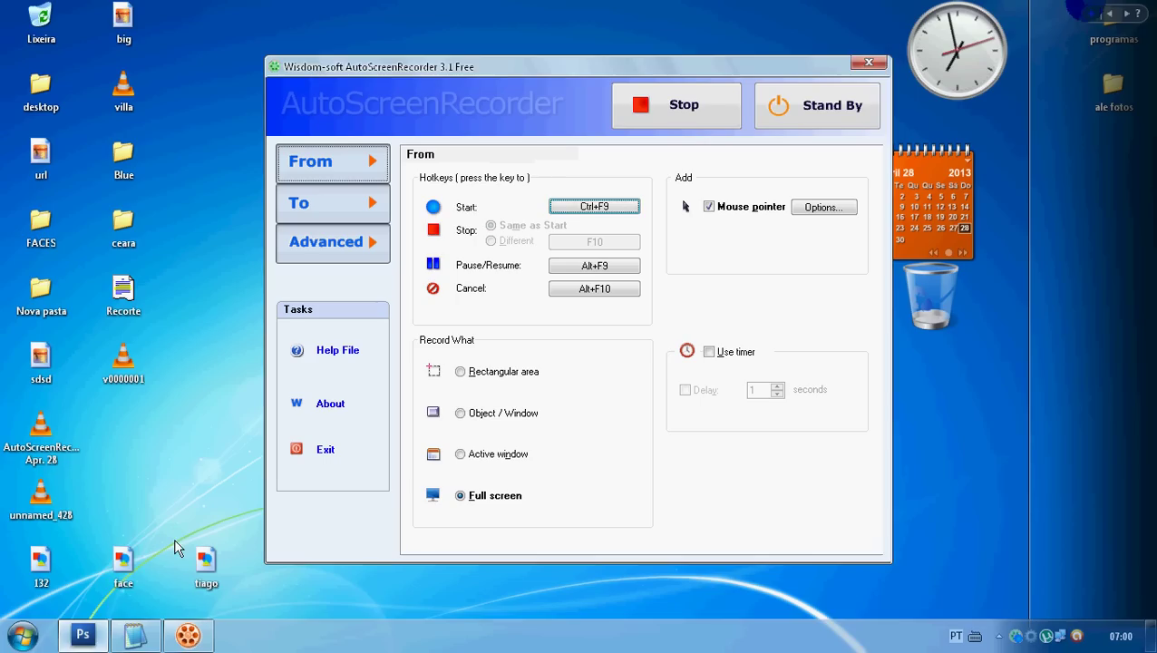
drag(117, 606, 98, 638)
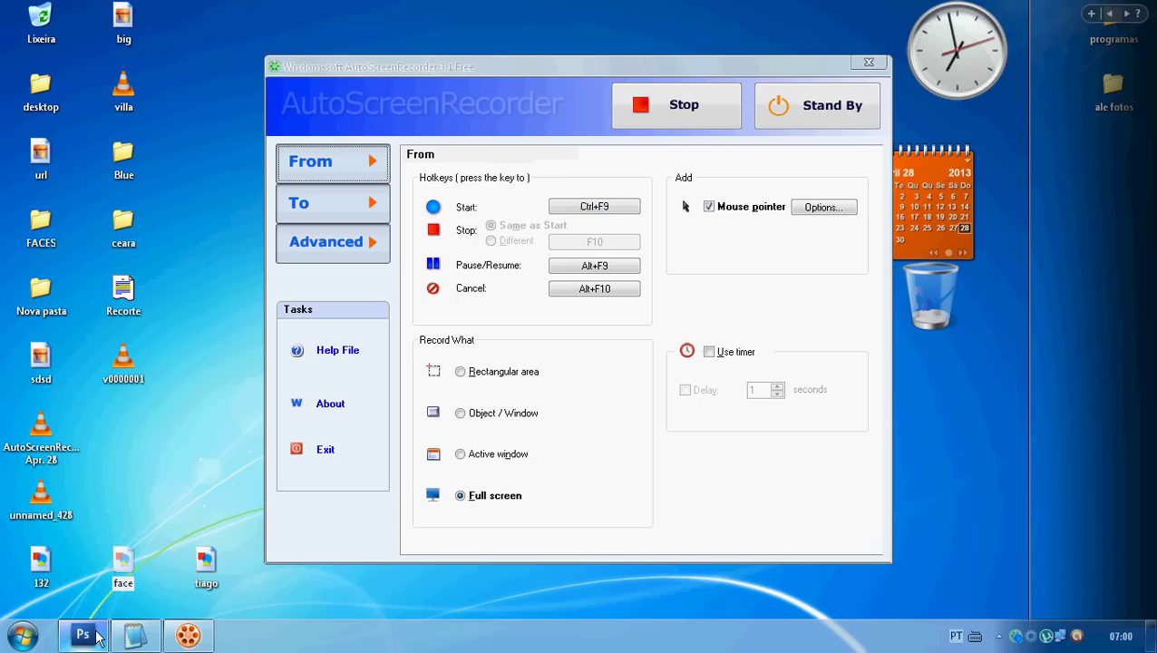
double_click(118, 555)
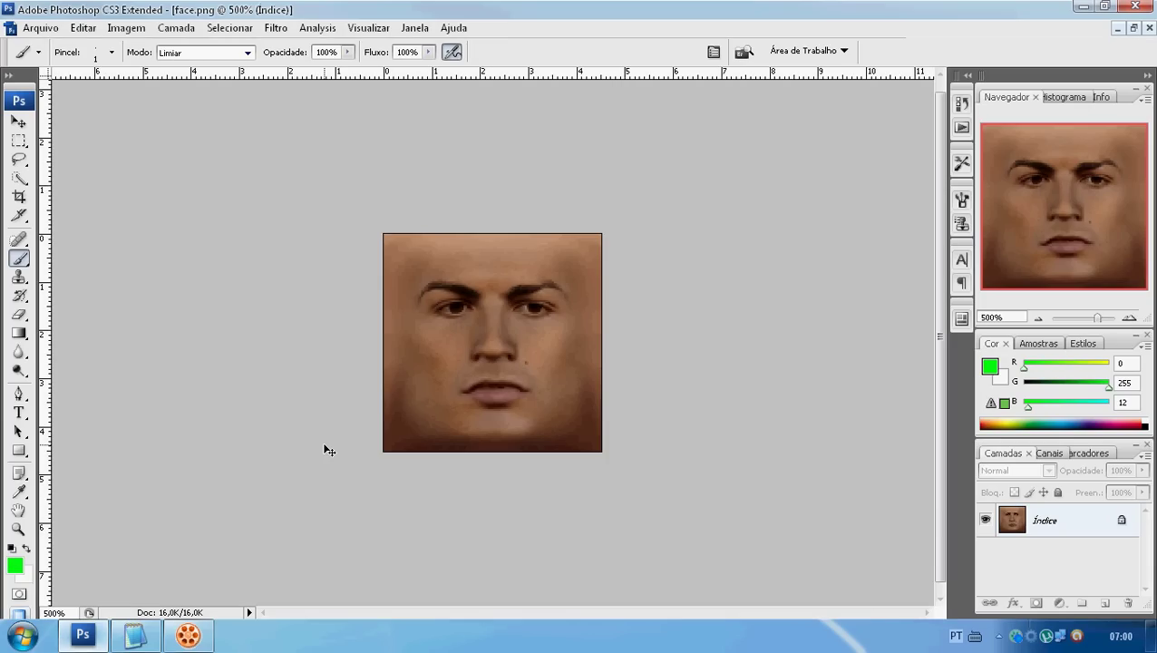
Convert face.png from indexed color to RGB color mode
key(ctrl+plus)
key(ctrl+plus)
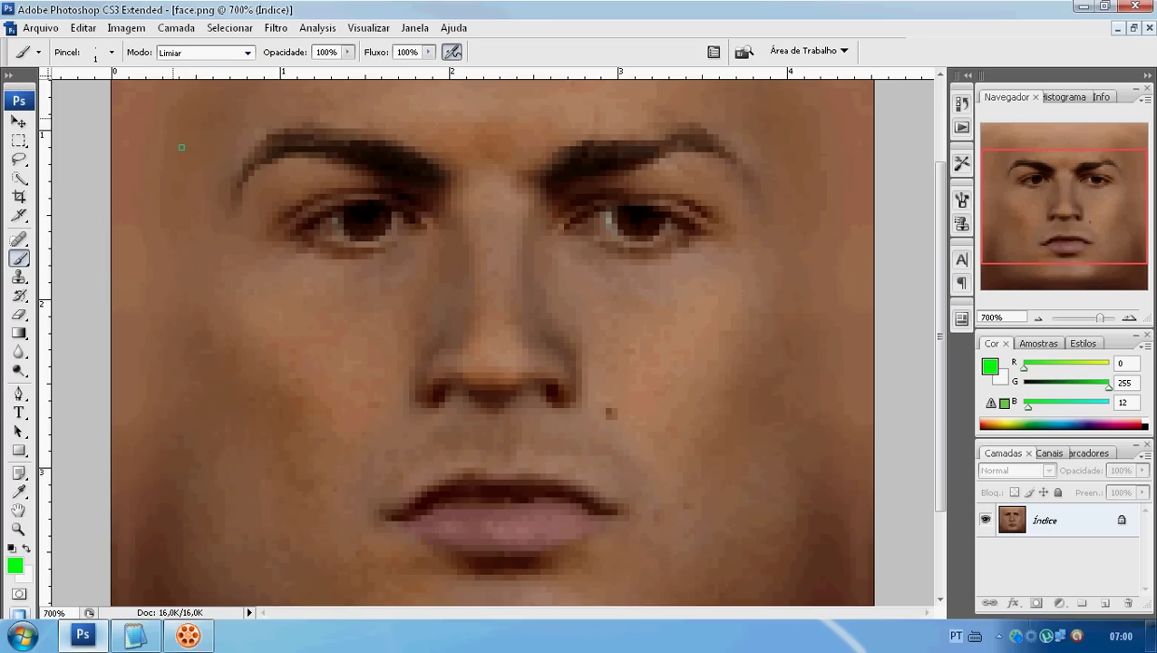
click(125, 29)
click(131, 47)
click(375, 111)
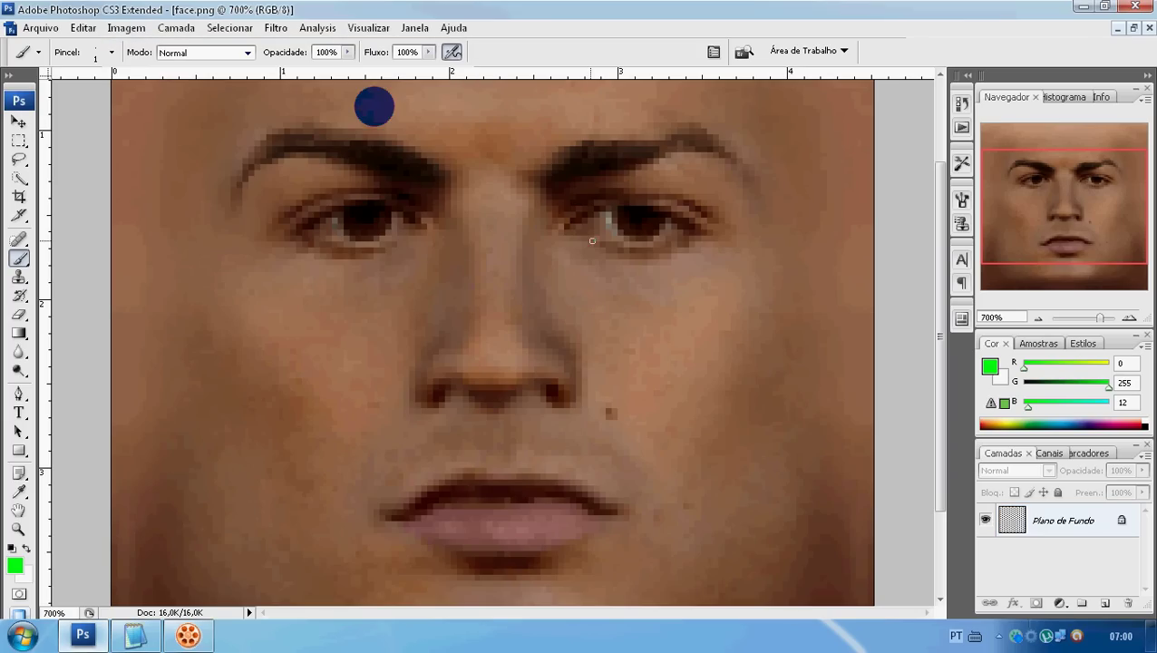
Paint both eyes solid green and trace a green line along each eyebrow with the 1-pixel brush
mouse_move(569, 227)
mouse_down()
mouse_move(612, 210)
mouse_move(676, 220)
mouse_move(576, 232)
mouse_move(635, 225)
mouse_move(599, 218)
mouse_move(653, 228)
mouse_move(635, 221)
mouse_up()
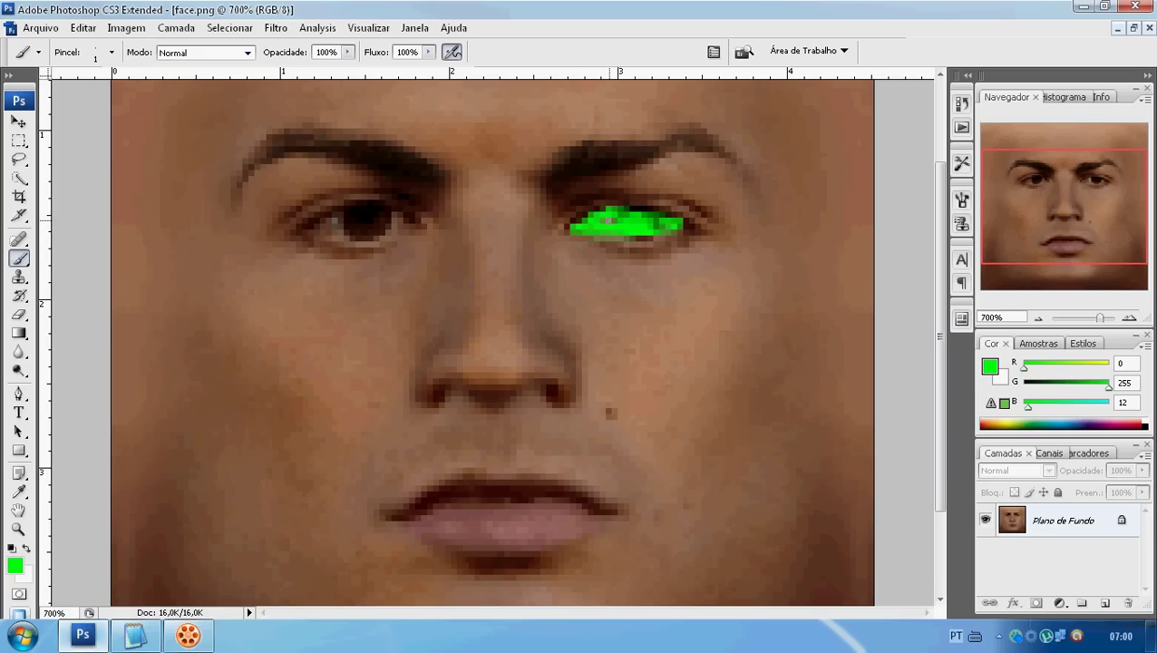
click(394, 224)
mouse_move(368, 208)
mouse_down()
mouse_move(313, 231)
mouse_move(424, 219)
mouse_move(319, 226)
mouse_move(390, 228)
mouse_move(334, 223)
mouse_move(385, 215)
mouse_up()
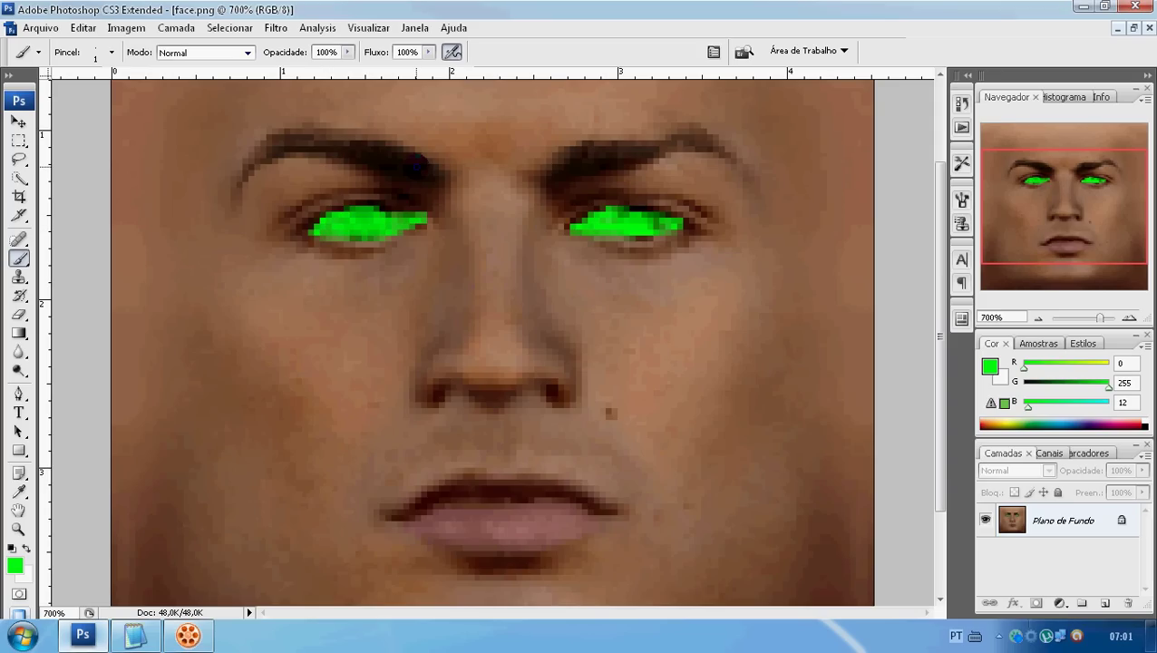
mouse_move(415, 163)
mouse_down()
mouse_move(253, 167)
mouse_move(238, 191)
mouse_up()
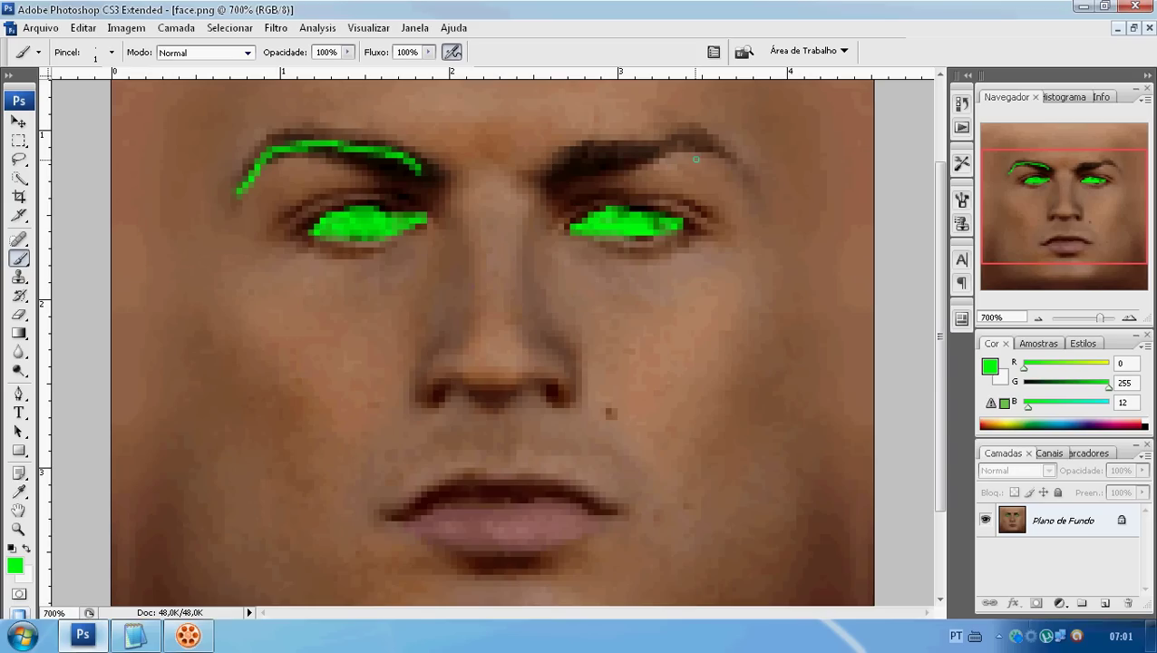
mouse_move(557, 180)
mouse_down()
mouse_move(704, 135)
mouse_move(742, 165)
mouse_up()
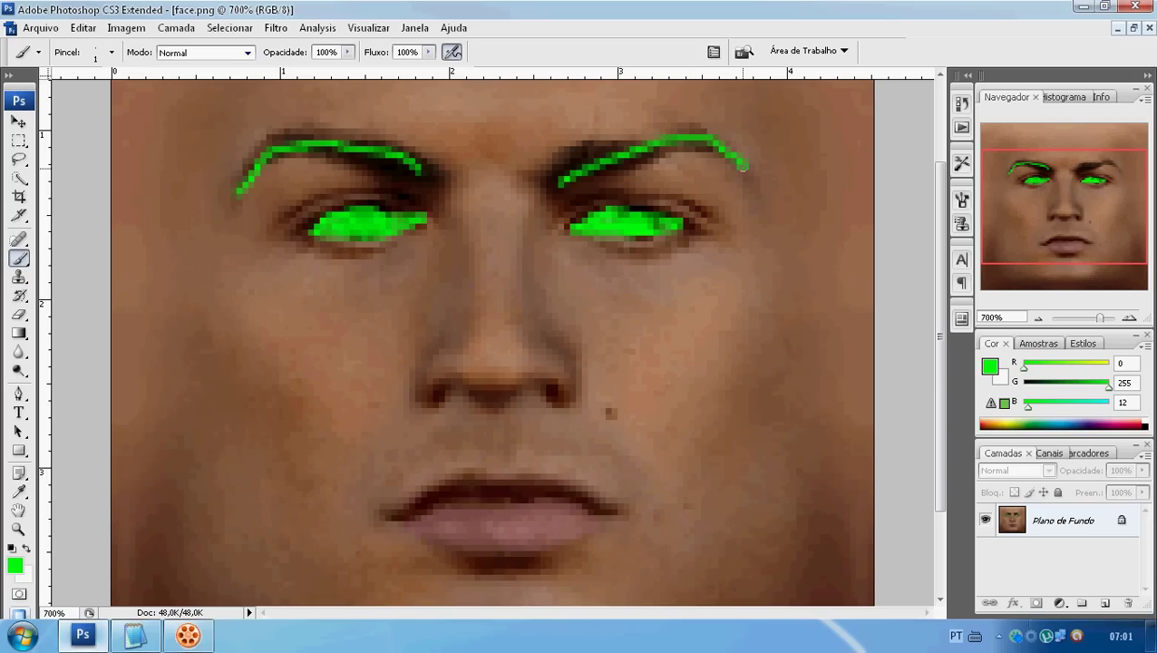
Mark the nostrils and the sides of the nose in green, and outline the upper and lower lips
click(550, 390)
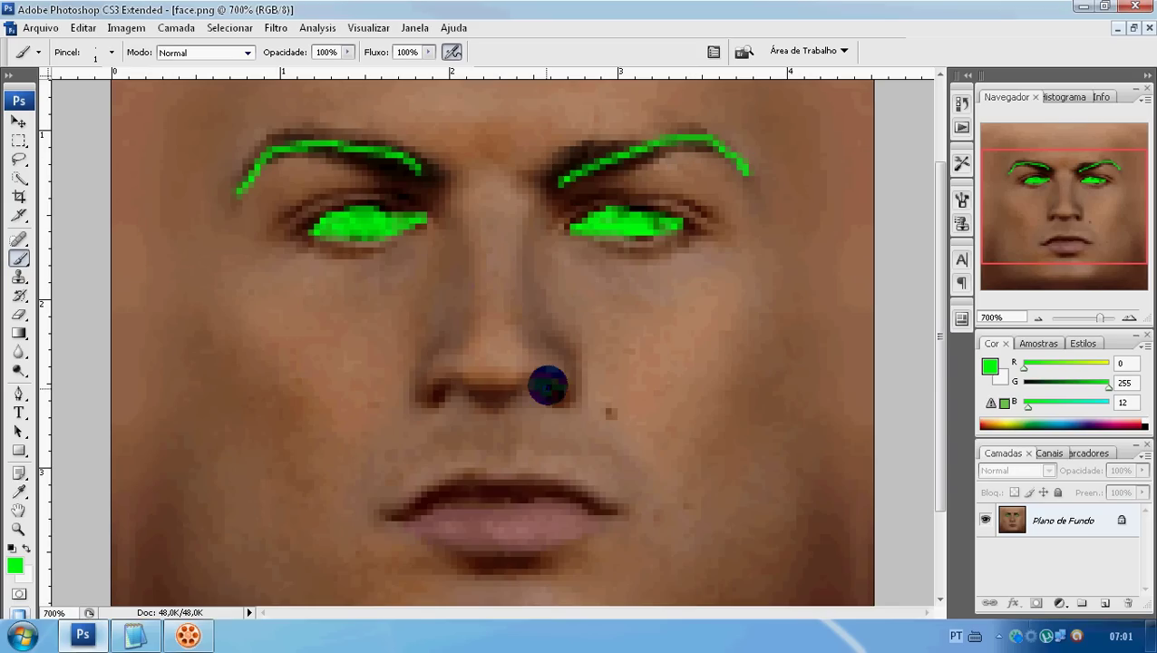
click(456, 391)
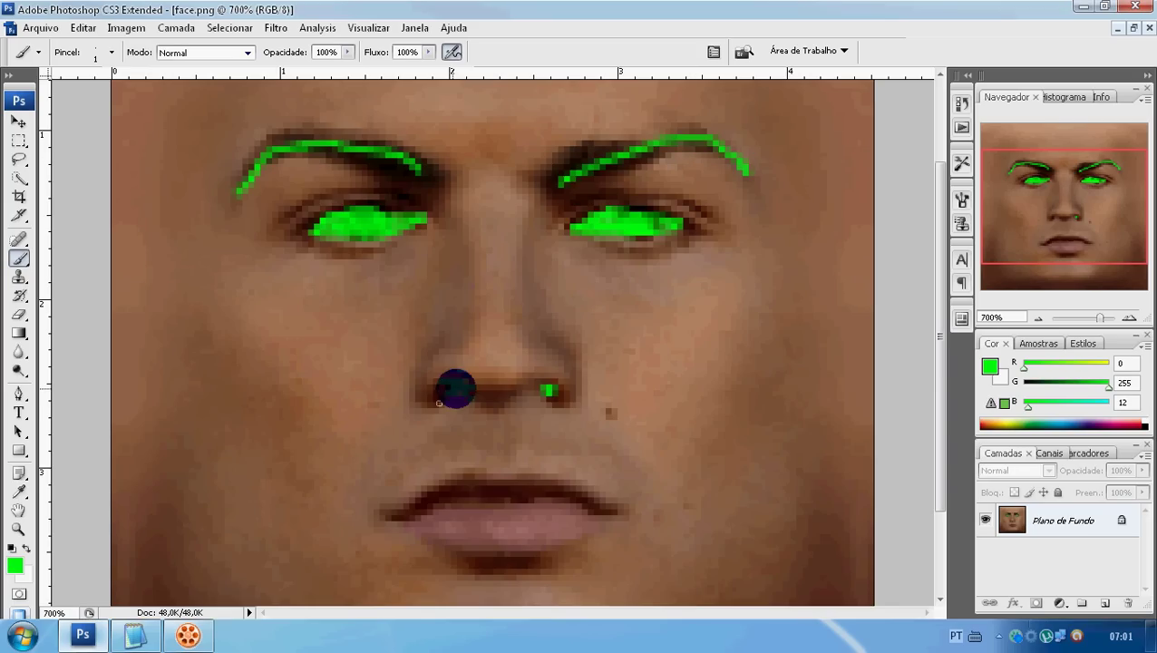
drag(444, 350, 457, 391)
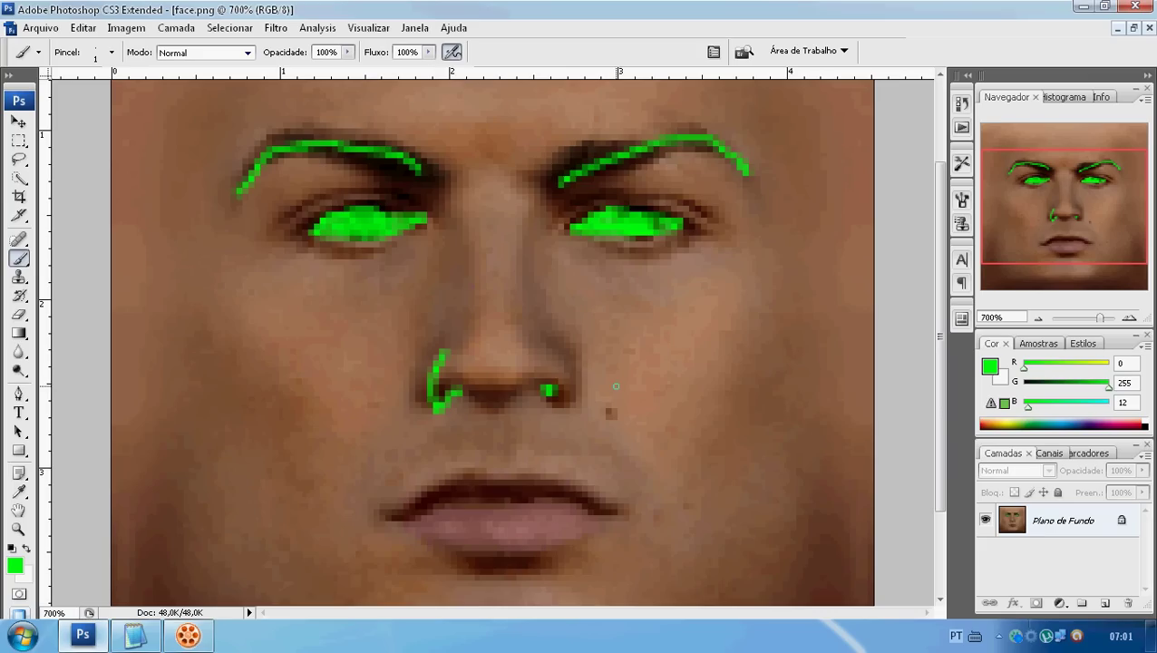
drag(562, 350, 569, 405)
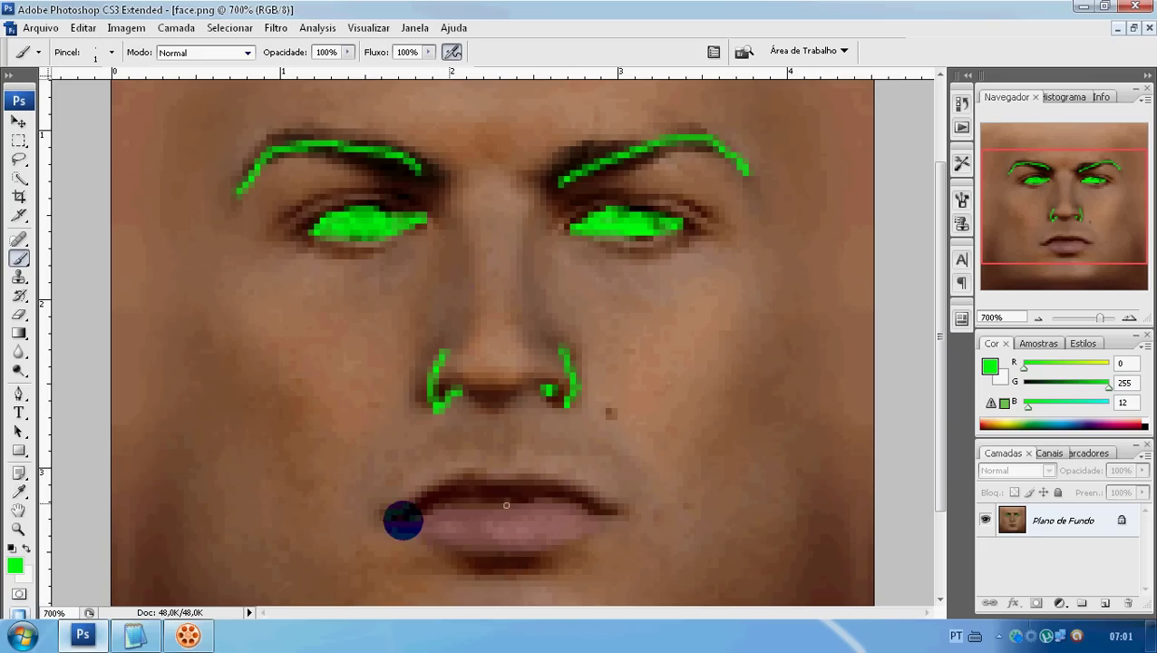
mouse_move(594, 514)
mouse_down()
mouse_move(565, 474)
mouse_move(414, 501)
mouse_move(559, 551)
mouse_move(621, 514)
mouse_up()
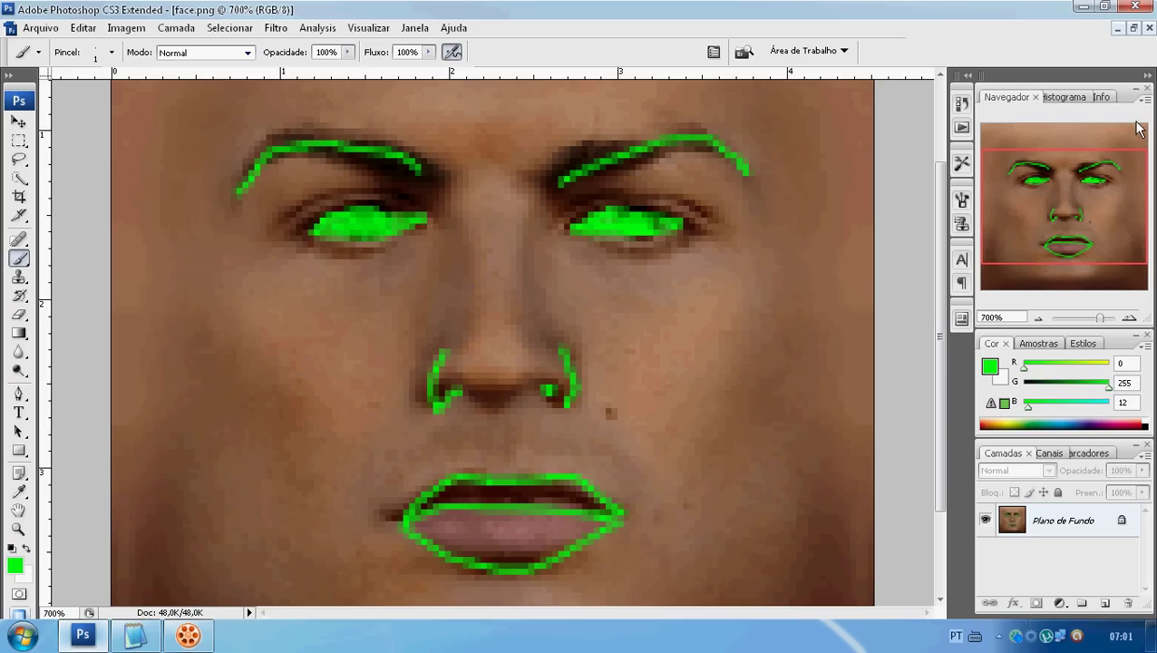
Minimize the green-marked face document and enlarge the portrait photo to 50% around the face
click(1121, 30)
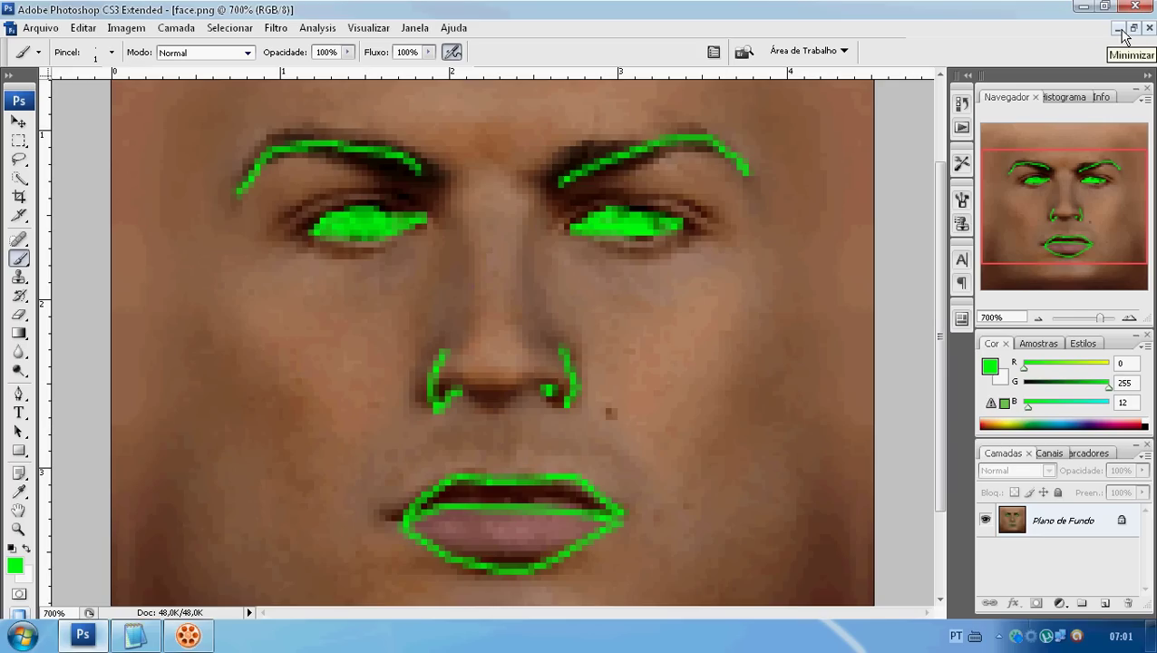
click(1122, 30)
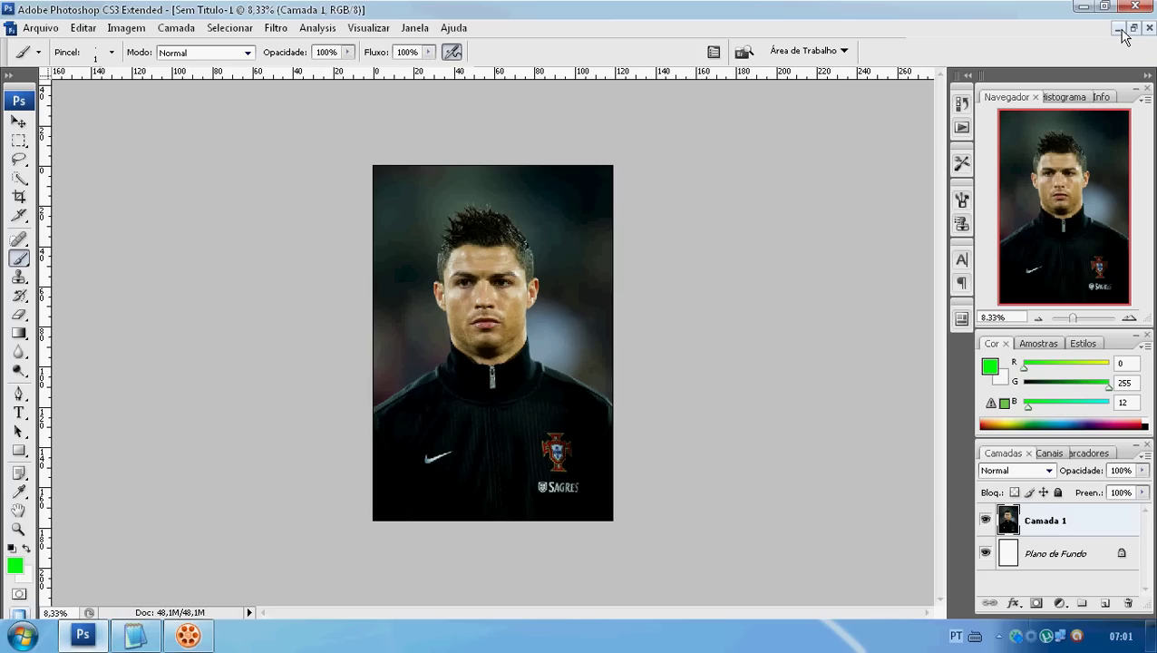
key(ctrl+plus)
key(ctrl+plus)
key(ctrl+plus)
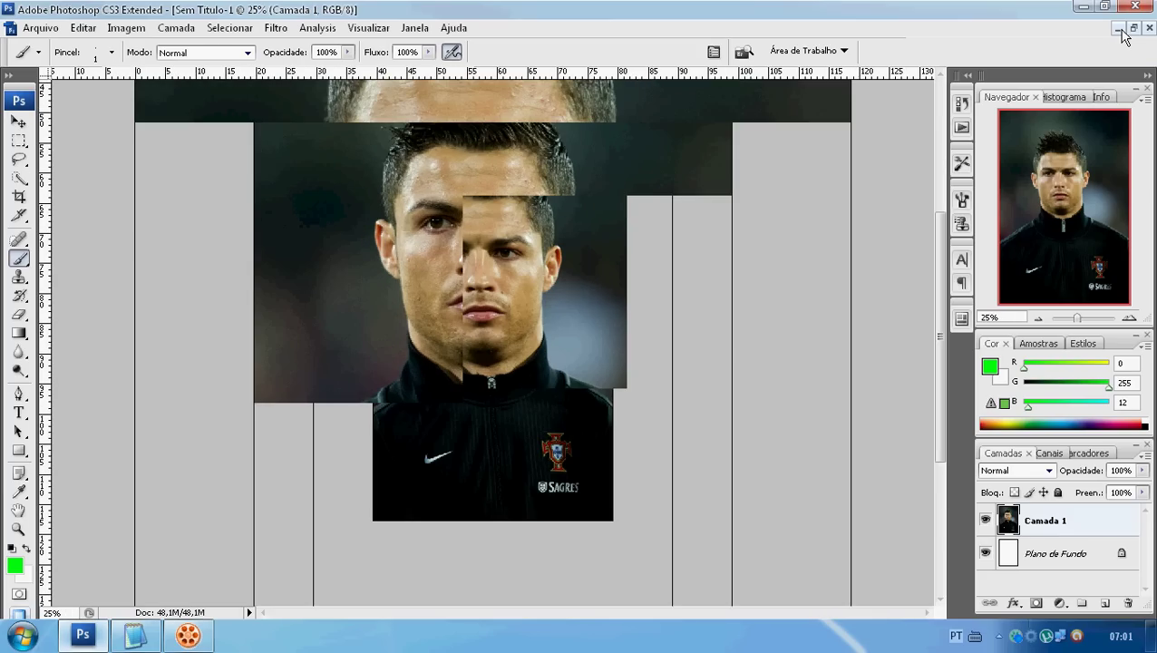
key(ctrl+plus)
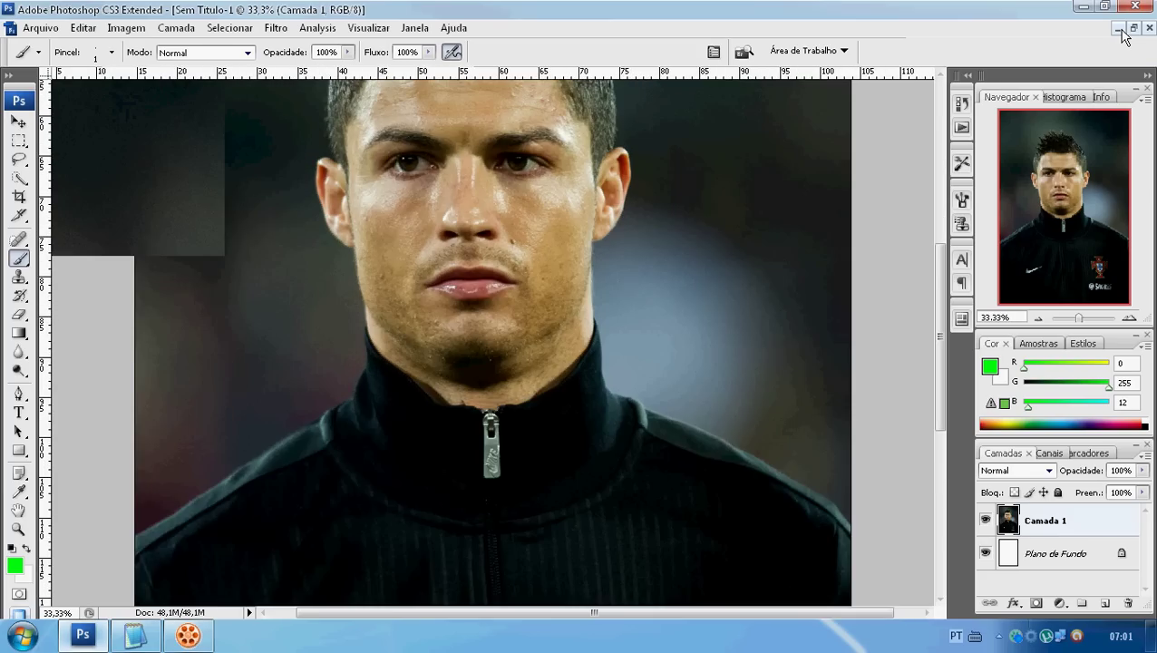
key(ctrl+plus)
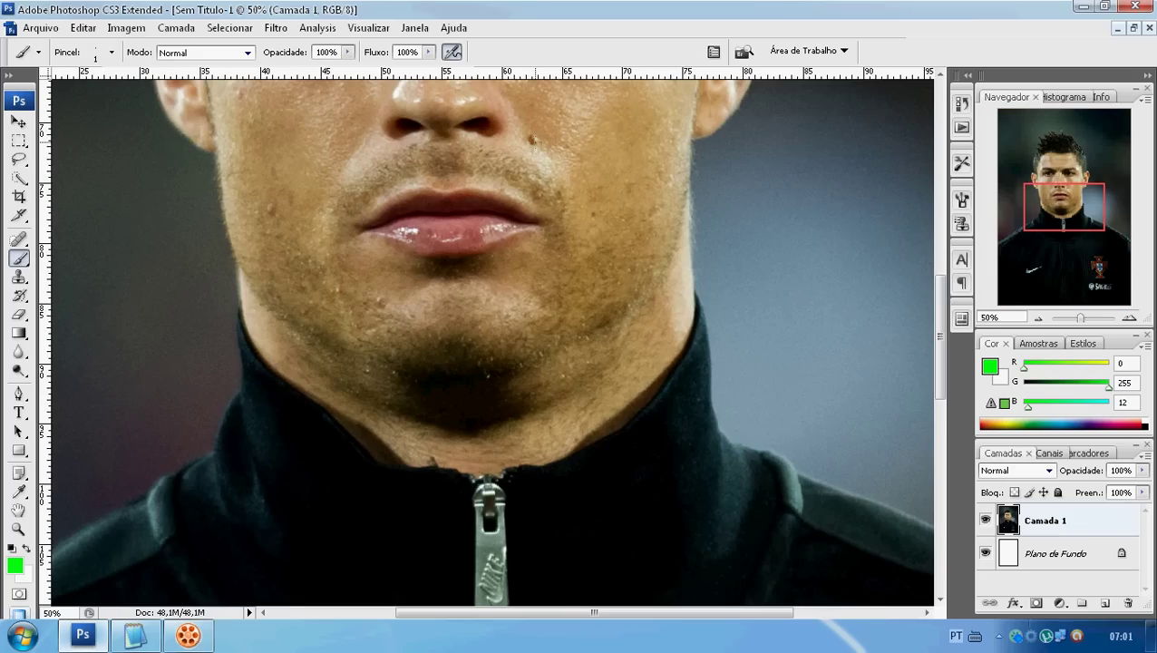
scroll(535, 142, up, 3)
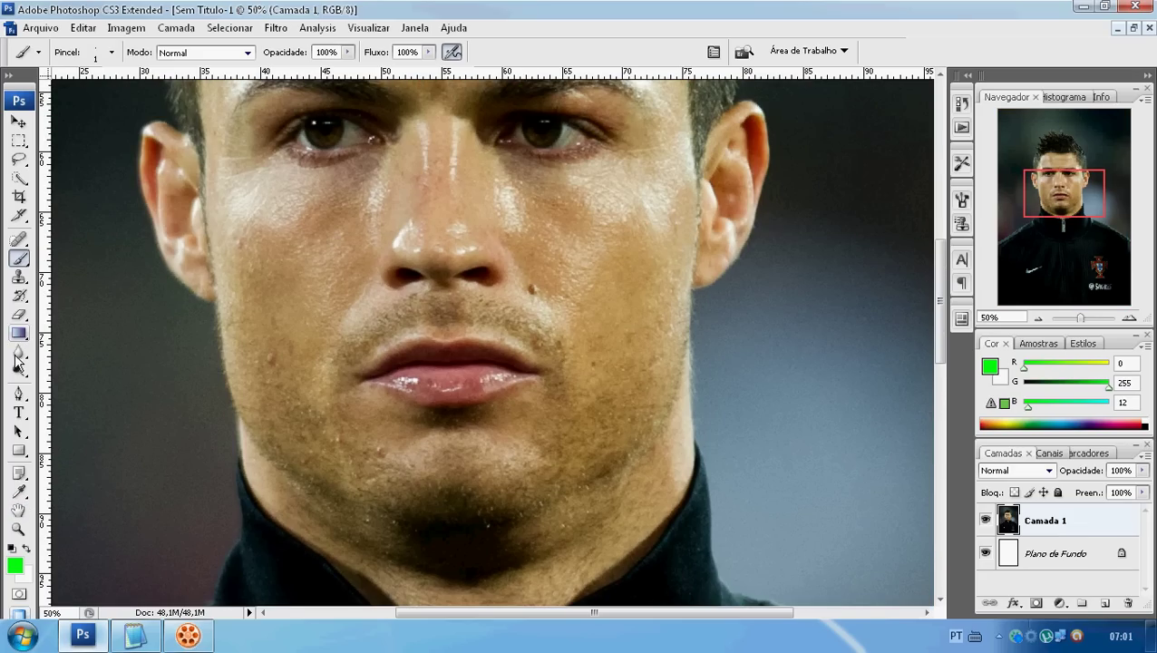
Enter Quick Mask mode and trace a Pen path from the chin up the left jaw and cheek to the temple
click(18, 394)
click(20, 592)
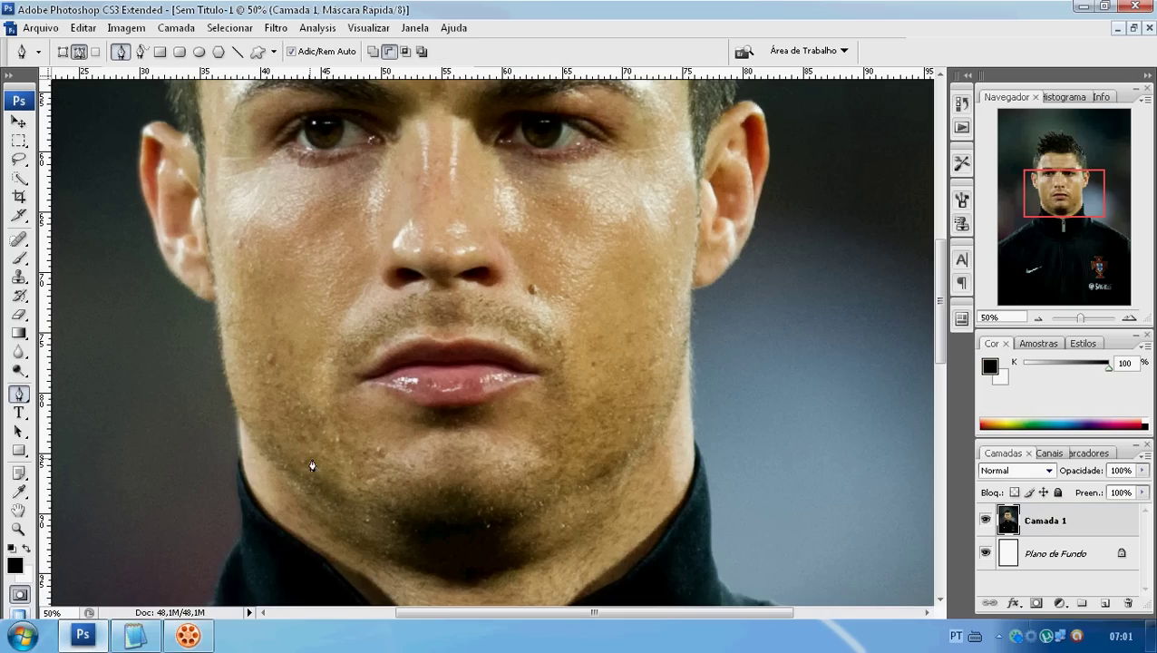
click(341, 493)
click(285, 456)
click(240, 391)
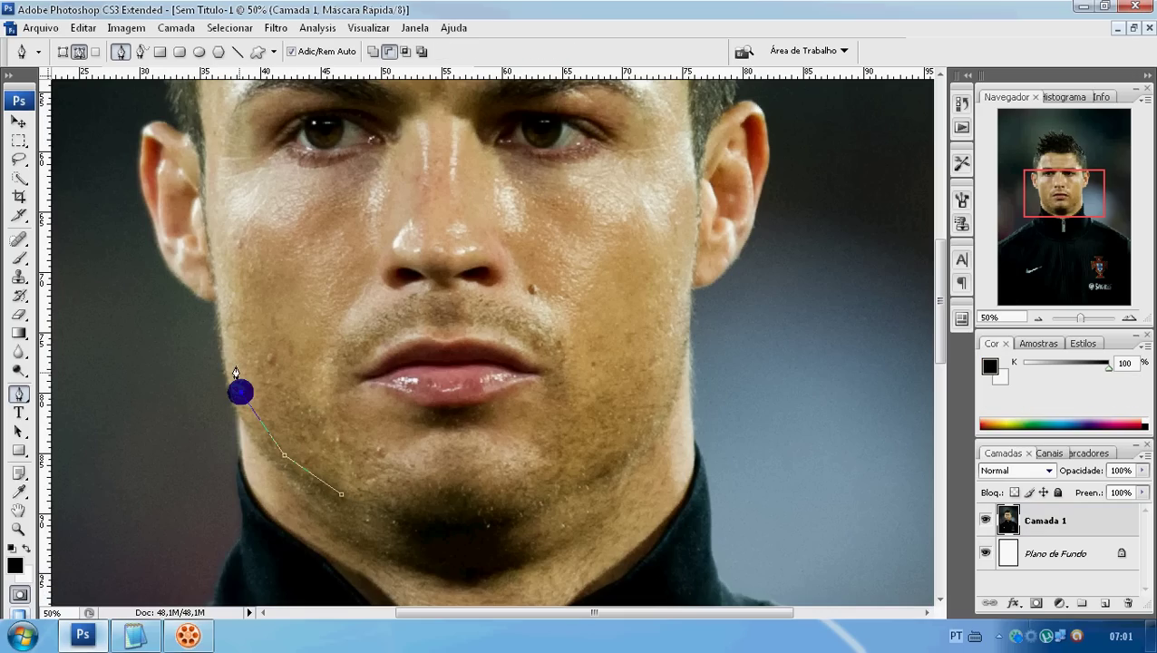
click(225, 309)
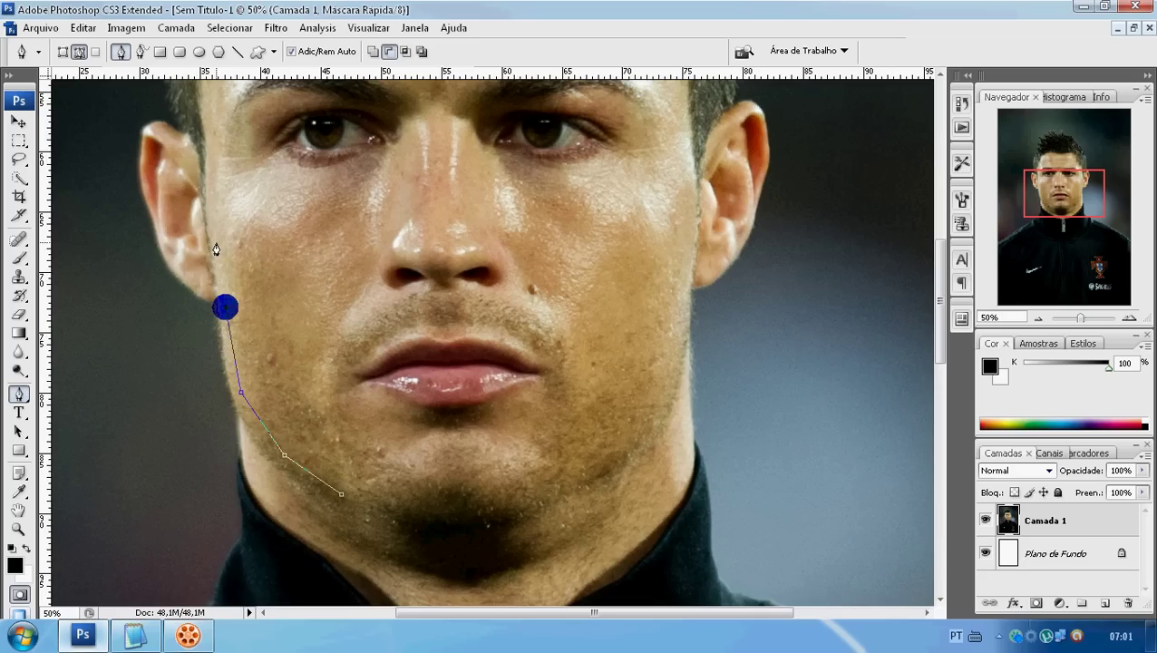
click(210, 213)
click(213, 159)
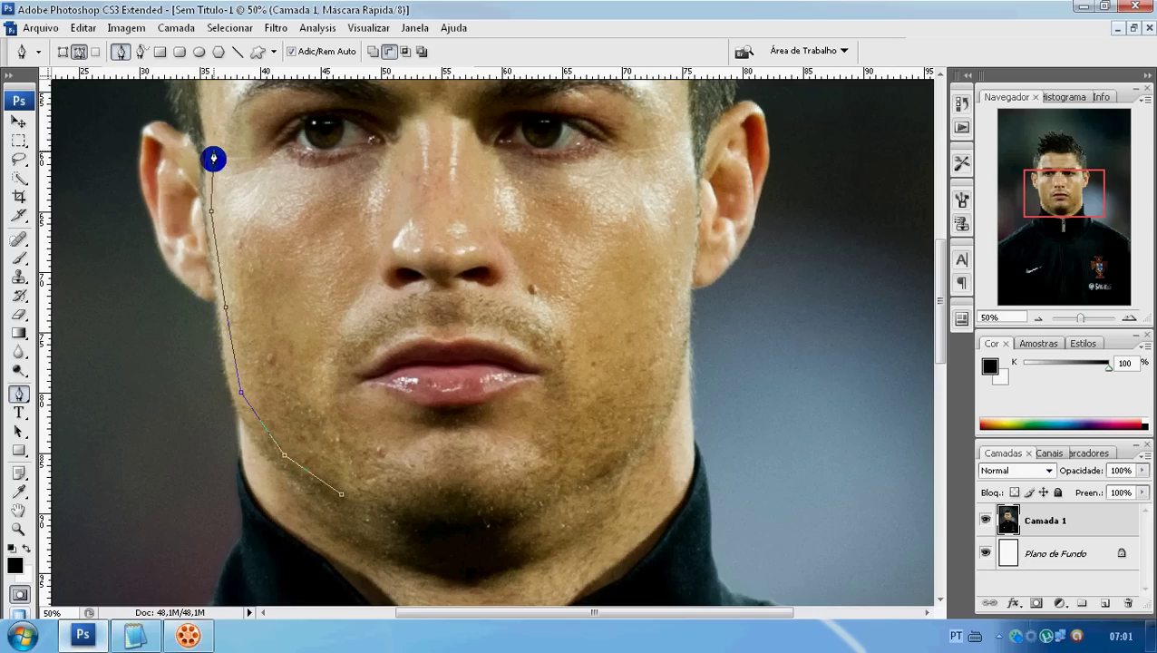
Continue the Pen path from the left temple over the eyebrow and across the forehead below the hairline
scroll(213, 159, up, 2)
click(210, 165)
click(237, 133)
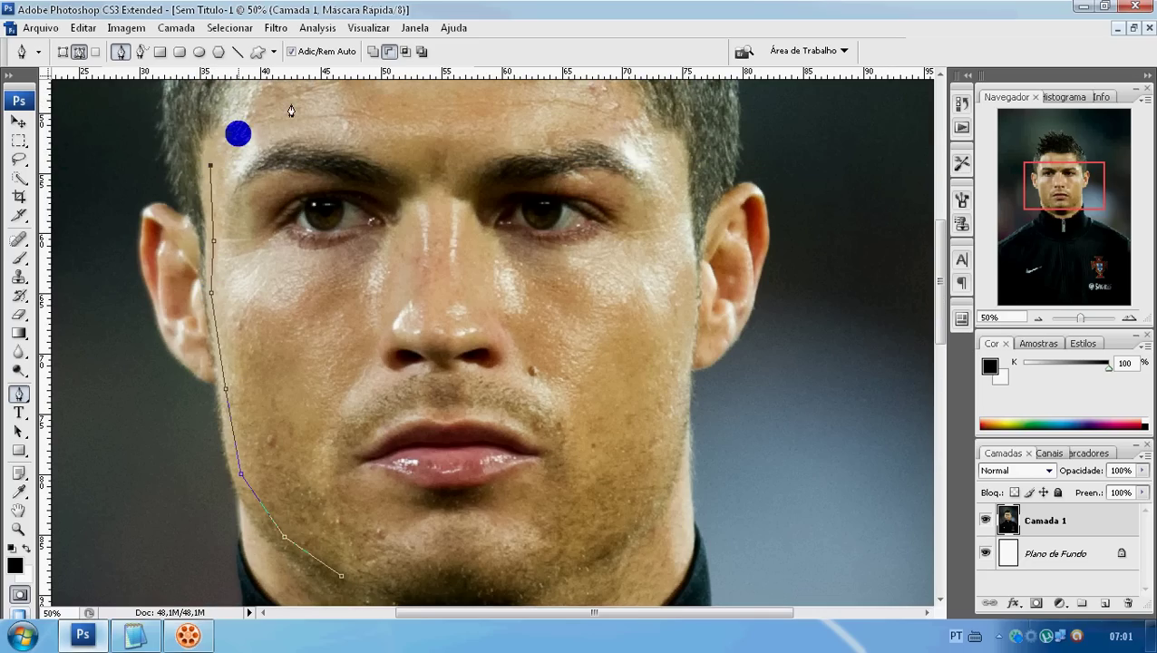
scroll(301, 107, up, 1)
click(291, 127)
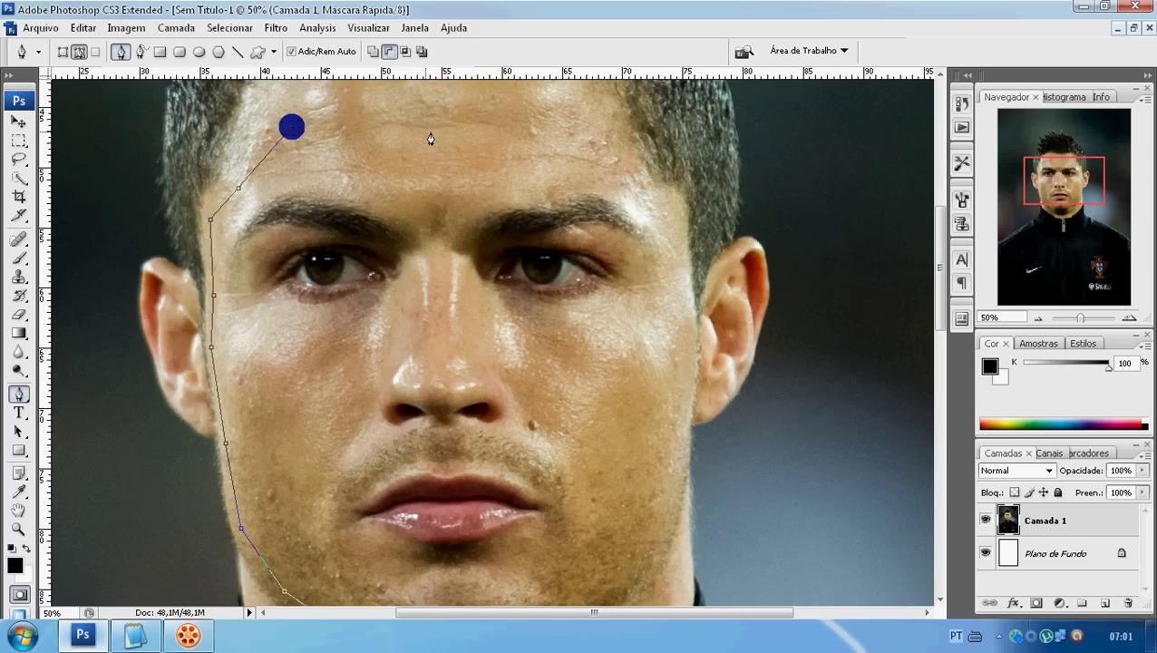
click(538, 109)
click(603, 132)
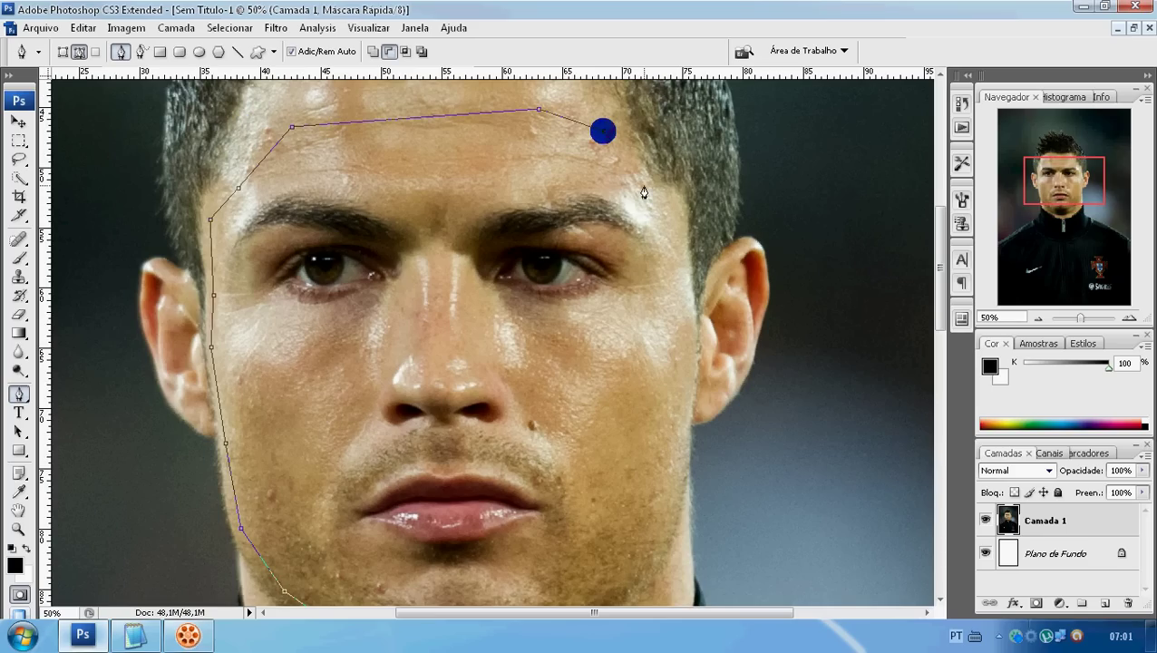
Extend the Pen path down the right temple, cheek and jaw and close it along the chin
click(644, 187)
click(669, 237)
click(679, 292)
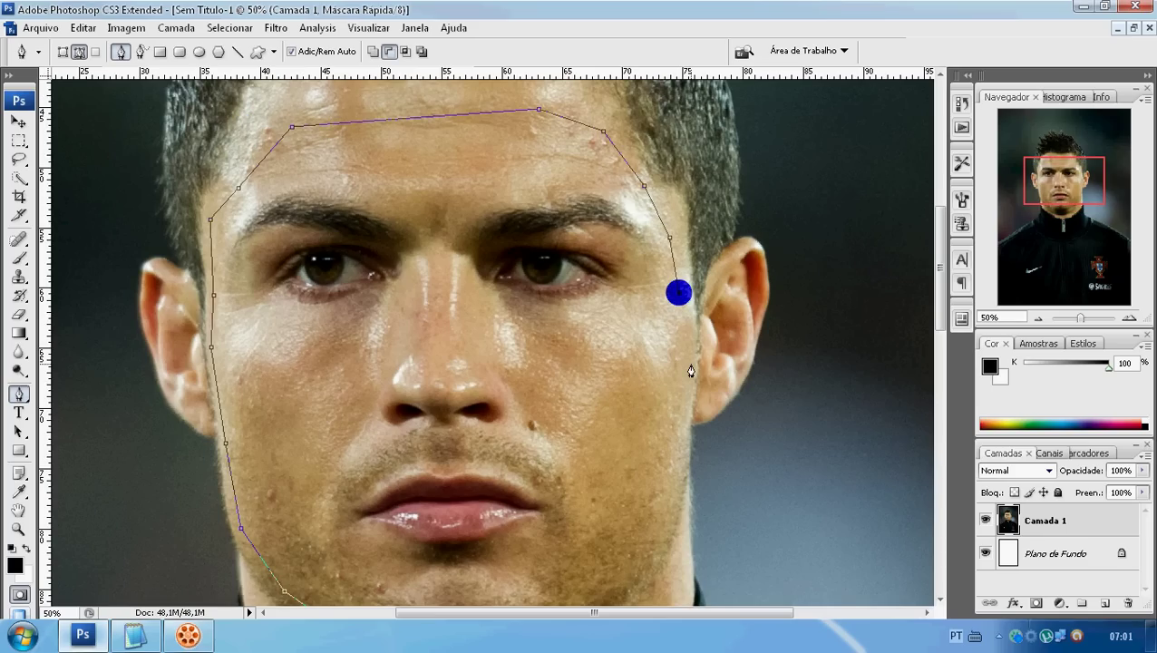
click(681, 376)
click(663, 491)
scroll(671, 492, down, 1)
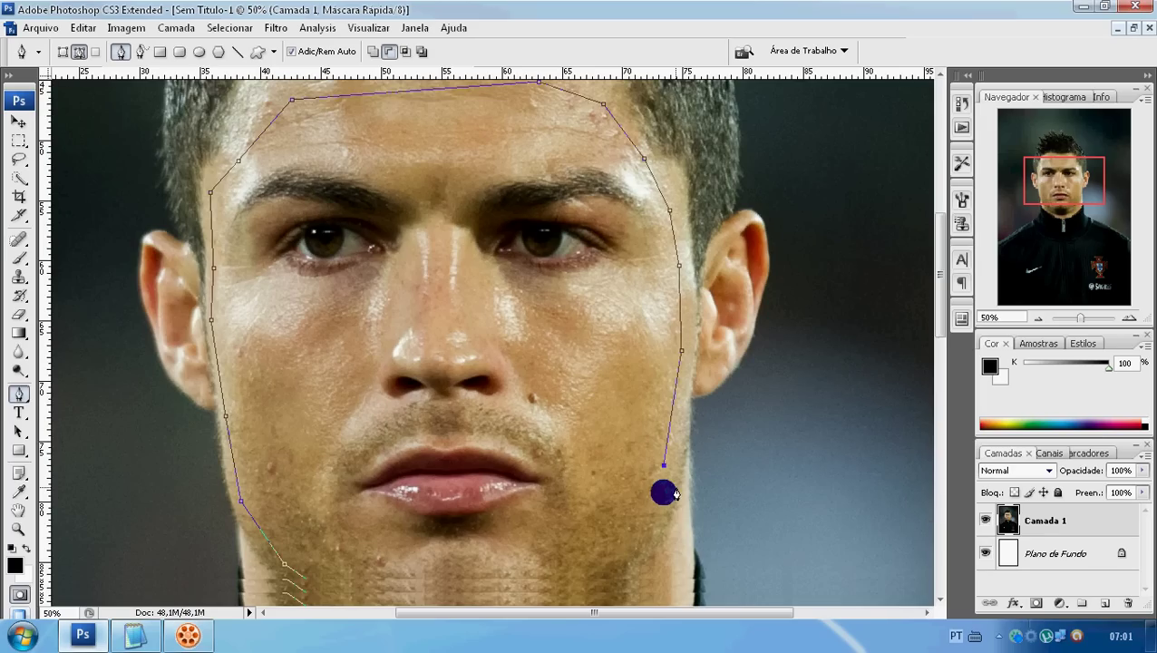
scroll(676, 492, down, 1)
click(614, 495)
click(532, 555)
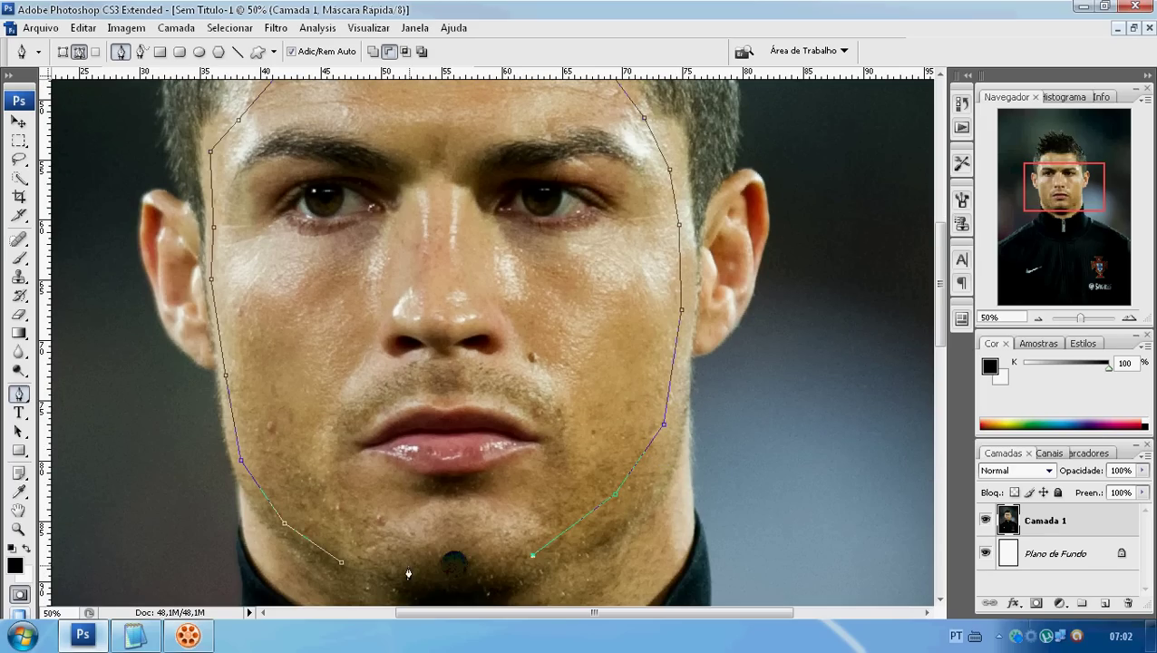
click(340, 562)
Convert the face path into a new anti-aliased selection with a feather radius of 4 pixels
right_click(339, 563)
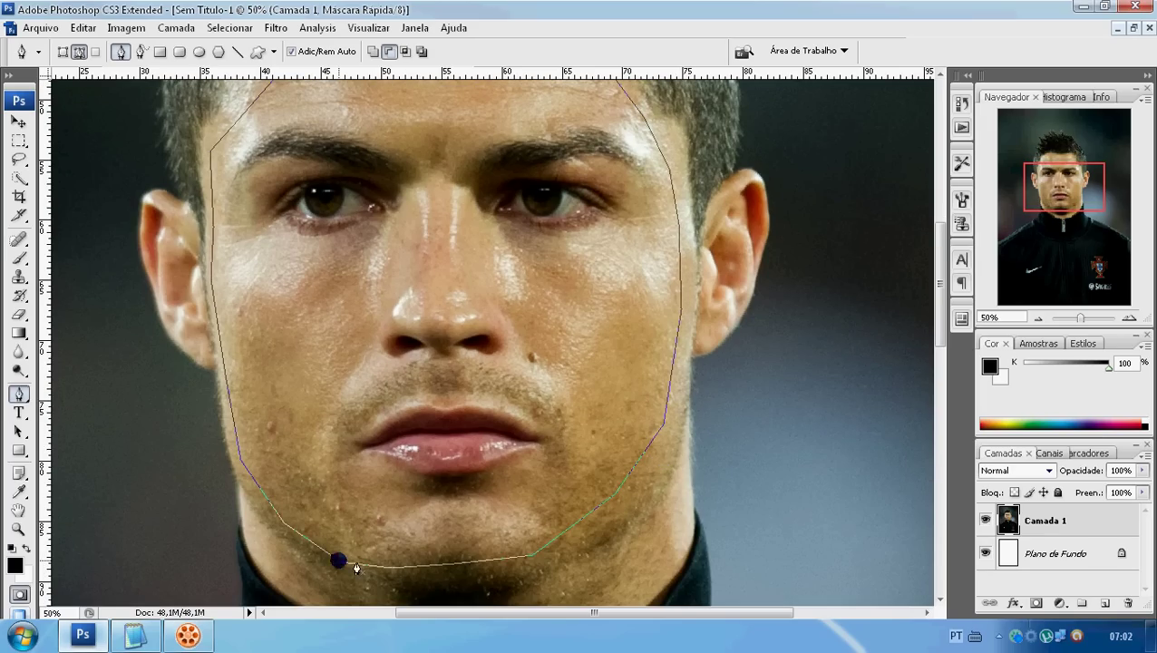
click(391, 468)
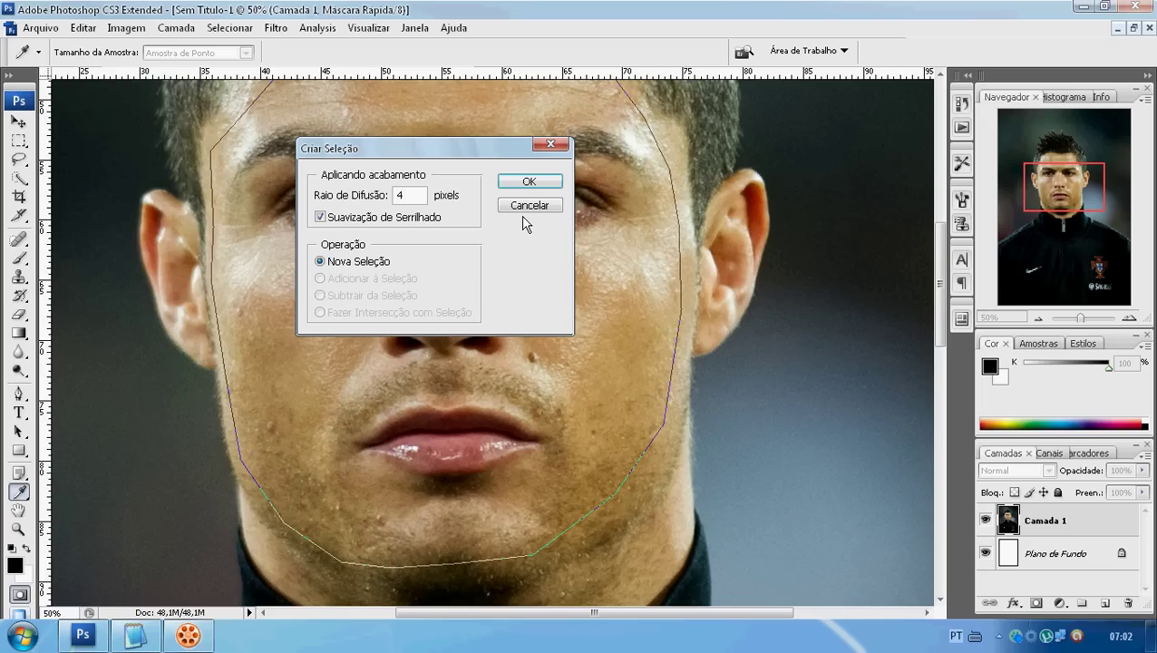
key(Return)
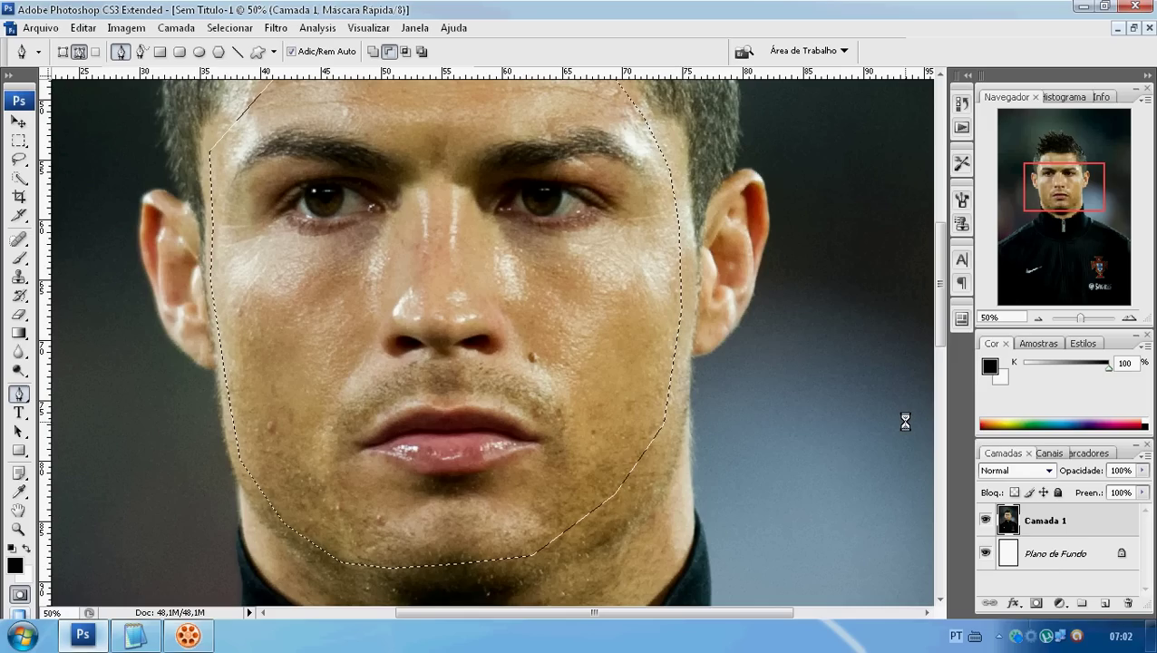
Switch to face.png and paste the copied content as a new layer
click(1116, 30)
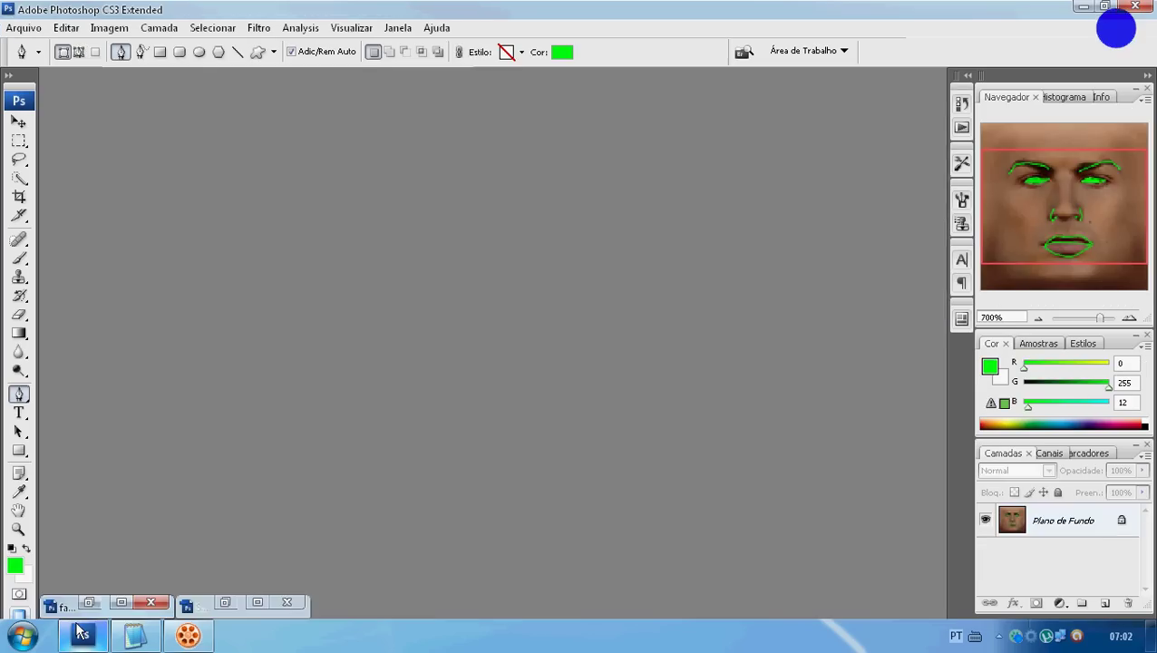
click(117, 600)
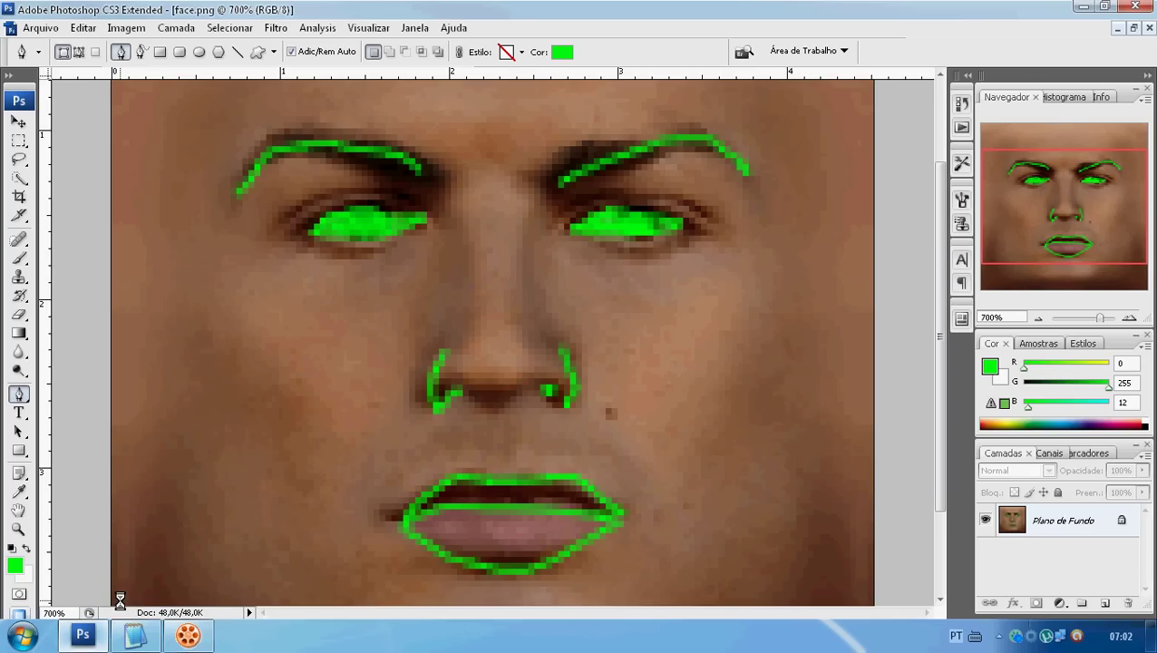
key(ctrl+minus)
key(ctrl+minus)
key(ctrl+minus)
key(ctrl+minus)
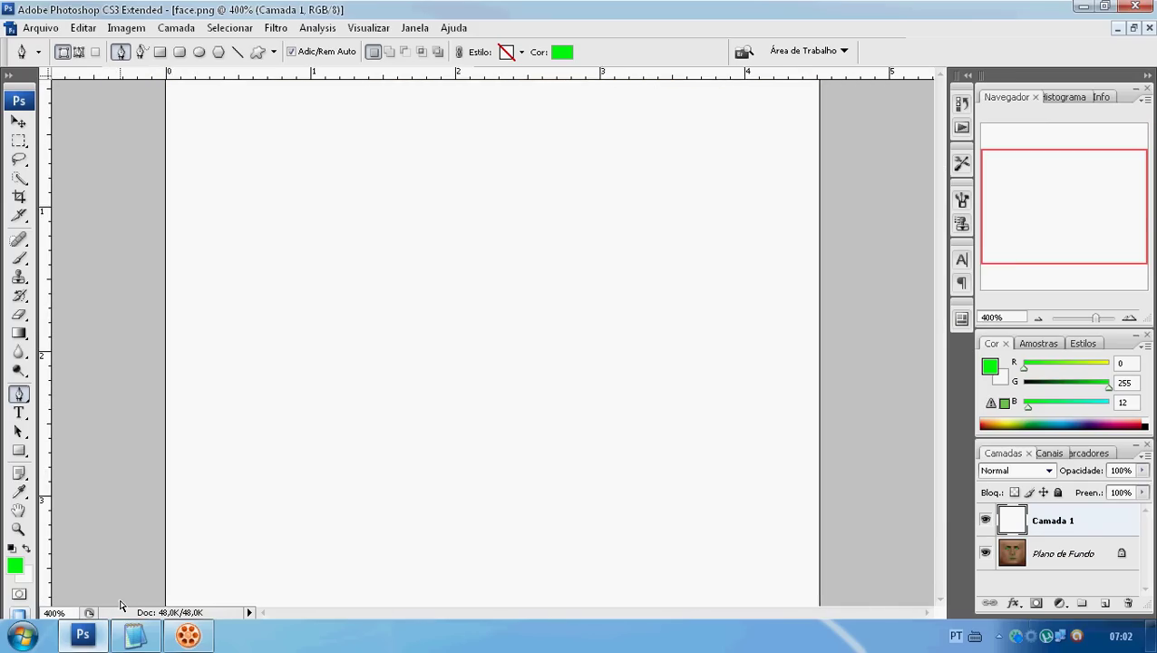
Try to fit the pasted white layer to face.png with Free Transform
key(ctrl+t)
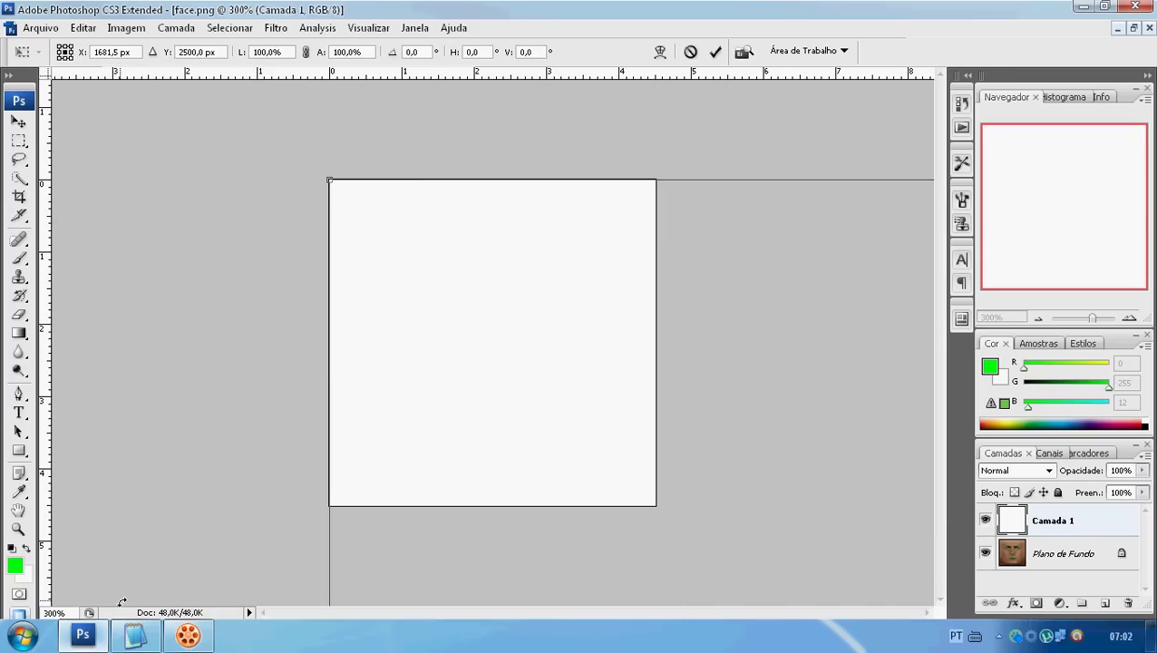
key(ctrl+minus)
key(ctrl+minus)
key(ctrl+minus)
key(ctrl+minus)
key(ctrl+minus)
key(Return)
key(p)
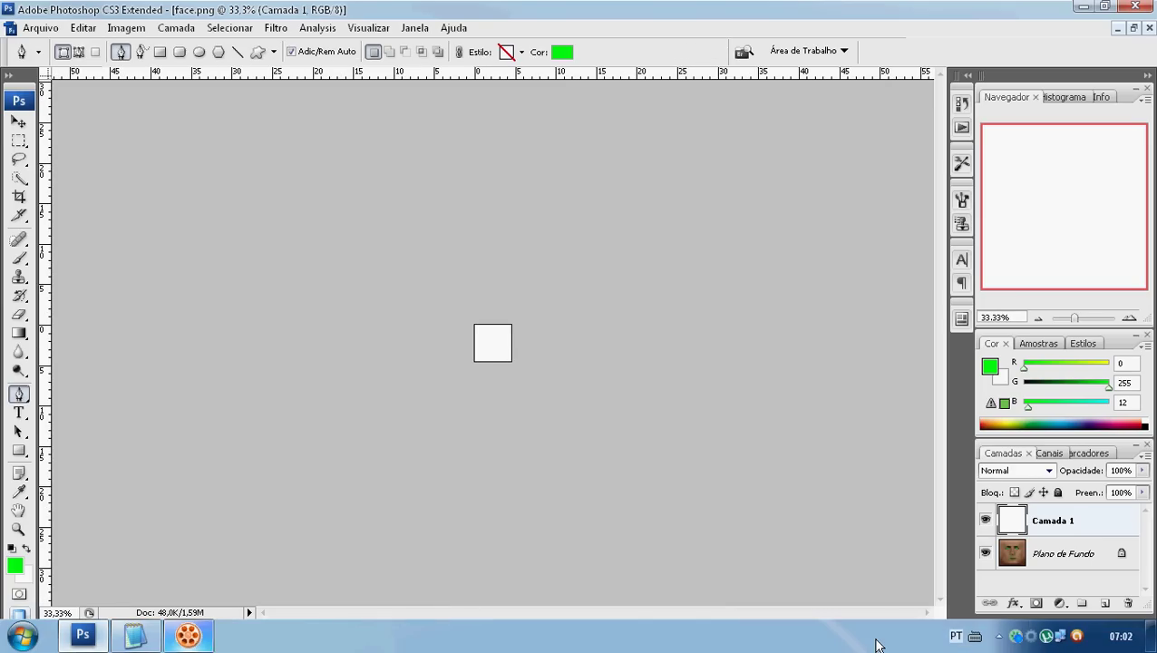
Delete the pasted white layer from face.png
click(1083, 523)
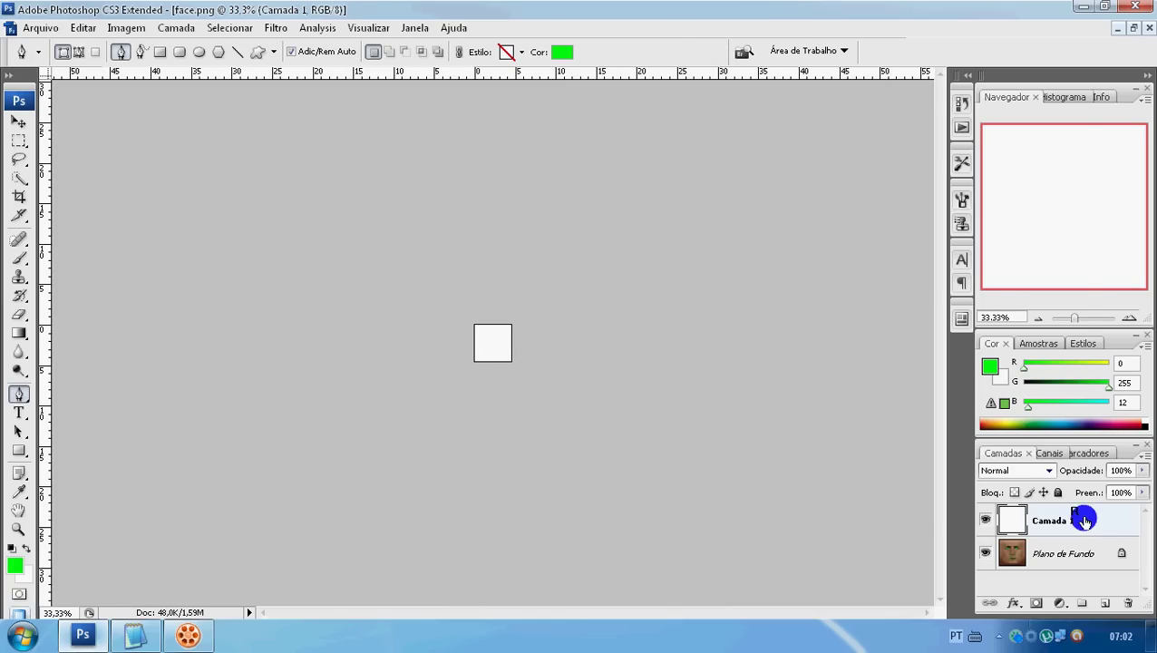
right_click(1083, 520)
click(959, 227)
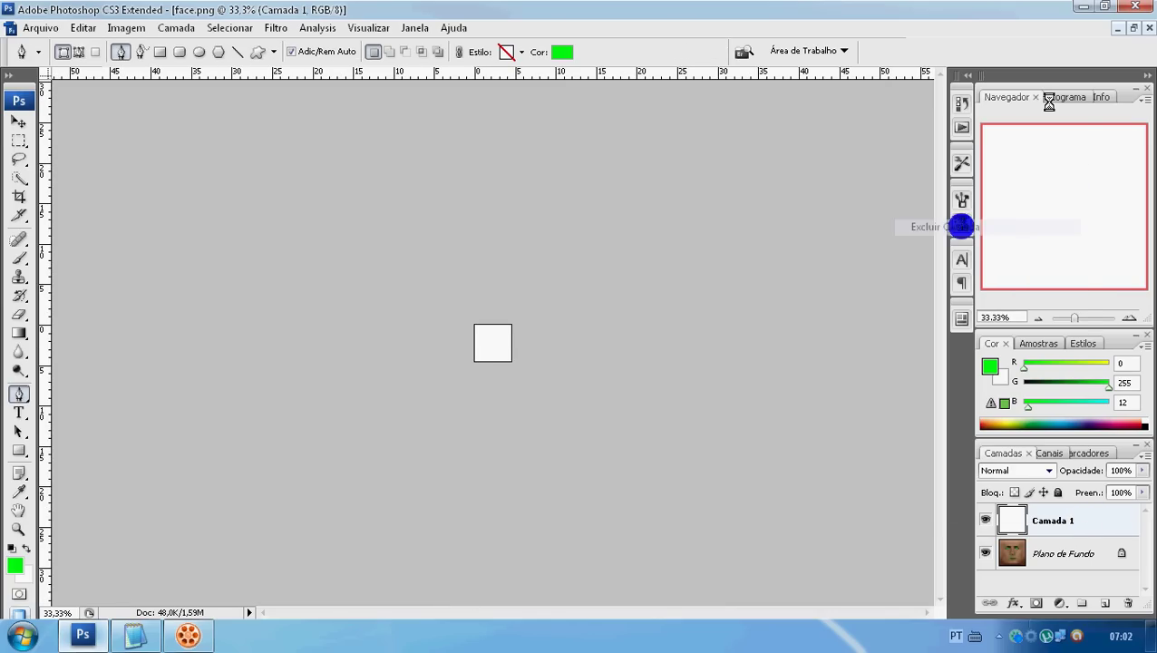
key(Return)
Return to the portrait document, leave Quick Mask mode and make the photo layer Camada 1 active
click(1115, 33)
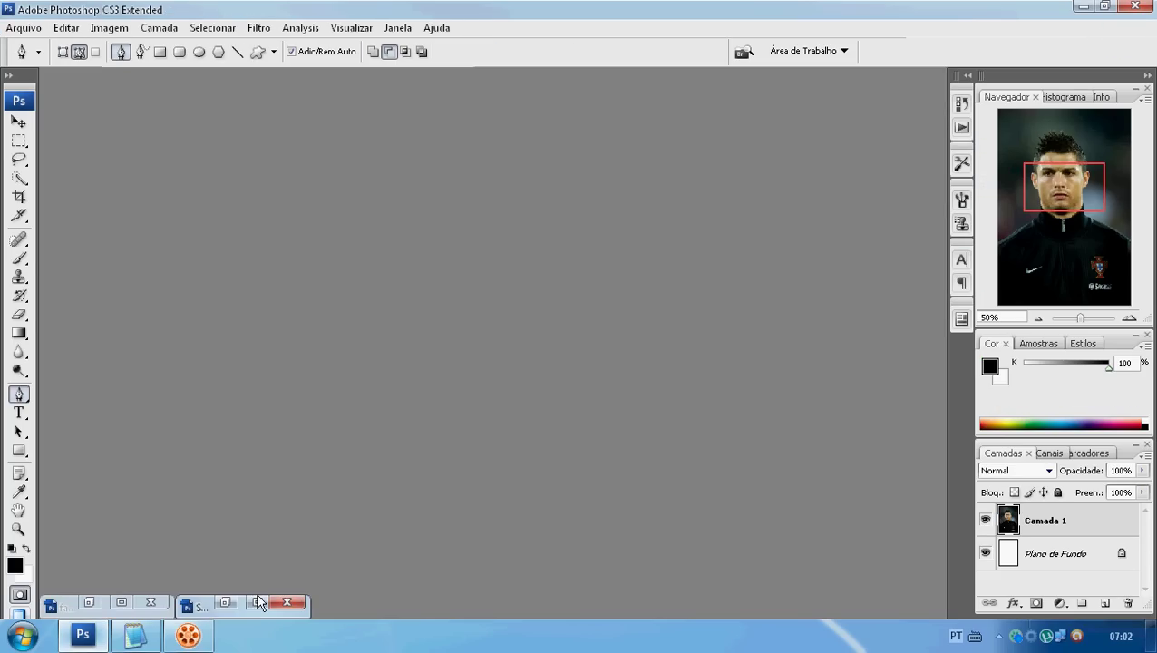
click(252, 601)
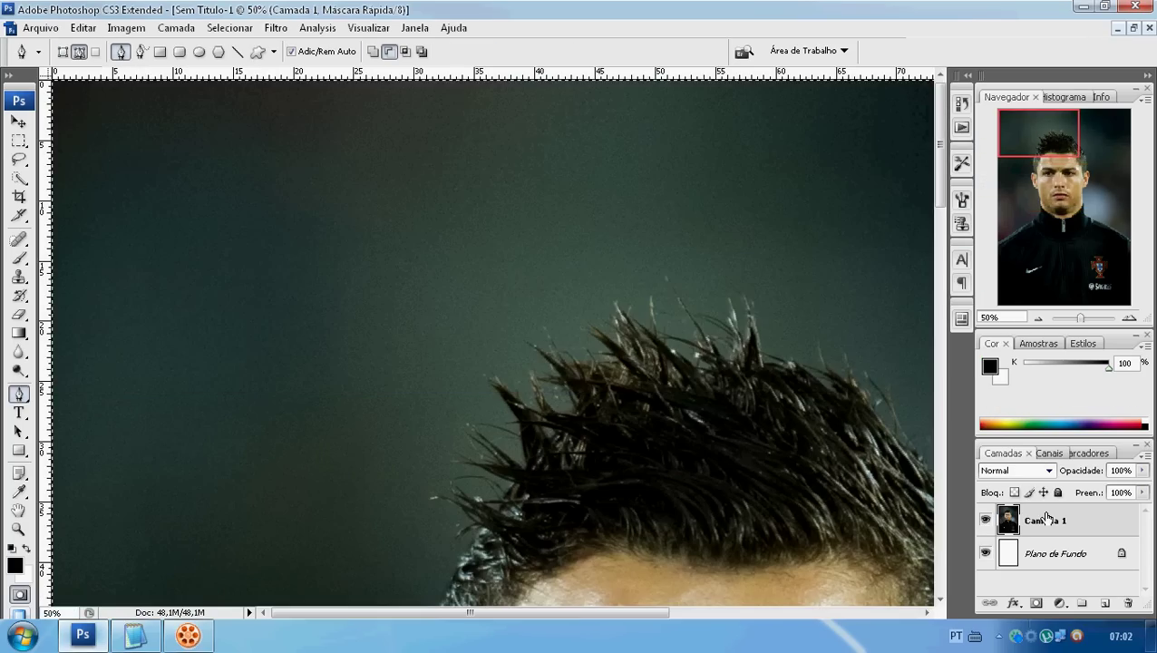
click(1087, 520)
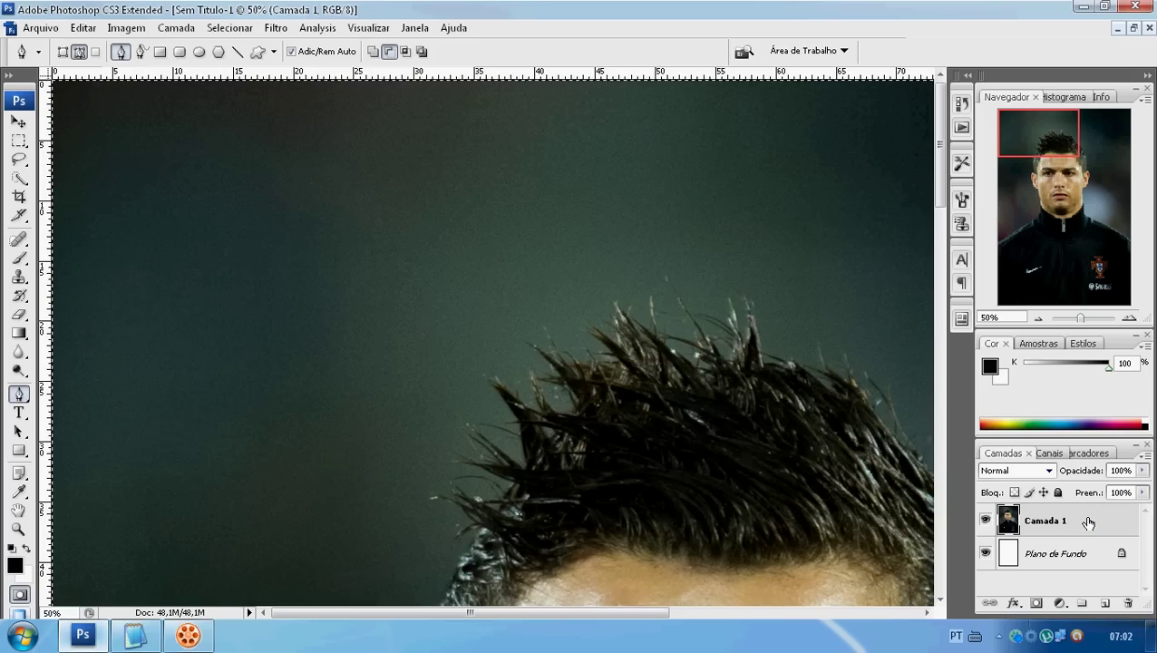
key(h)
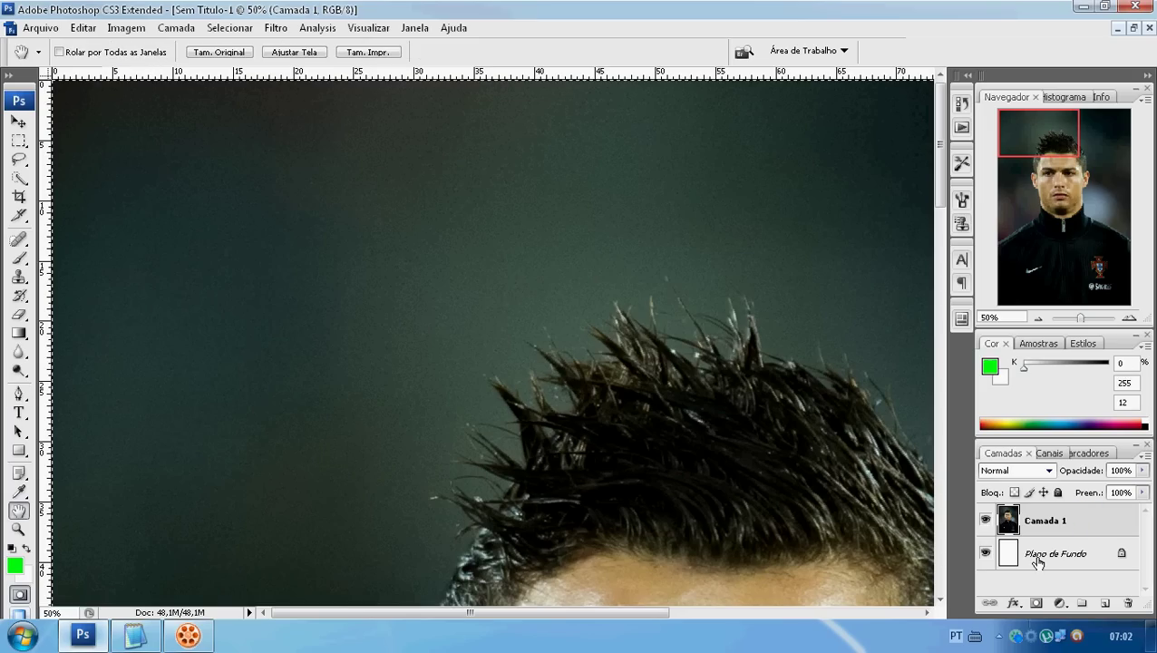
double_click(1037, 562)
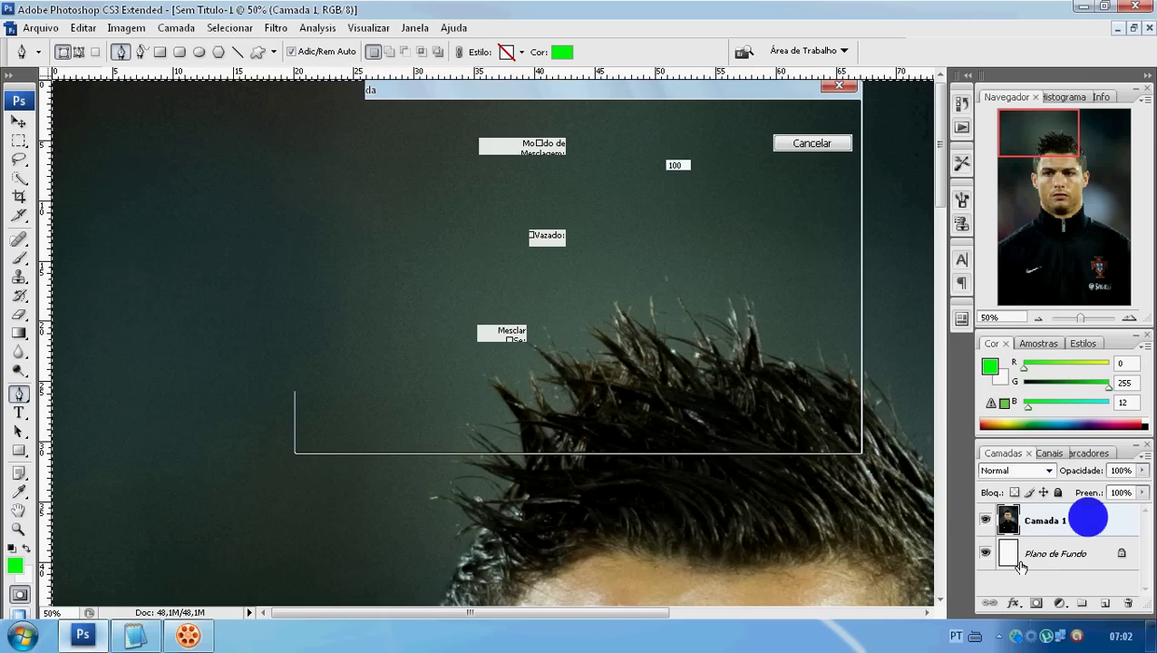
key(Escape)
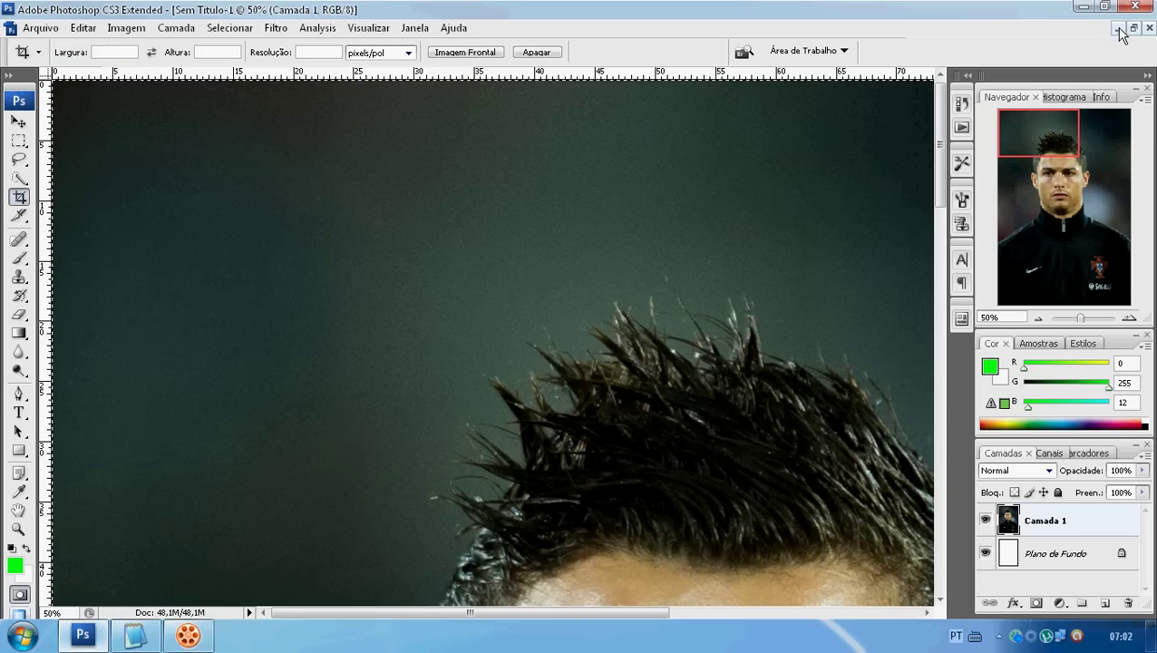
Try to paste the whole portrait photo into face.png and scale it down to the texture's size
click(1119, 32)
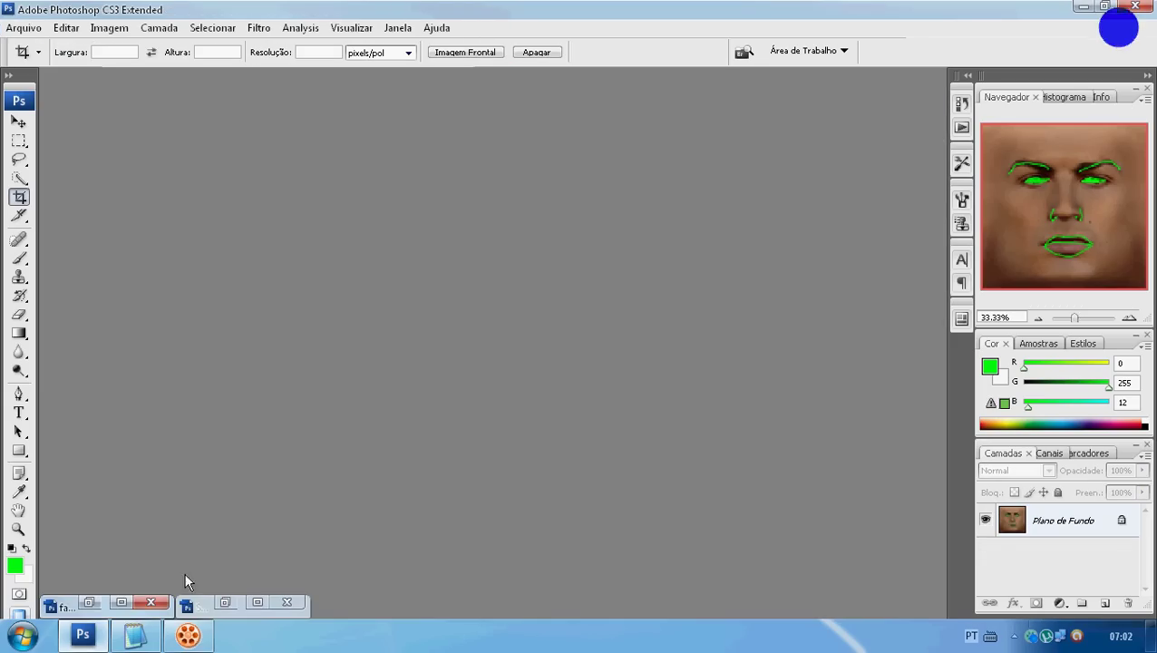
double_click(116, 599)
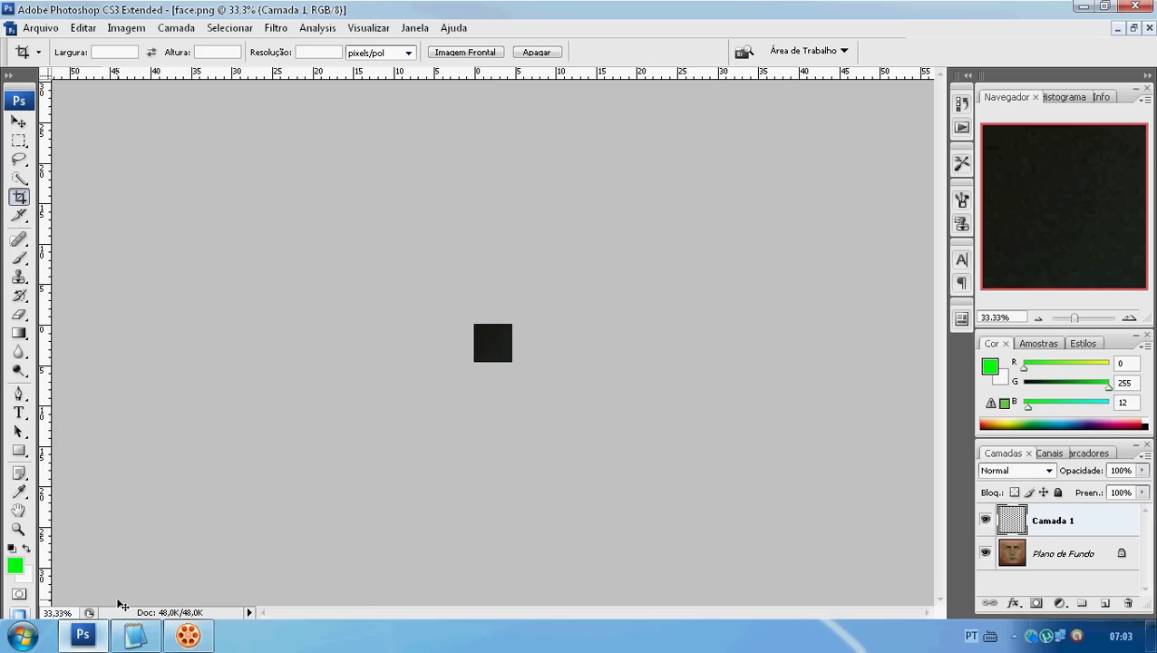
key(ctrl+t)
key(ctrl+0)
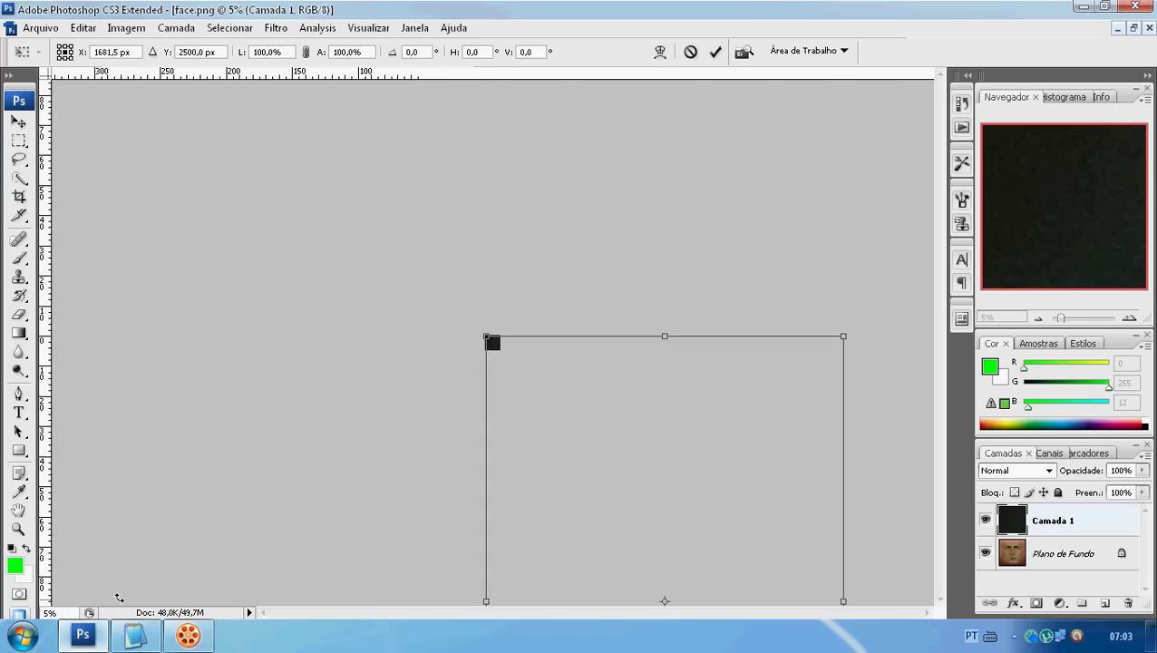
drag(640, 570, 497, 344)
key(Return)
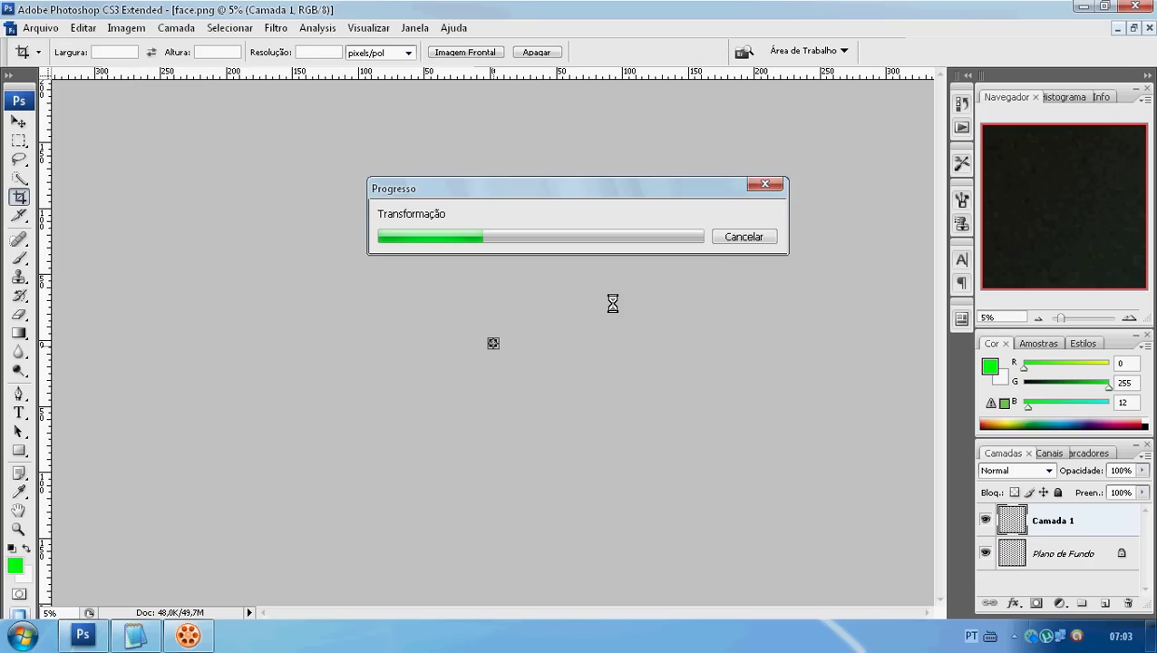
click(724, 238)
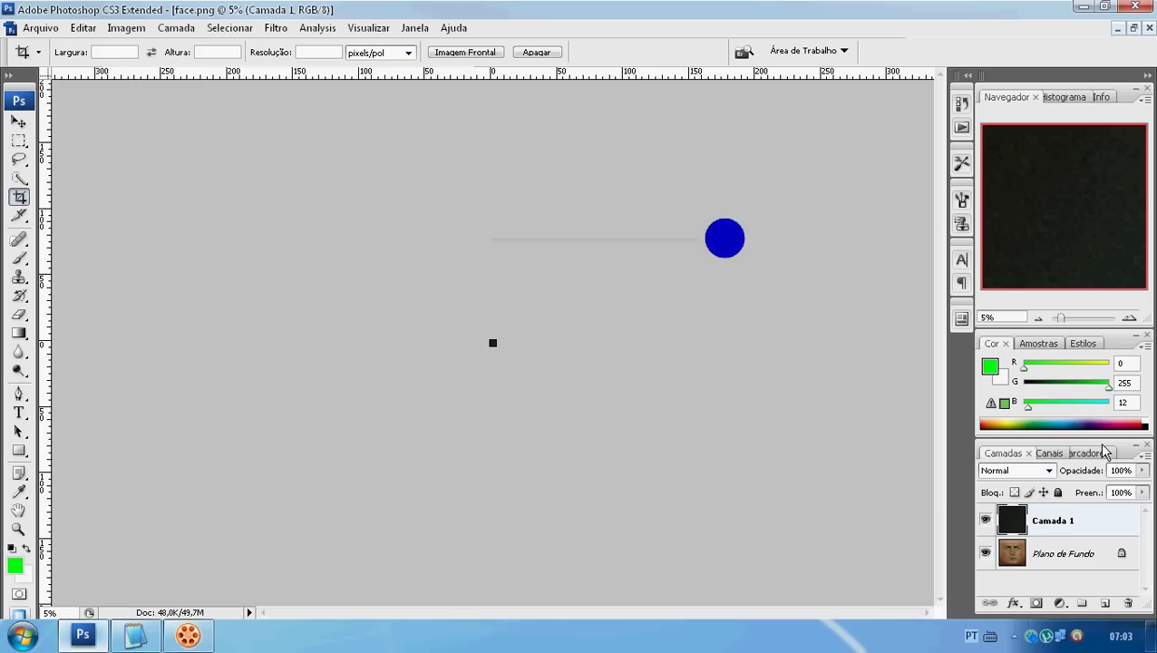
Delete the pasted dark photo layer from face.png
right_click(1113, 506)
click(977, 214)
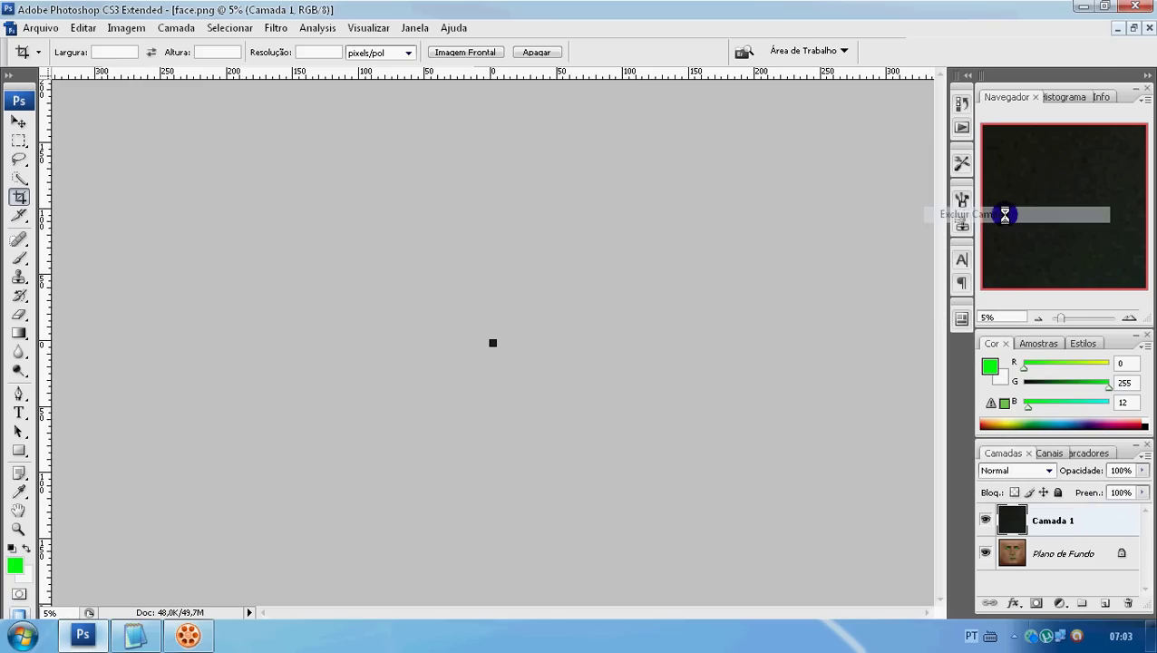
key(Return)
Return to the portrait document and clear everything outside the face using the inverted face selection
click(1117, 30)
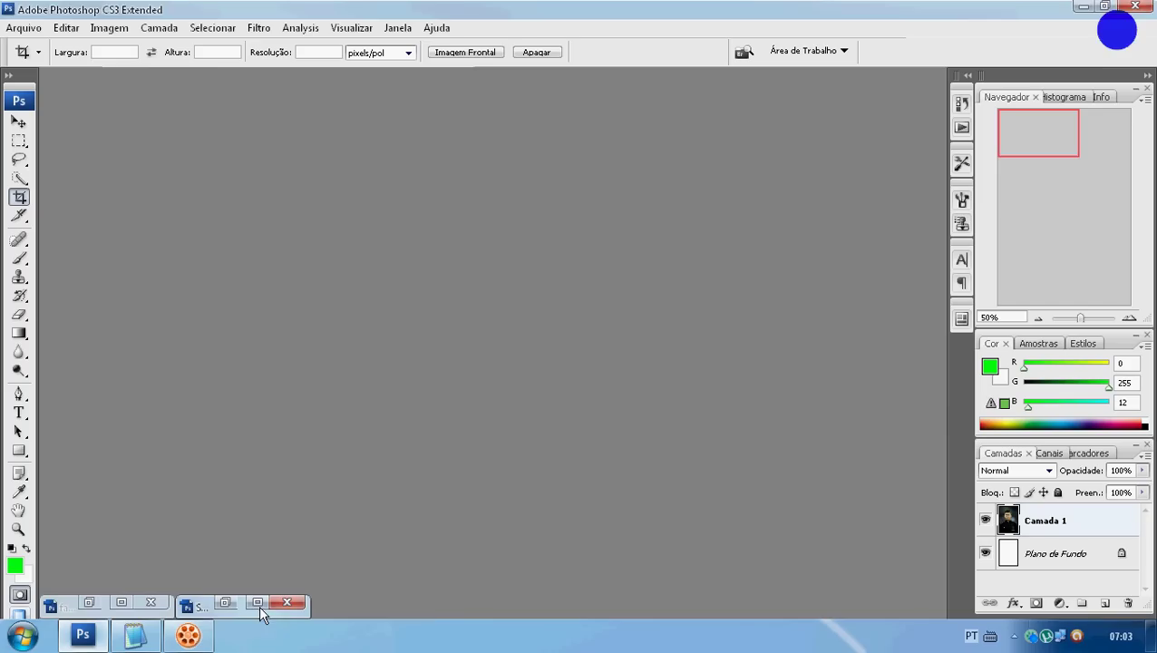
click(251, 602)
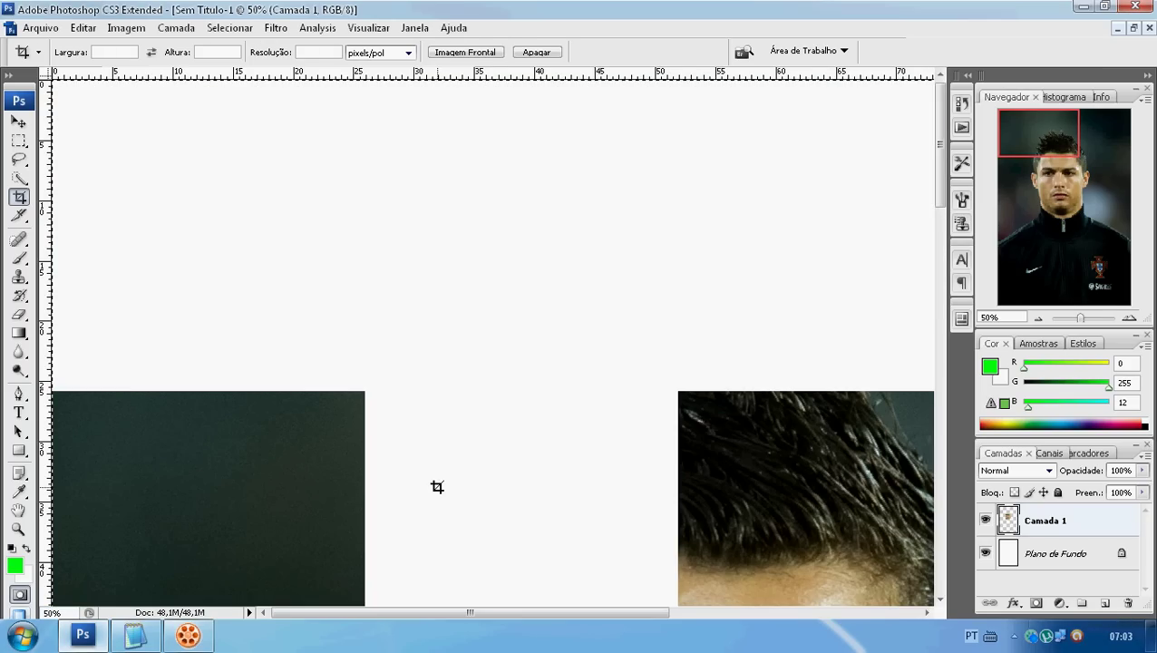
key(ctrl+minus)
key(ctrl+minus)
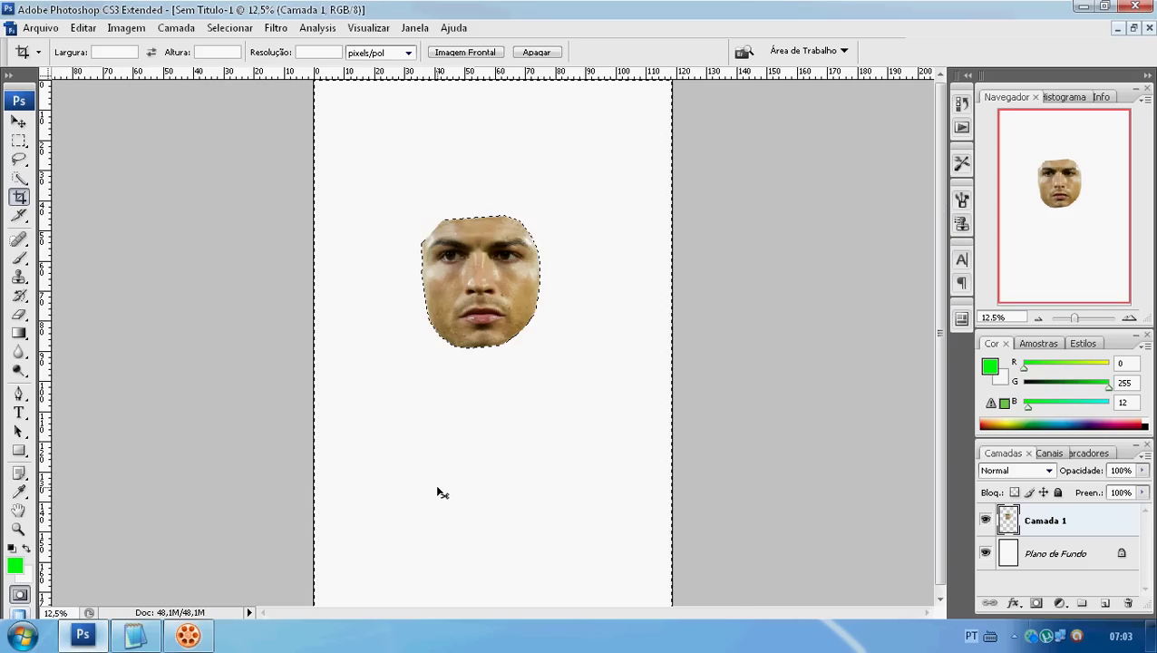
Select the cut-out face on Camada 1 with a rectangular marquee and copy it
click(19, 142)
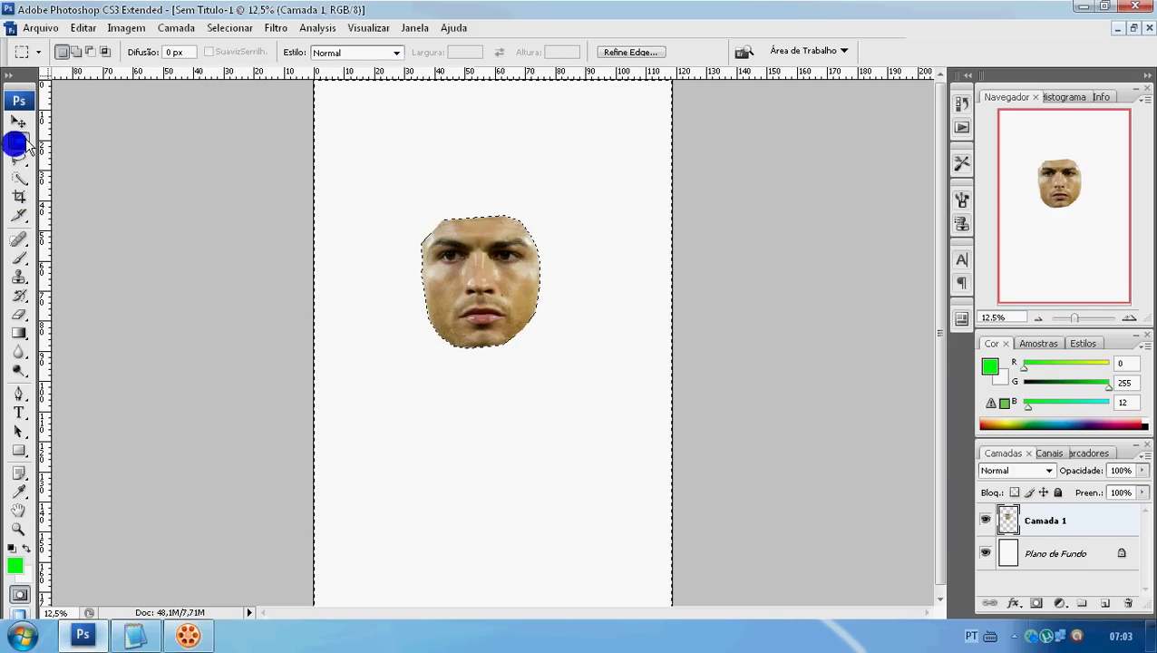
click(208, 226)
mouse_move(392, 167)
mouse_down()
mouse_move(578, 420)
mouse_move(574, 387)
mouse_up()
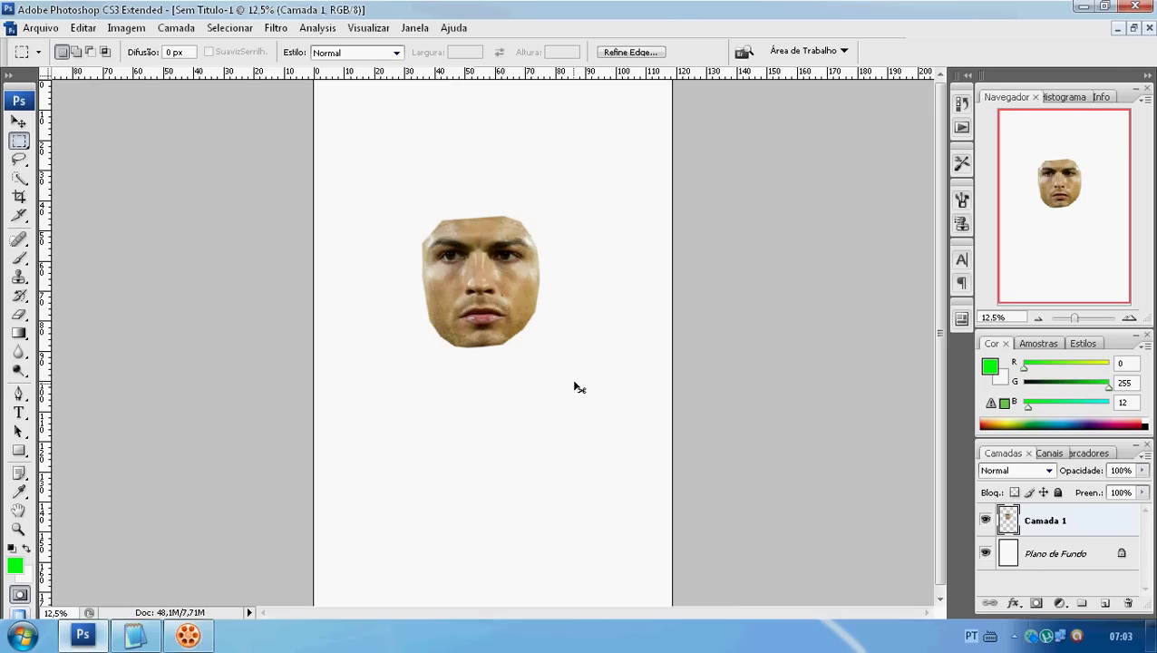
key(c)
Return to face.png and paste the copied face as a new layer
click(1119, 30)
click(1119, 29)
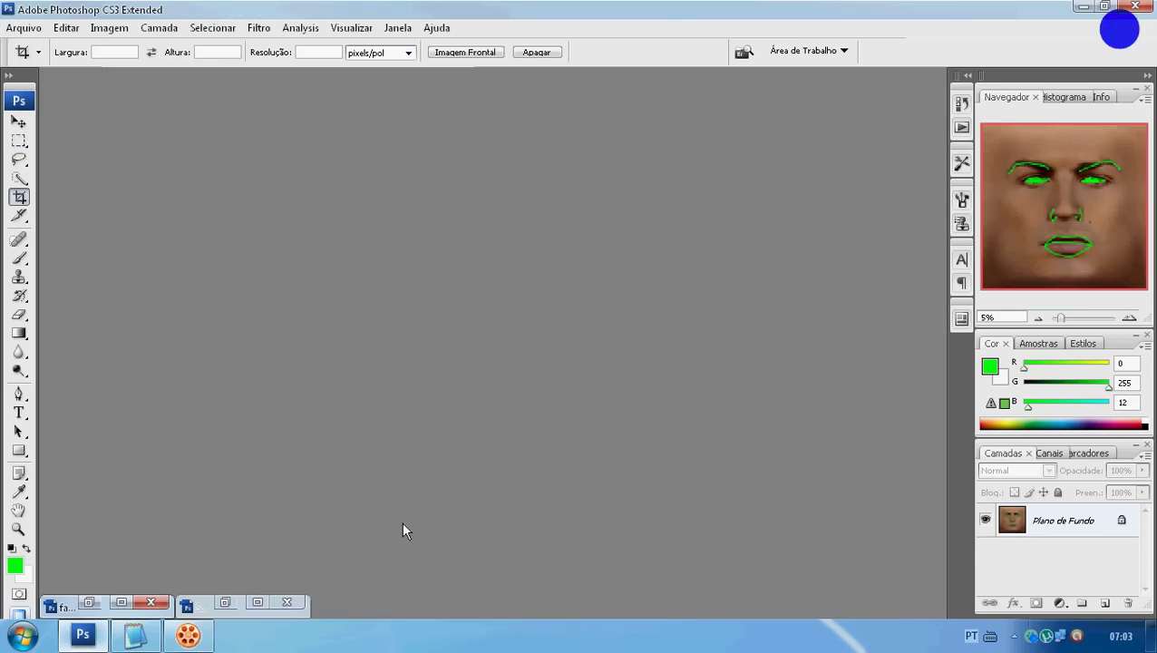
click(121, 602)
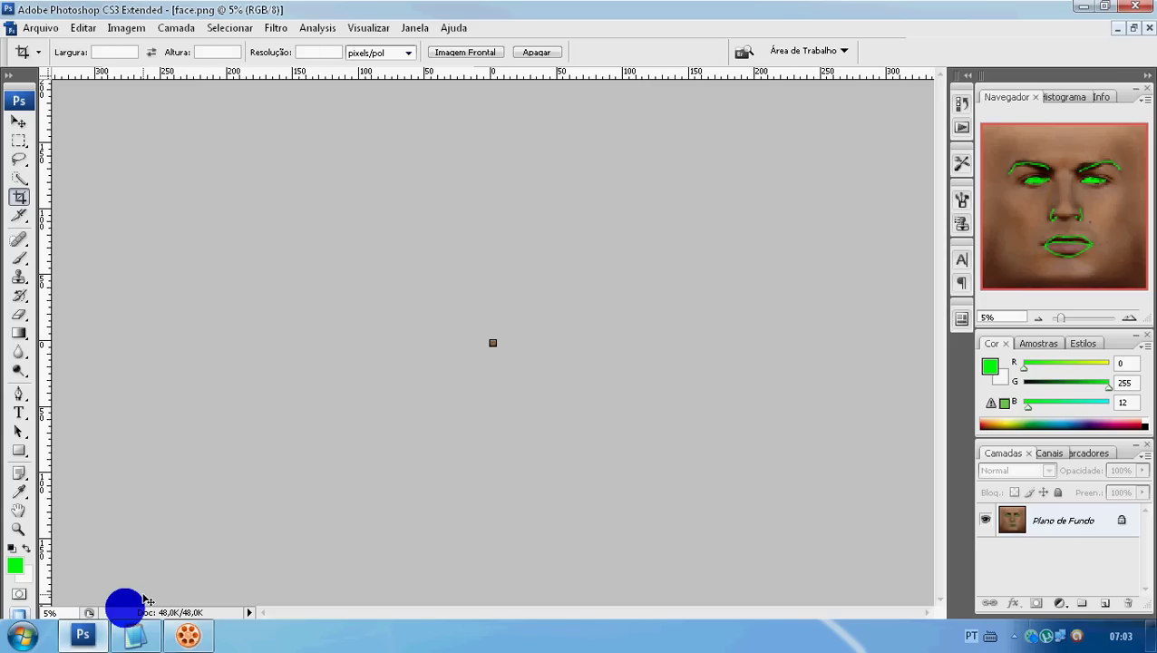
key(ctrl+v)
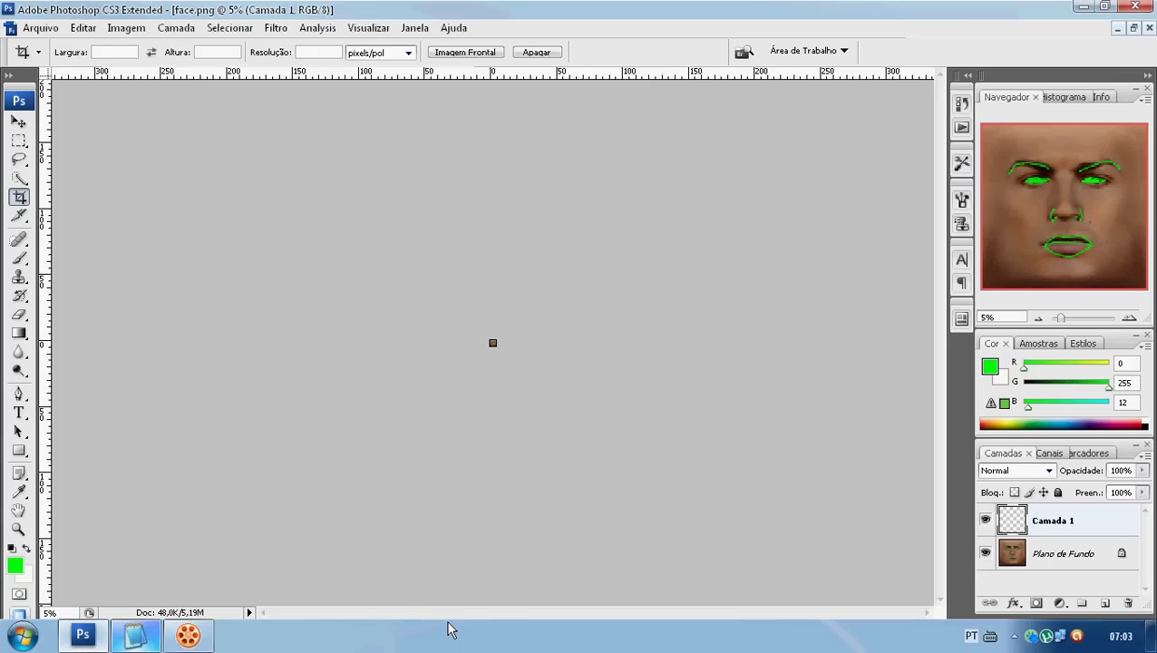
Scale the pasted face down to about 11.4% width and 10.2% height so that it fills the texture canvas
key(ctrl+t)
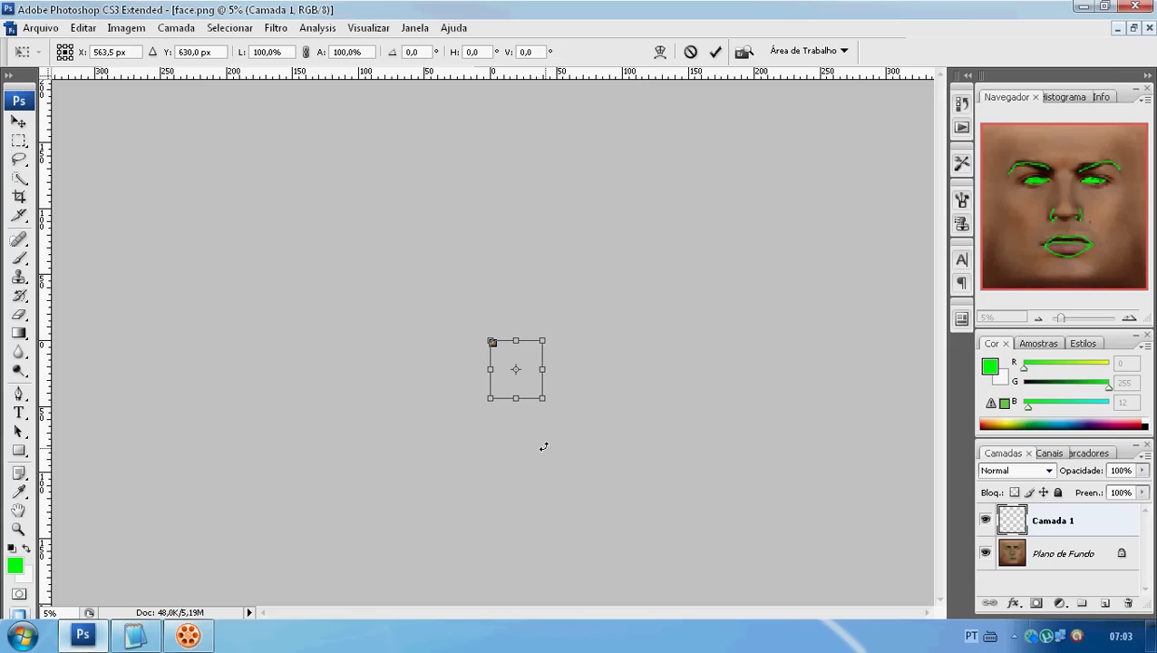
drag(541, 396, 493, 345)
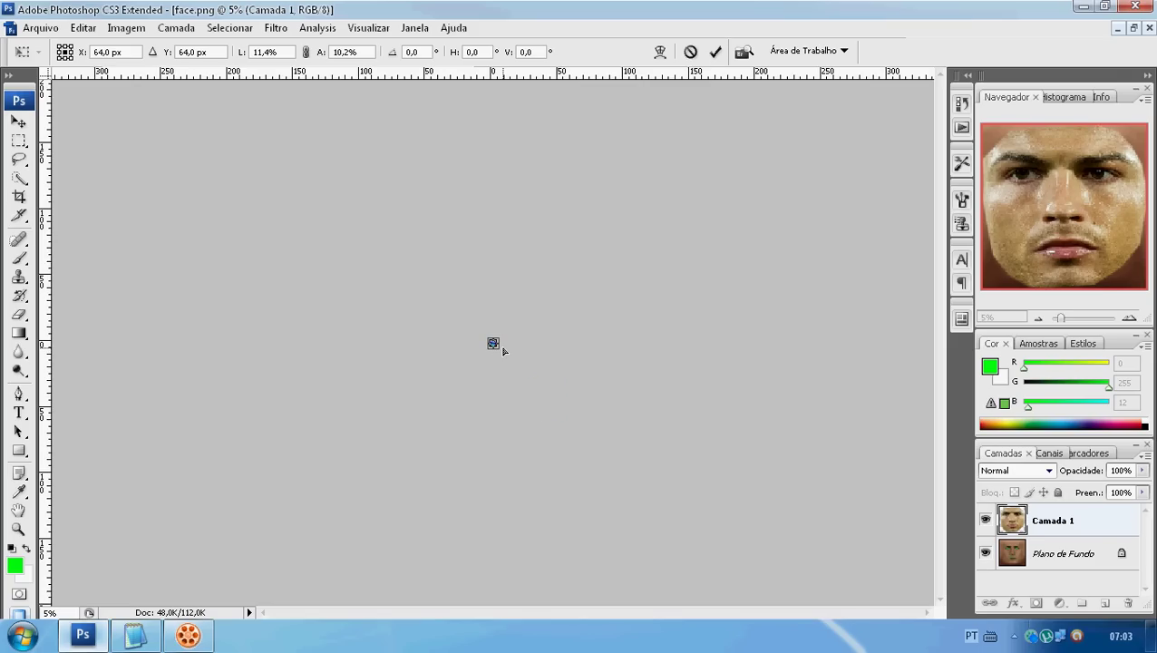
scroll(502, 347, up, 8)
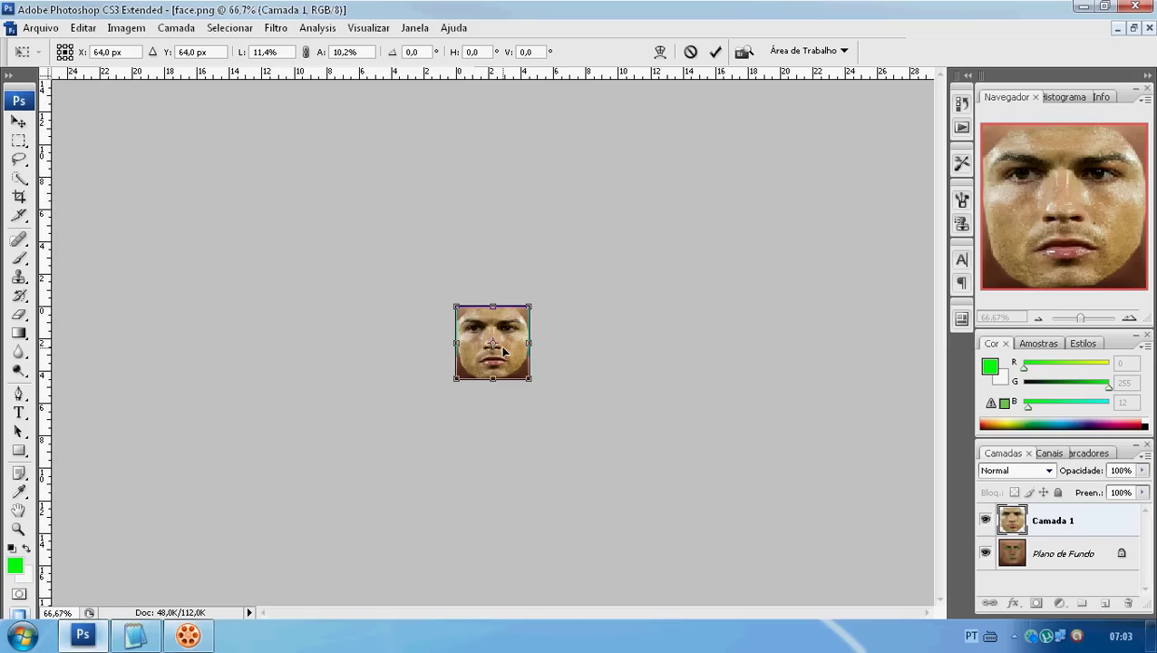
scroll(502, 350, up, 3)
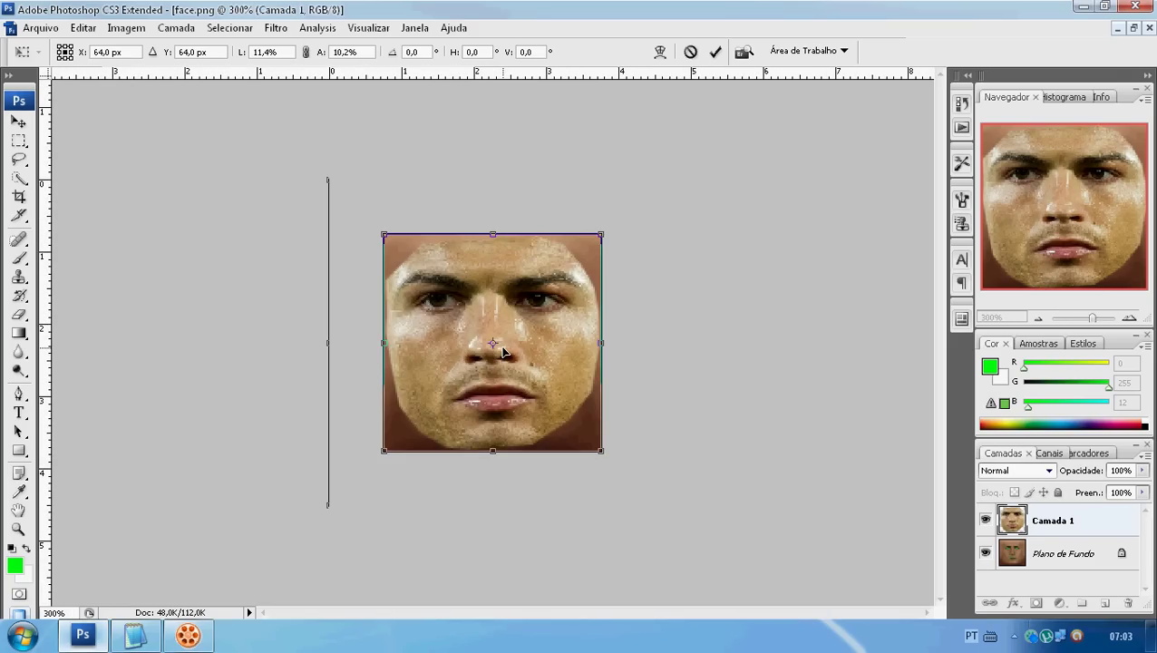
key(c)
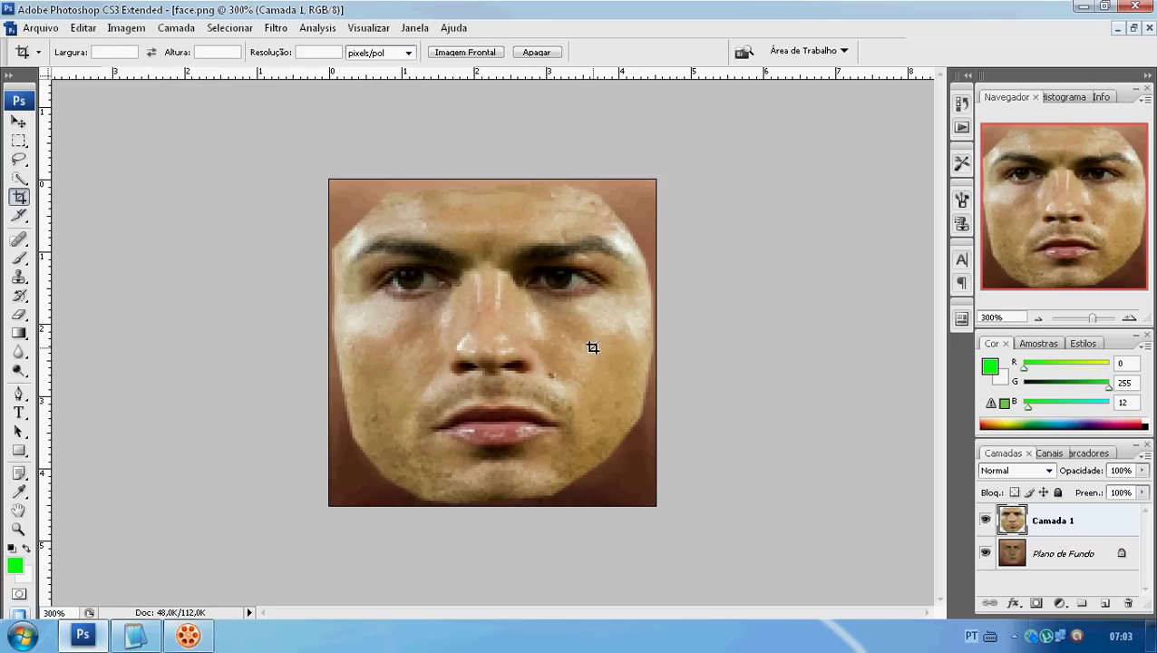
Shrink the face layer to about 90.9% width and 92.7% height, centre it and lower its opacity to 59%
key(ctrl+t)
drag(652, 502, 623, 479)
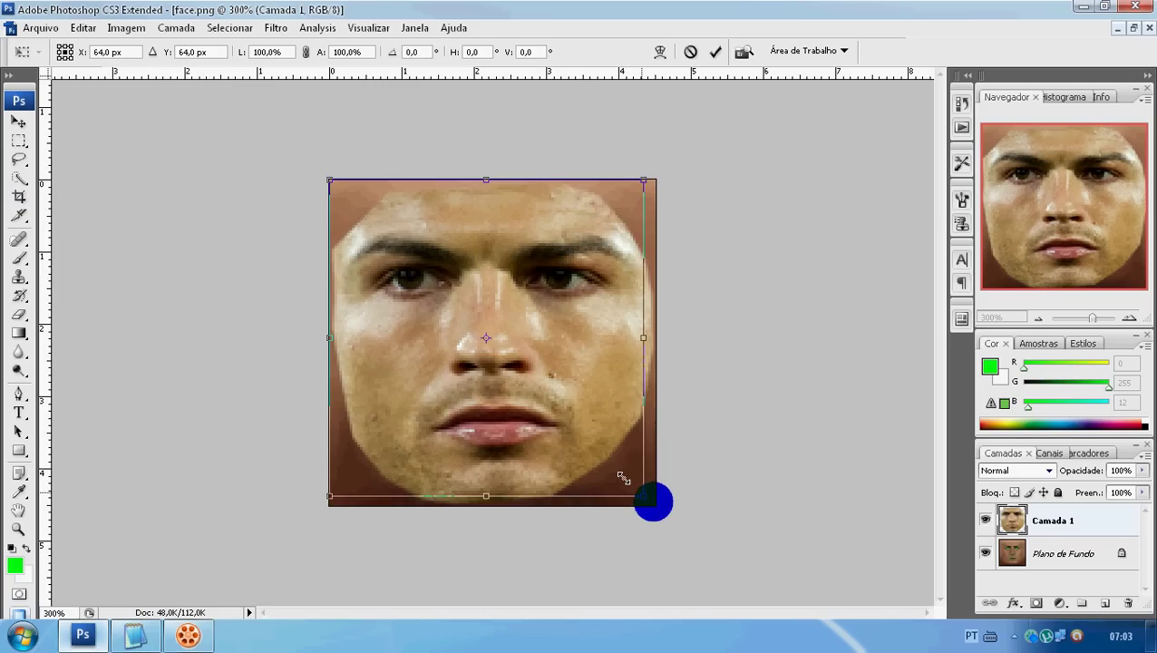
drag(532, 424, 548, 433)
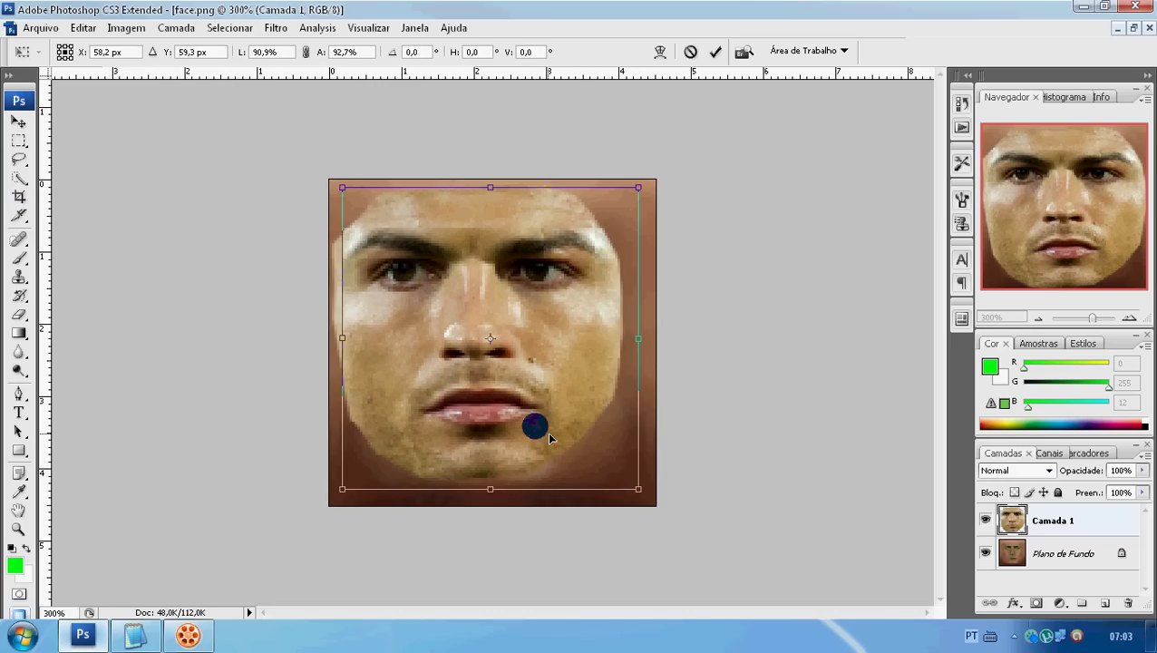
drag(1141, 470, 1107, 488)
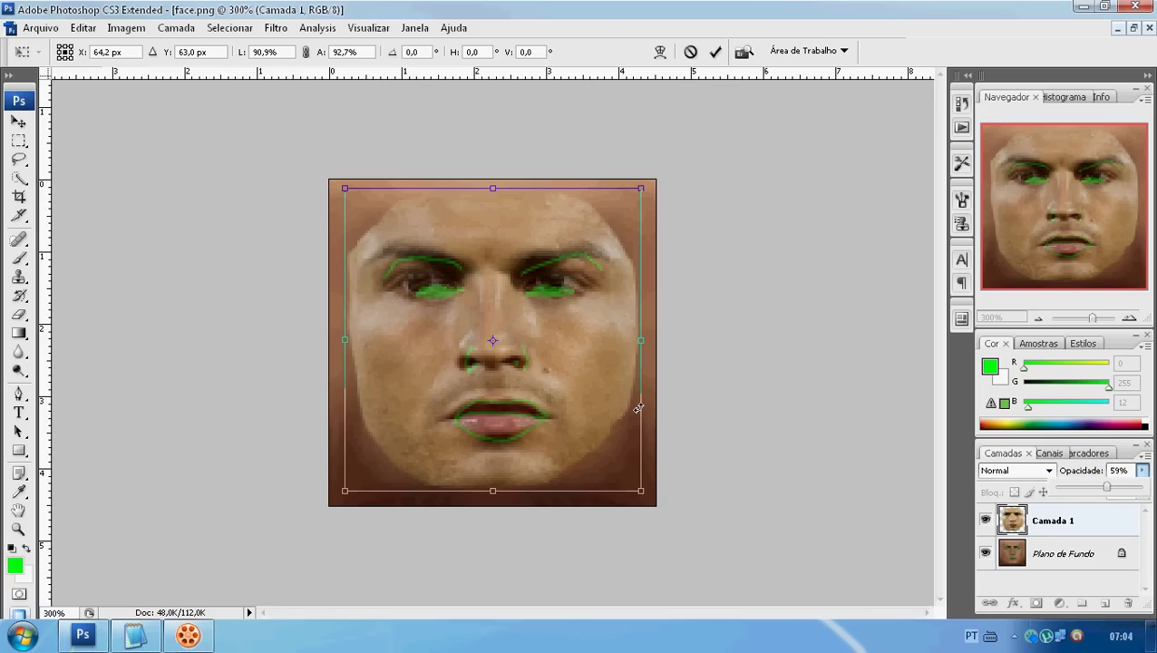
Fit the face to the green guide marks at about 78.6% width and 88.8% height, and restore the layer's opacity to 100%
click(638, 407)
click(640, 191)
drag(641, 207, 634, 211)
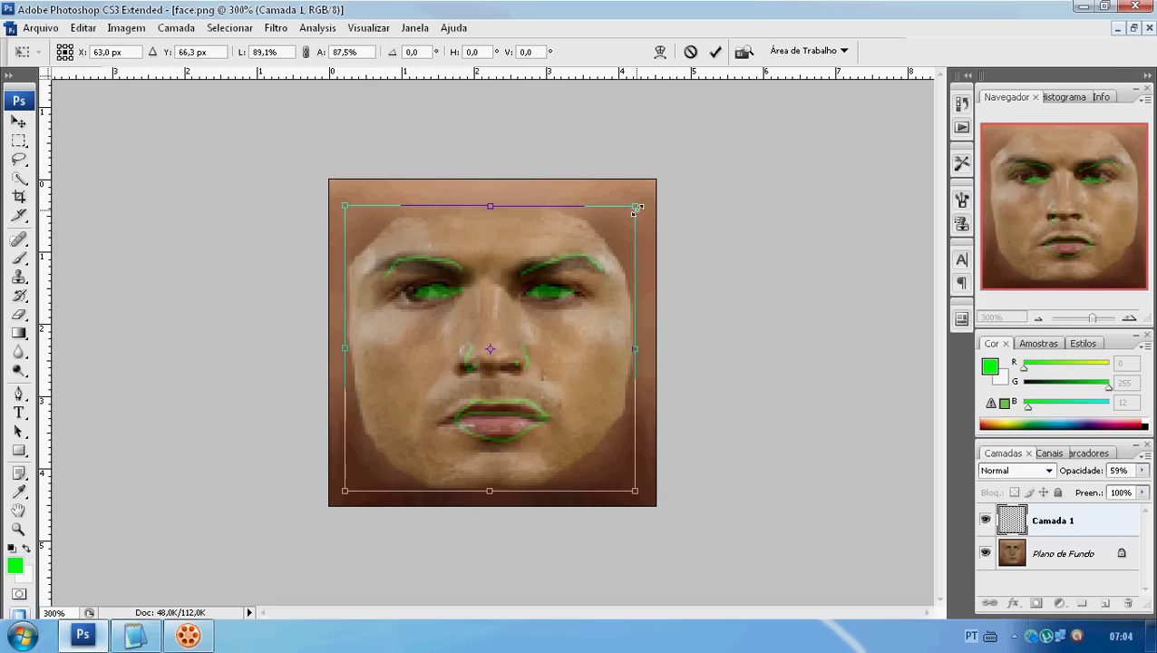
click(347, 349)
drag(347, 350, 366, 349)
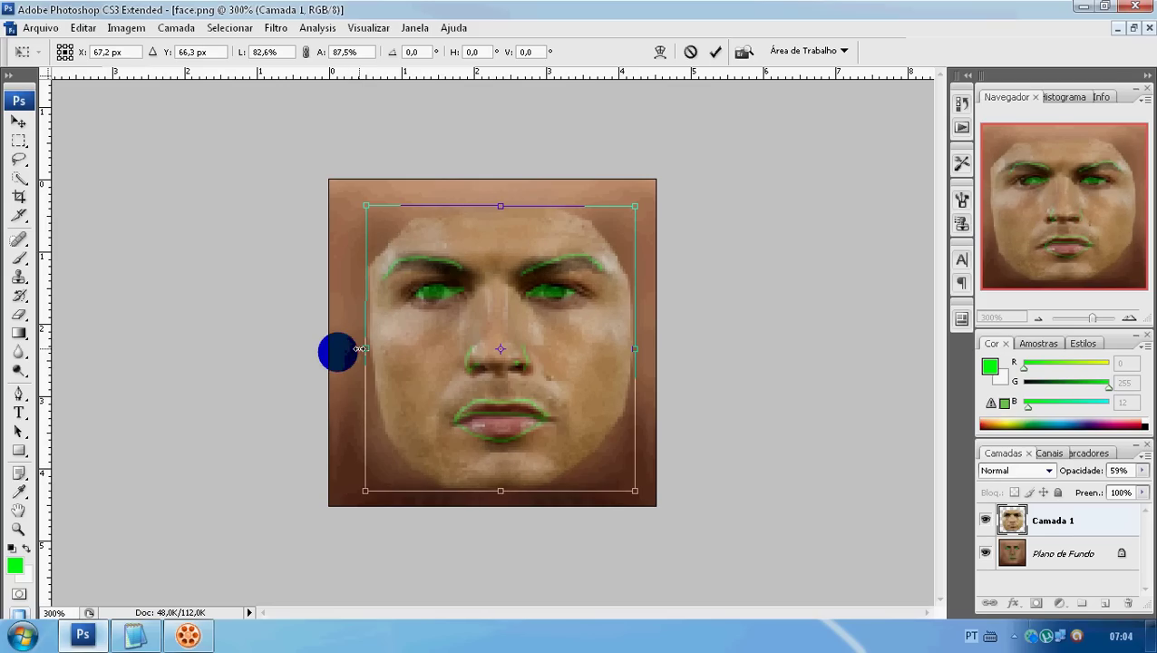
drag(505, 204, 504, 201)
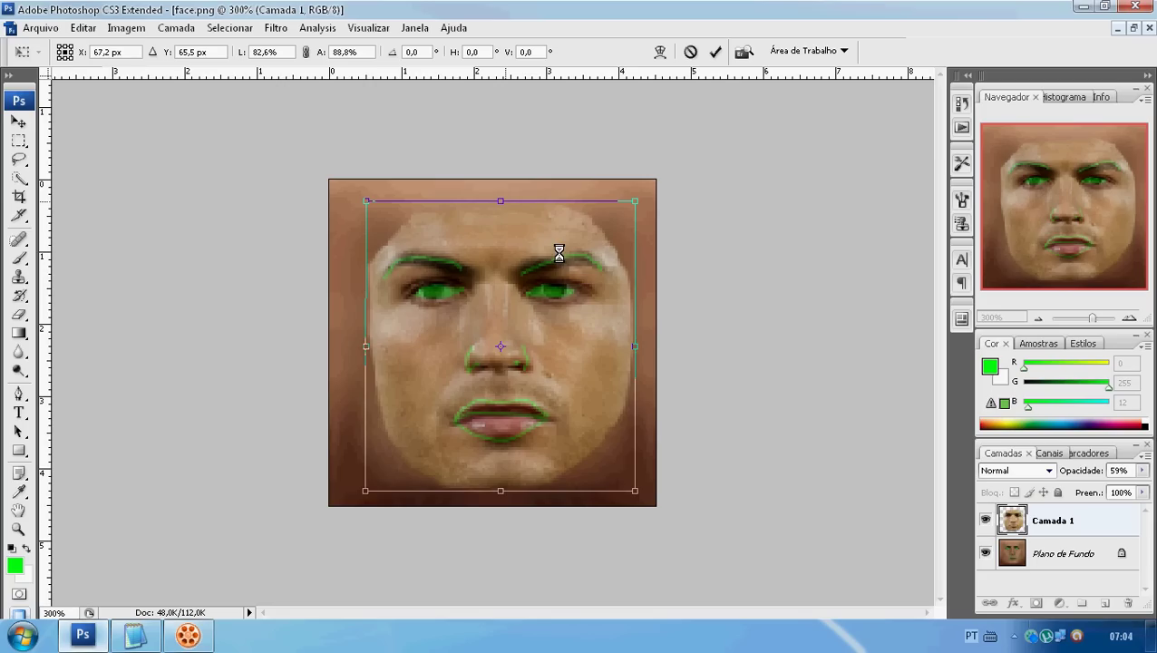
drag(638, 345, 627, 338)
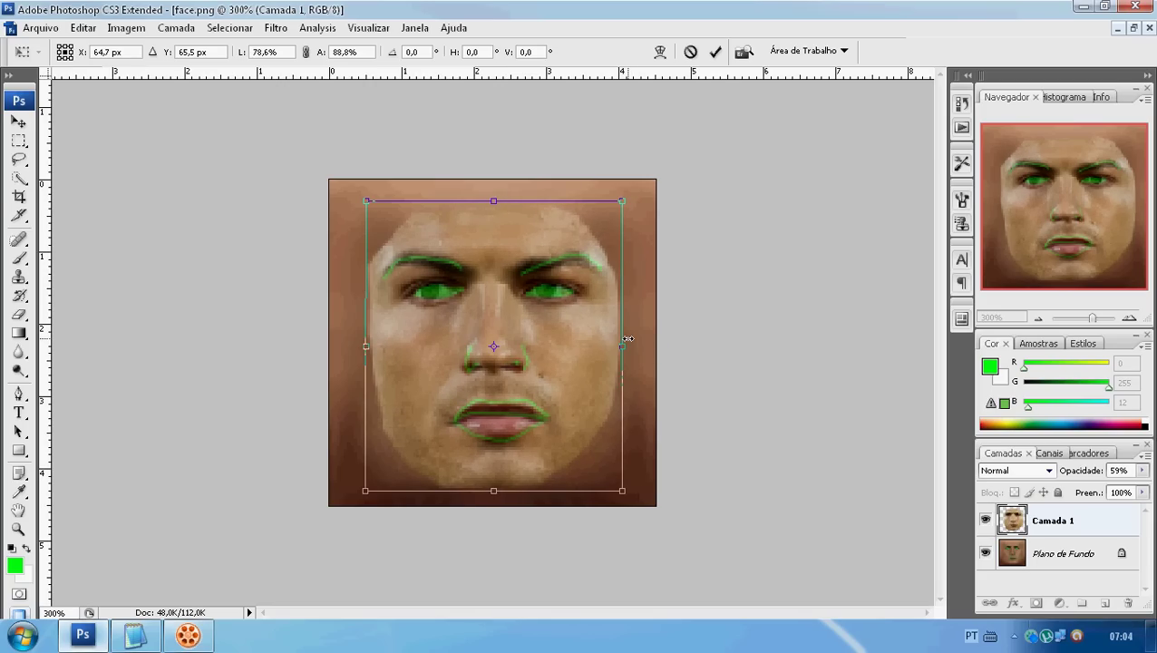
key(Return)
key(c)
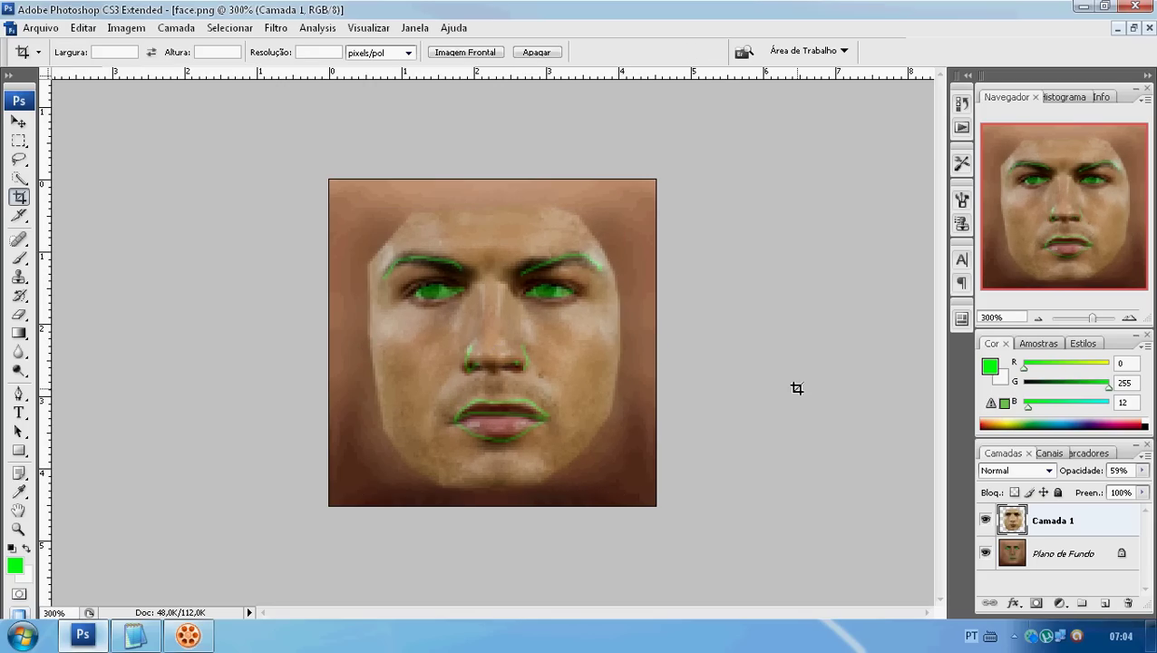
click(1141, 470)
drag(1133, 488, 1145, 488)
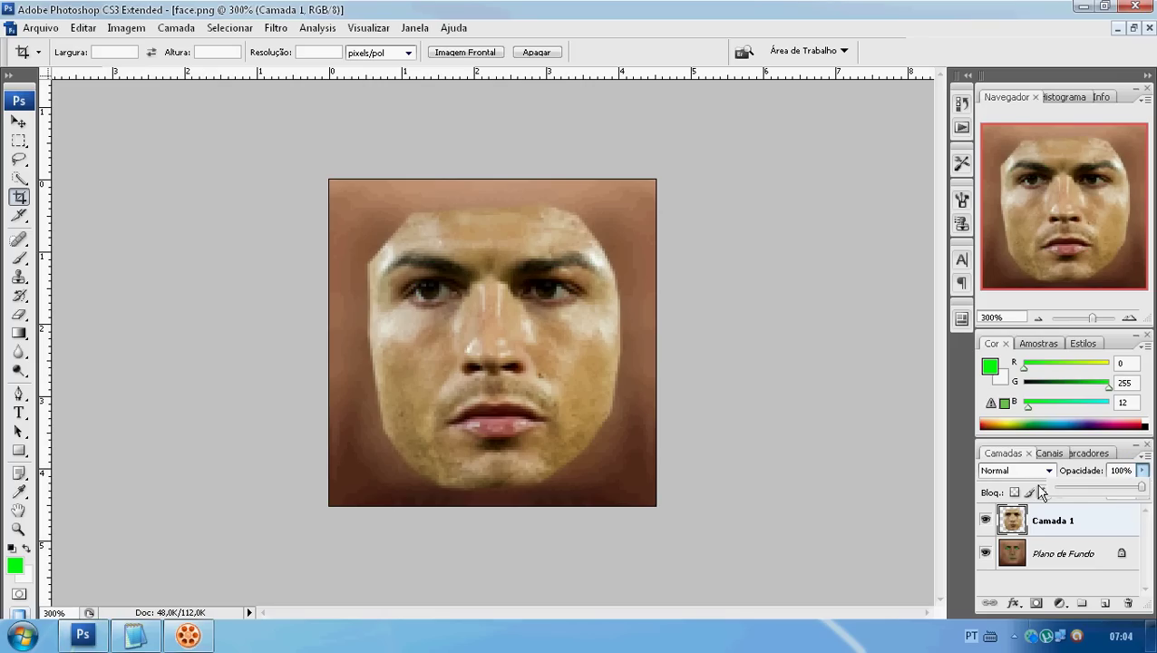
Soften the outer edges of the face on Camada 1 using the Eraser with a soft 17 px brush
click(20, 315)
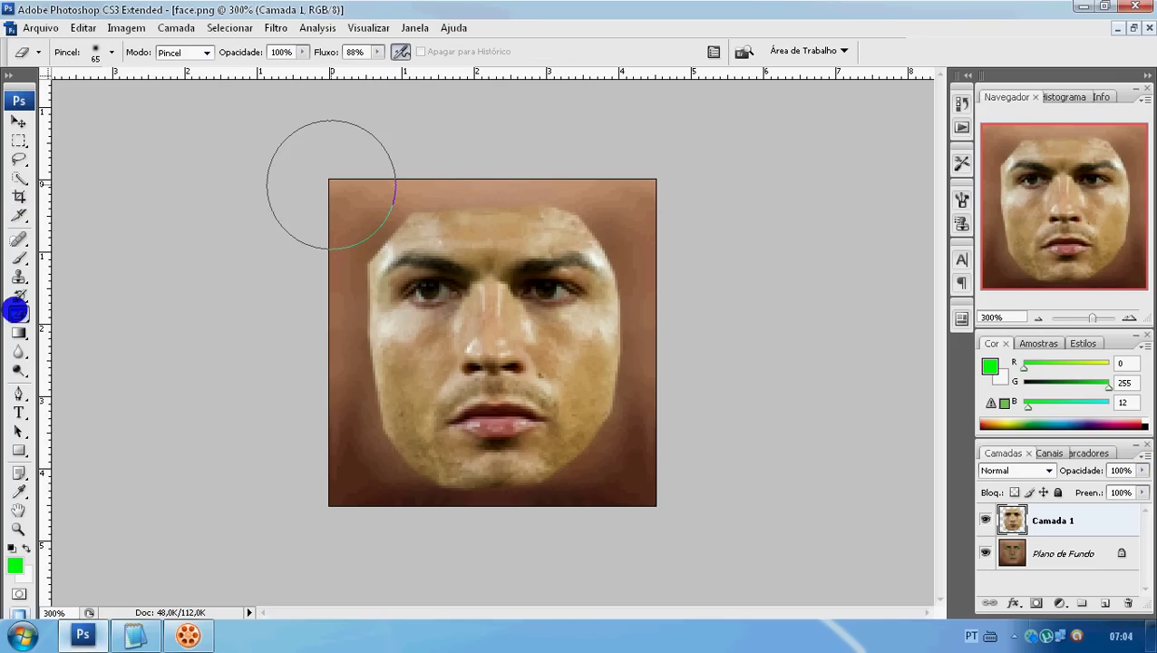
click(111, 51)
click(114, 186)
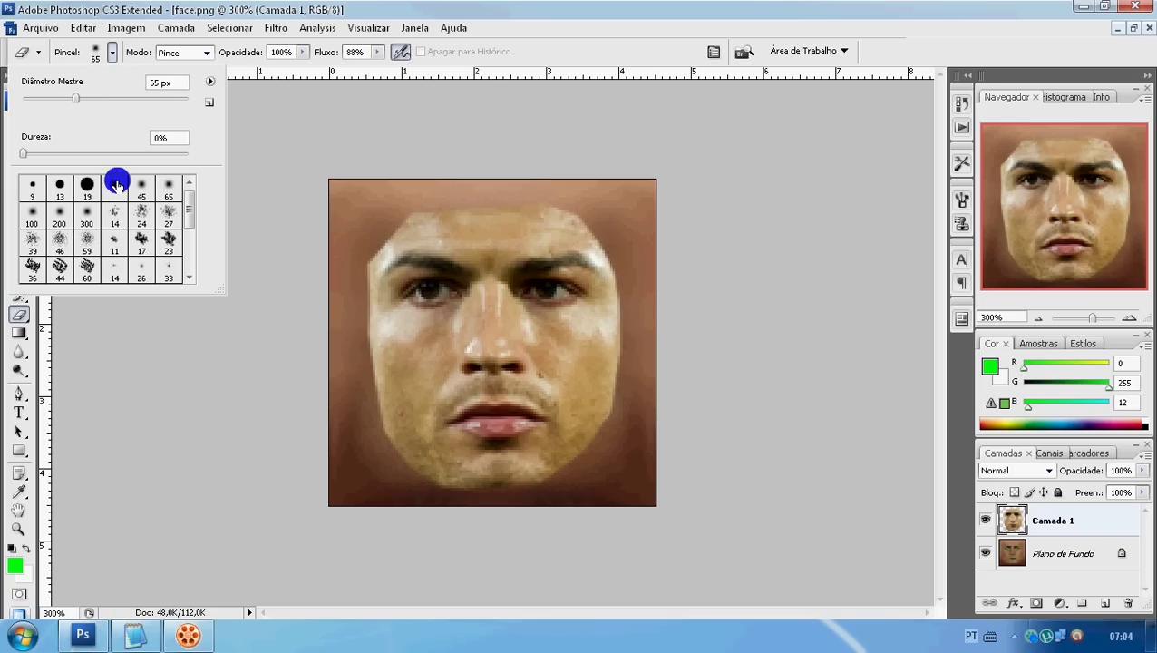
click(413, 200)
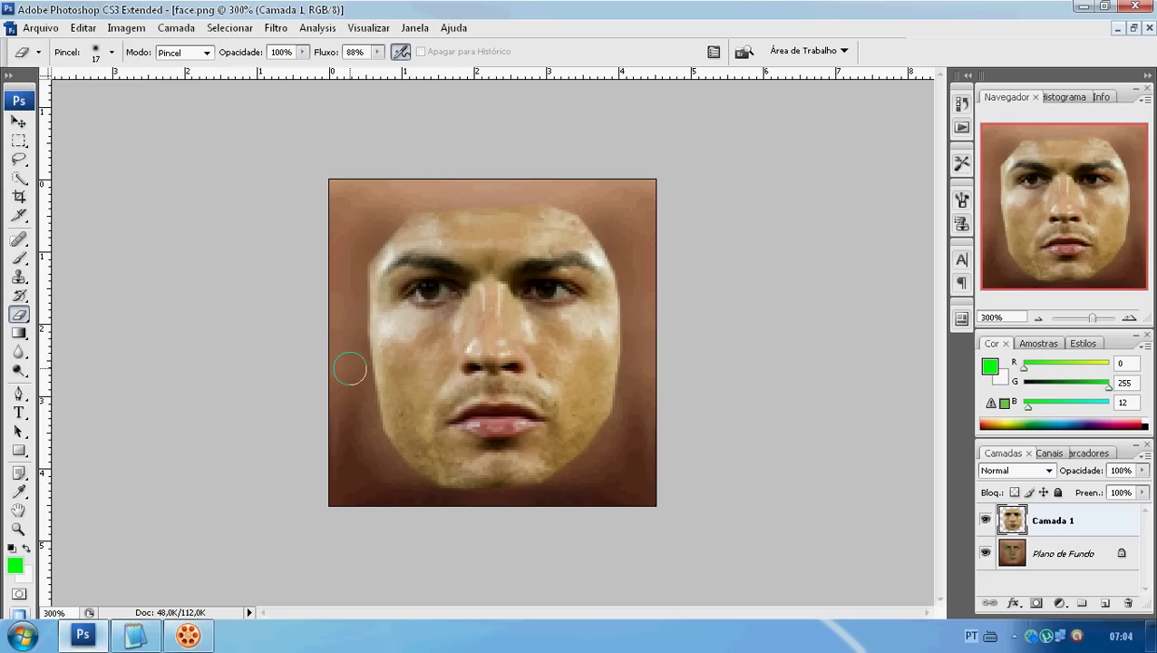
mouse_move(350, 368)
mouse_down()
mouse_move(368, 435)
mouse_move(423, 497)
mouse_up()
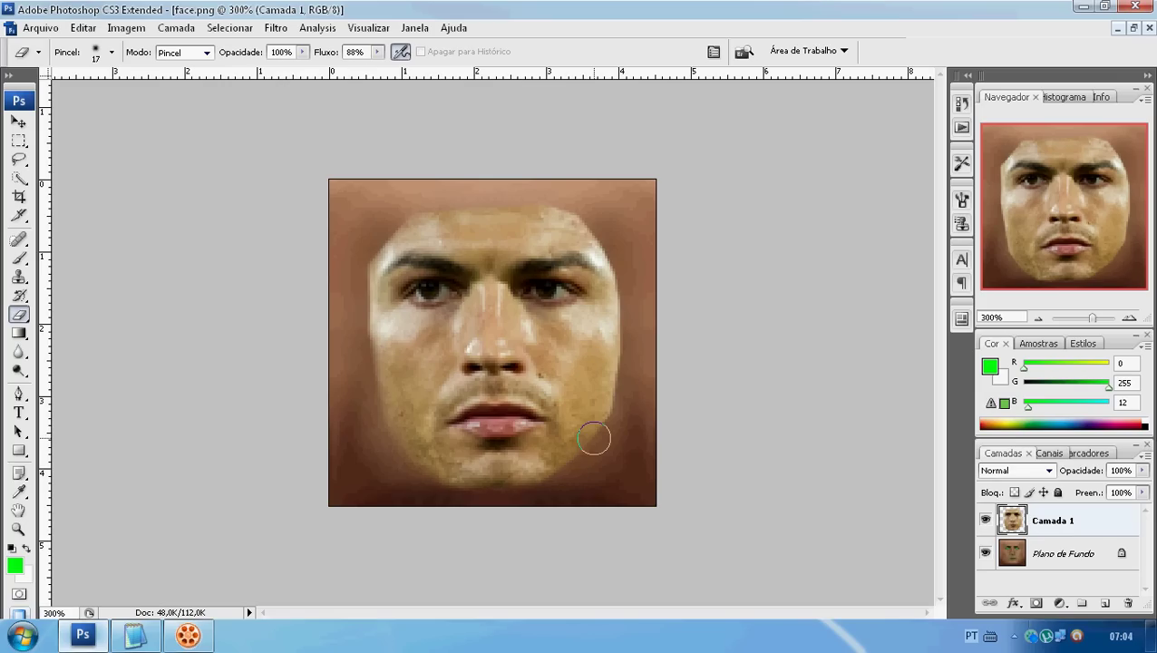
mouse_move(594, 439)
mouse_down()
mouse_move(629, 335)
mouse_move(589, 206)
mouse_up()
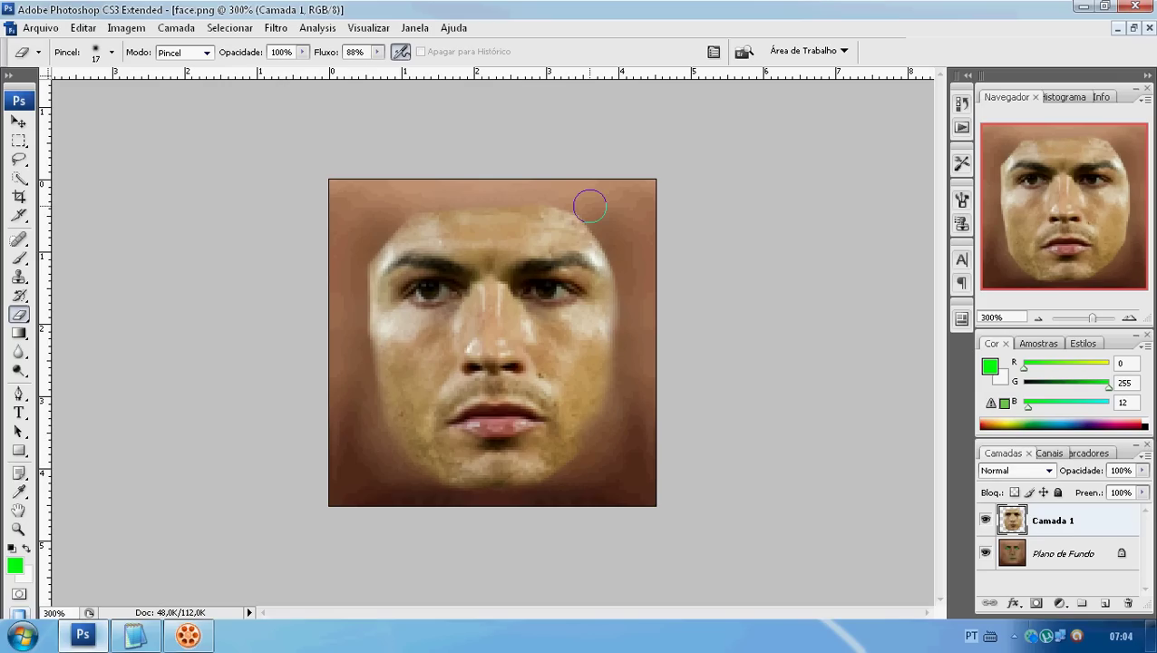
drag(359, 247, 338, 330)
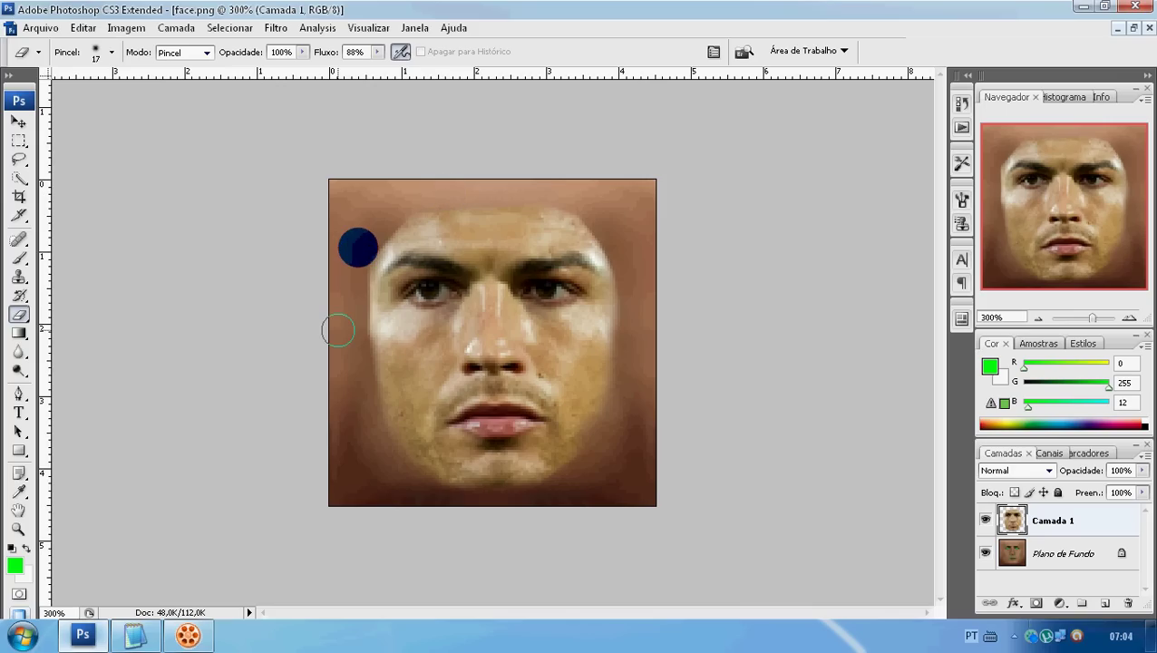
Switch to the desktop and duplicate the face image file there
key(Tab)
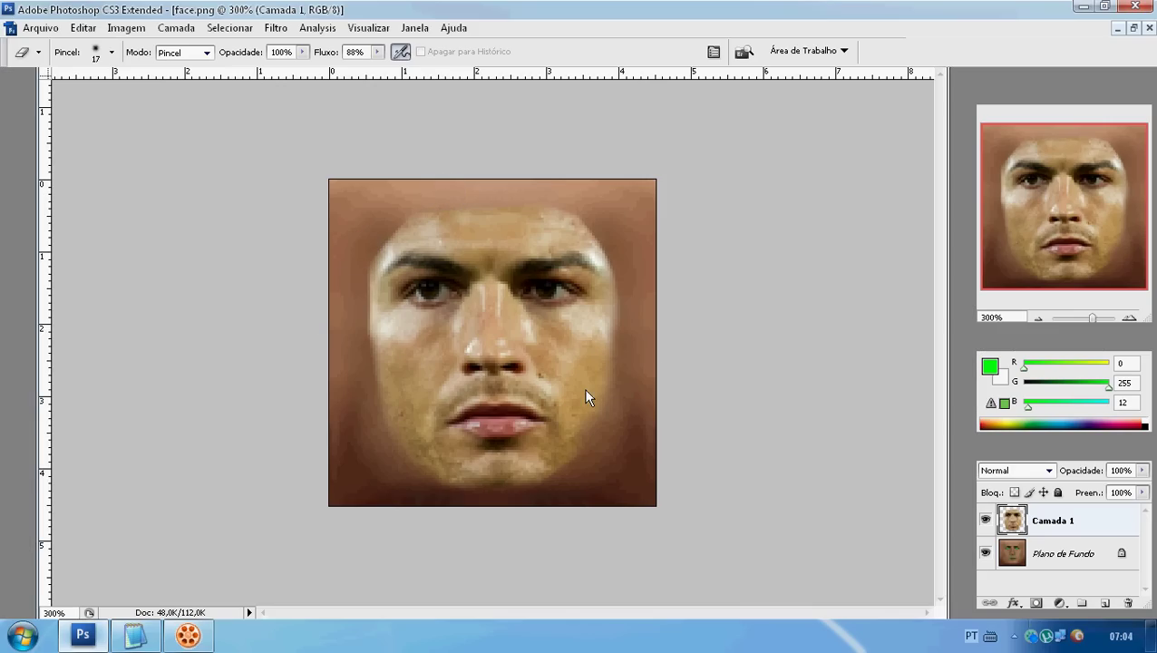
key(super+d)
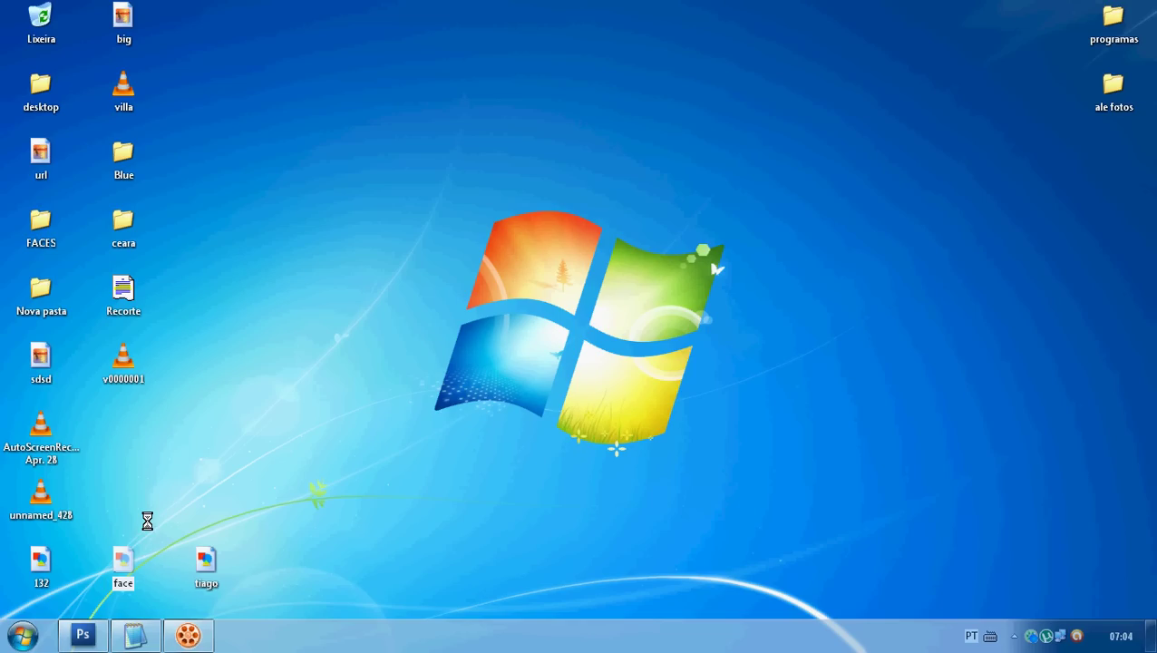
key(c)
click(160, 485)
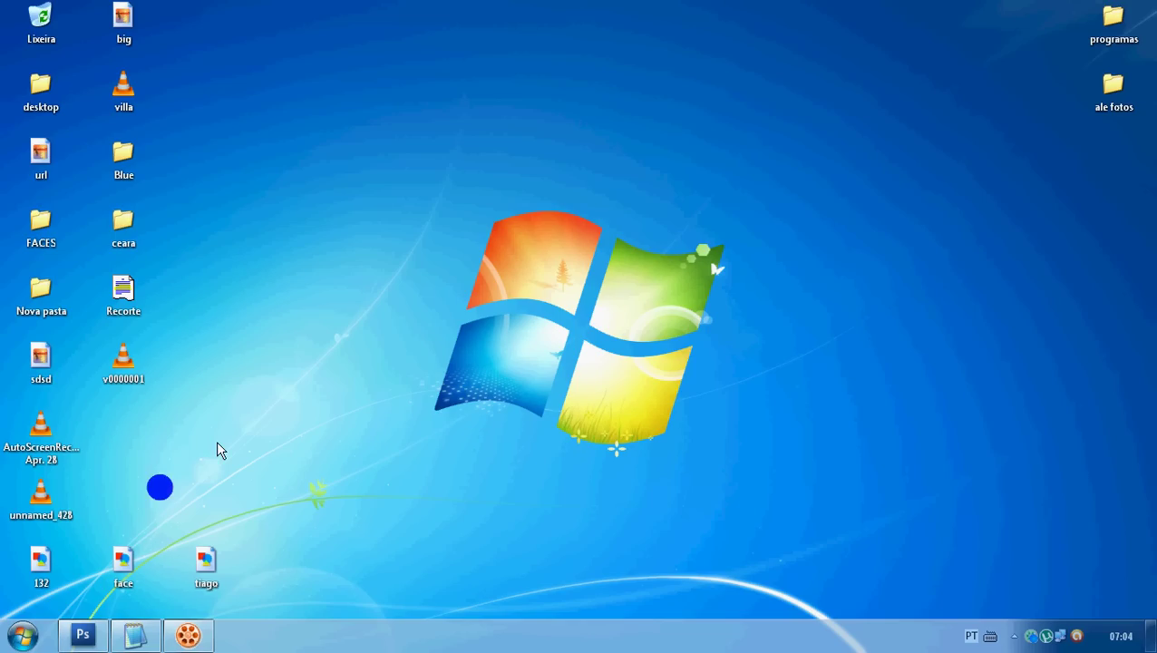
drag(217, 442, 385, 348)
click(160, 409)
key(ctrl+v)
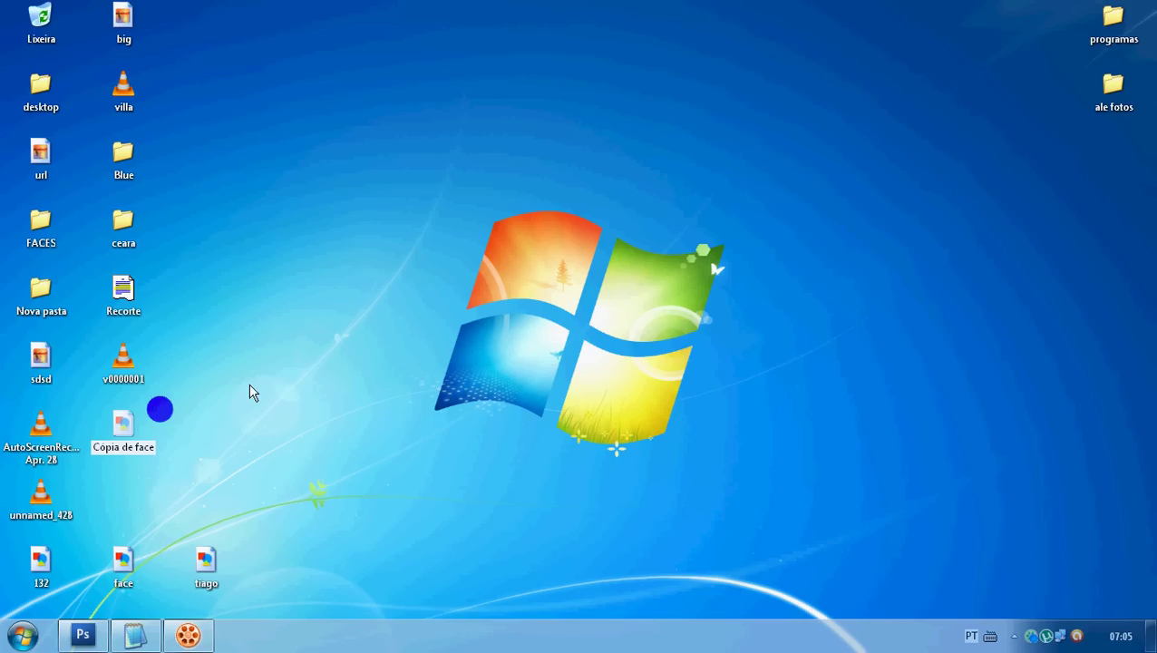
Open the duplicated face file from the desktop in Photoshop
click(127, 430)
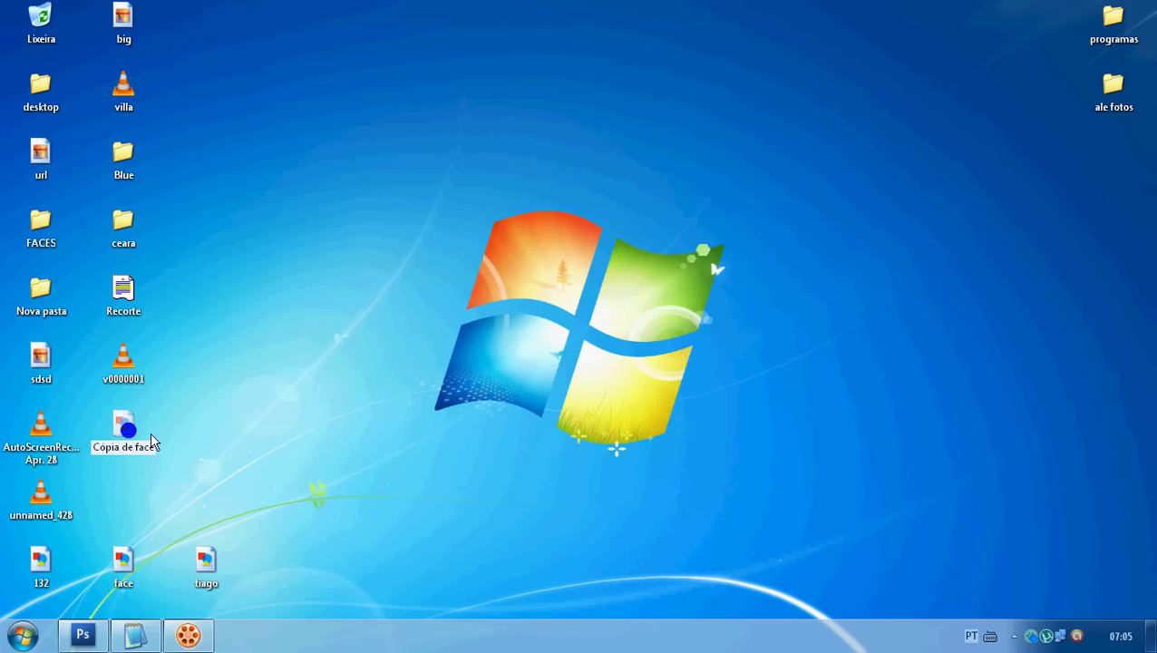
mouse_move(151, 441)
mouse_down()
mouse_move(276, 485)
mouse_move(284, 530)
mouse_up()
click(60, 638)
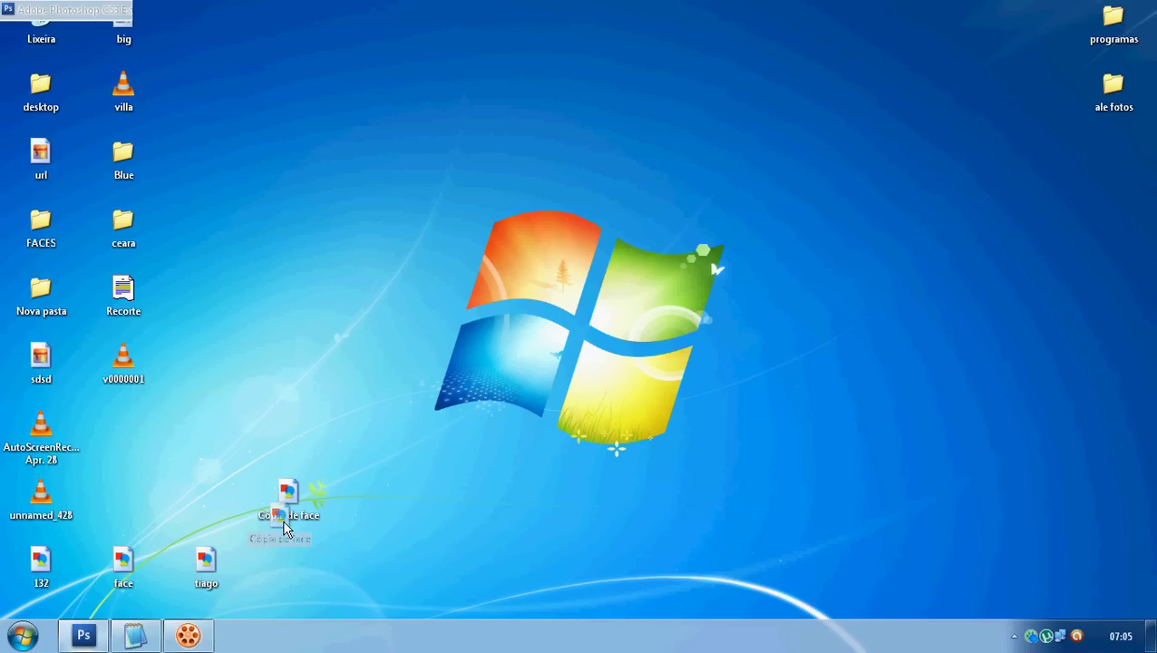
key(ctrl+F9)
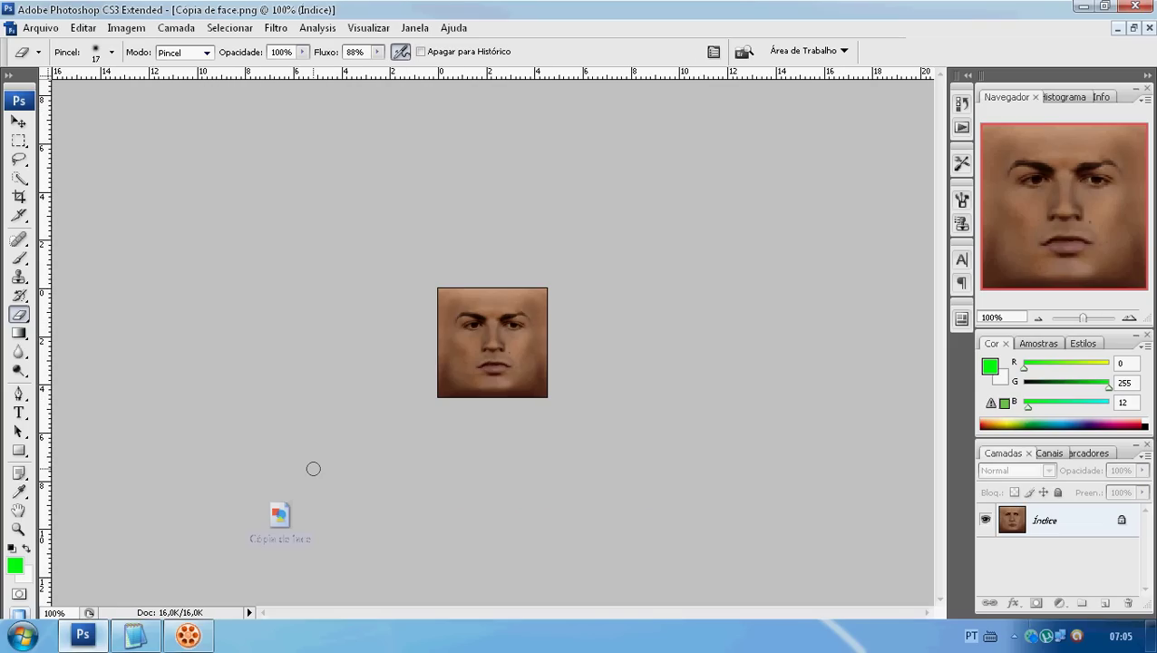
Copy the whole unmarked texture from the duplicate and paste it into face.png as a new layer
key(ctrl+a)
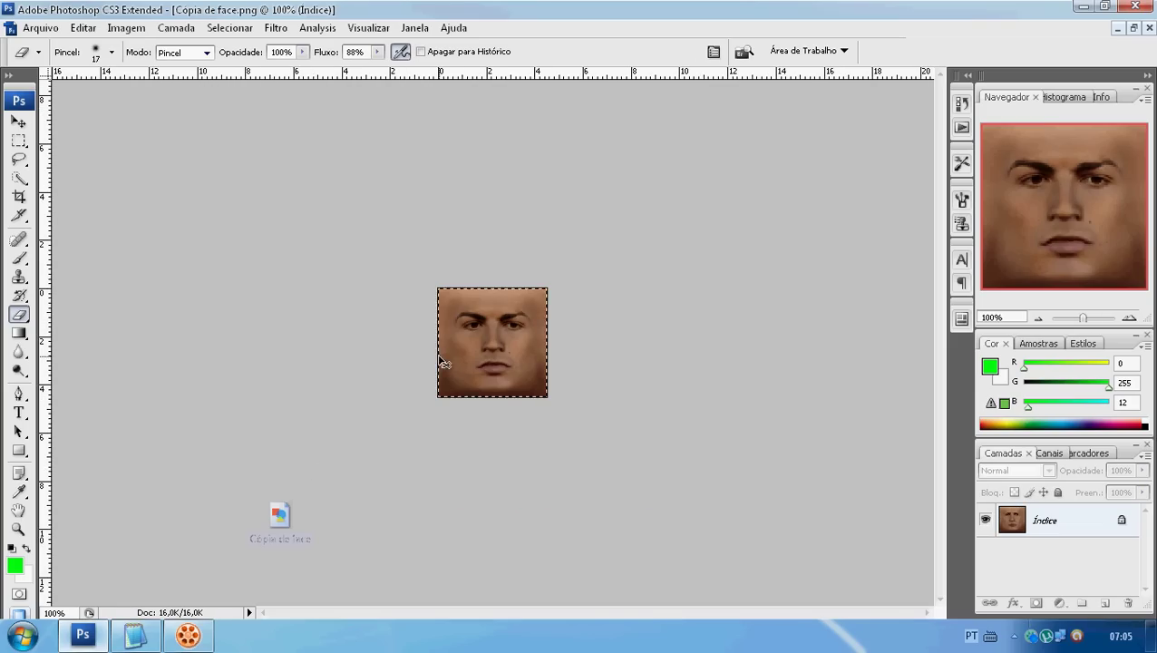
key(c)
click(1118, 29)
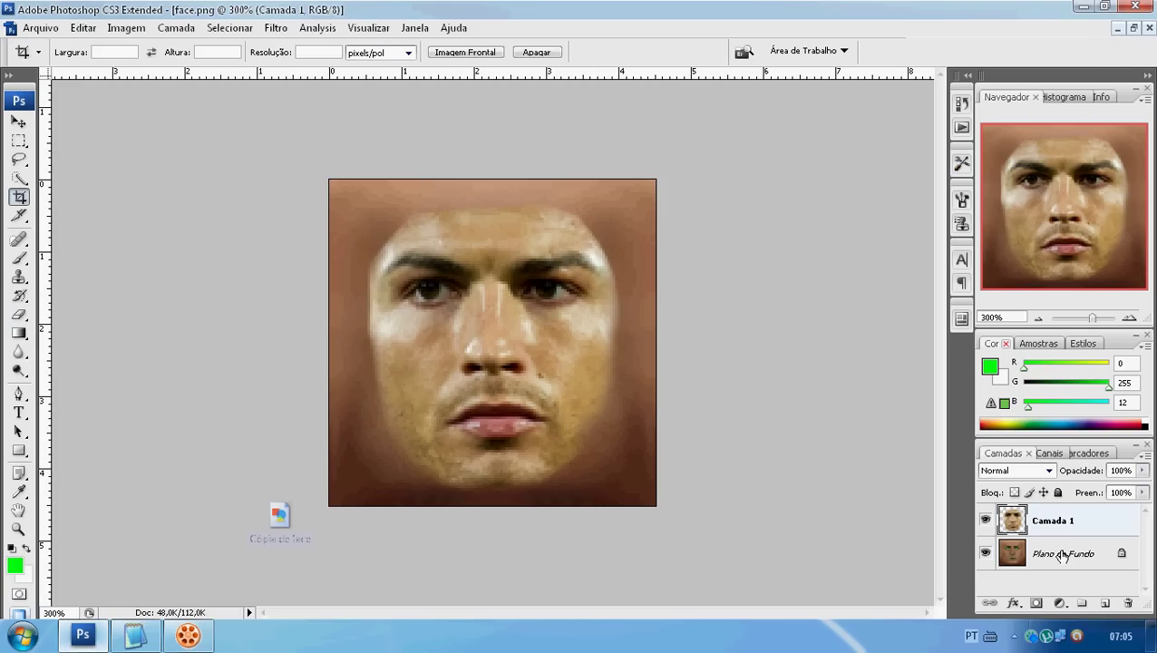
click(1063, 554)
key(ctrl+v)
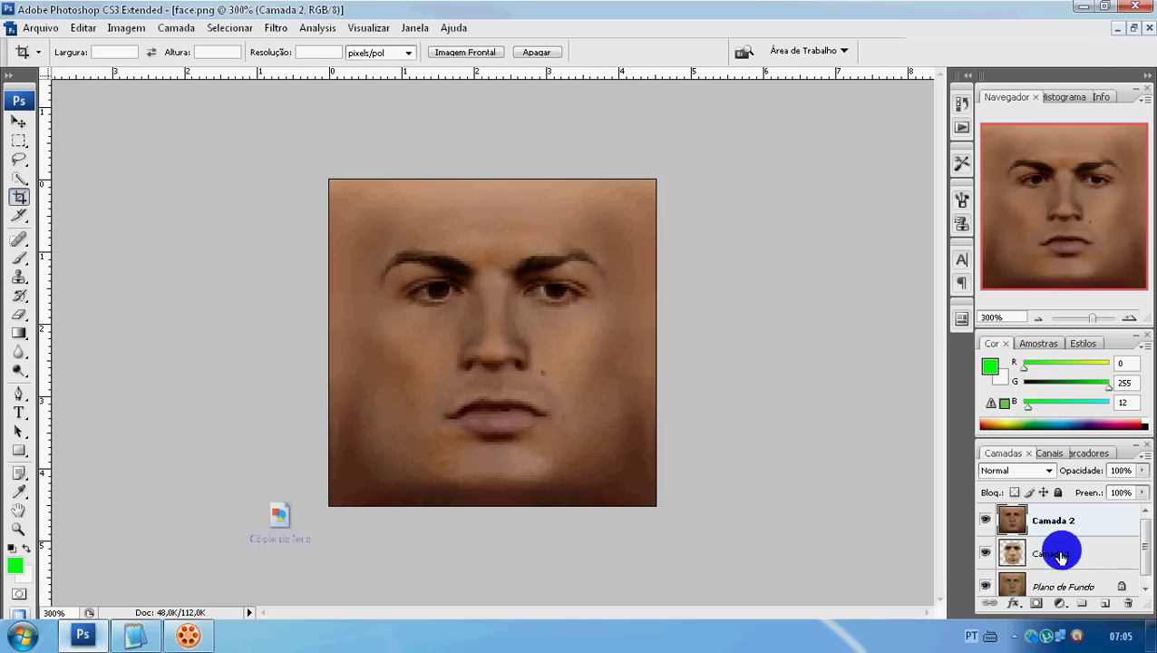
Move Camada 2 with the clean texture below Camada 1 and make Camada 1 the active layer
key(ctrl+z)
click(1061, 550)
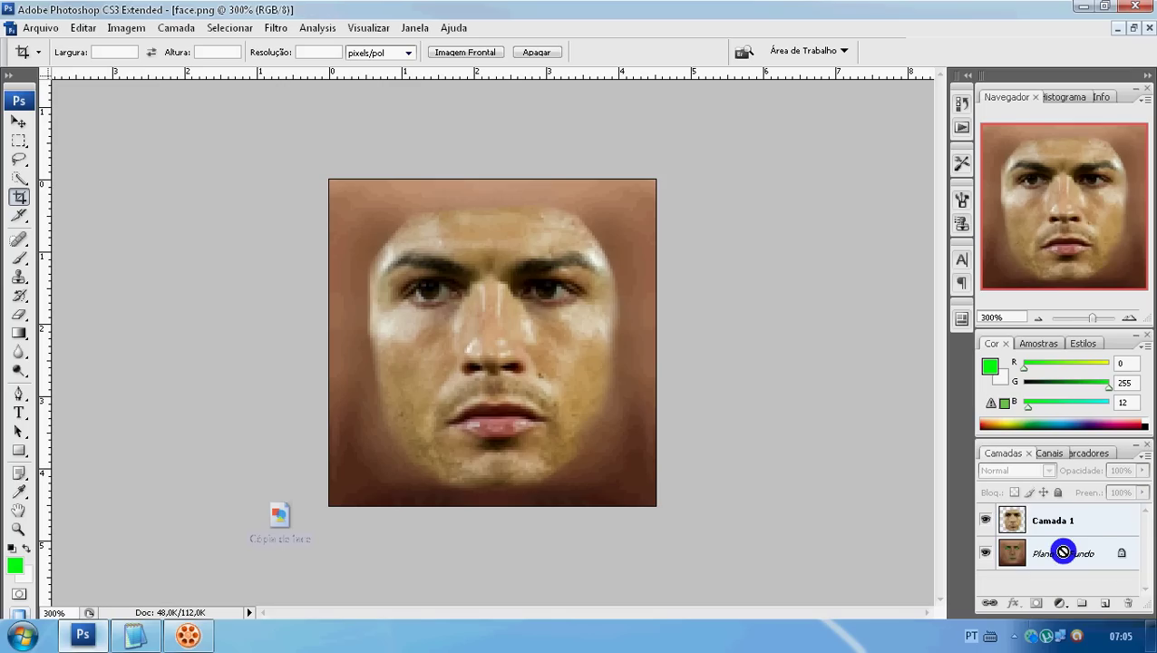
key(ctrl+z)
click(1066, 524)
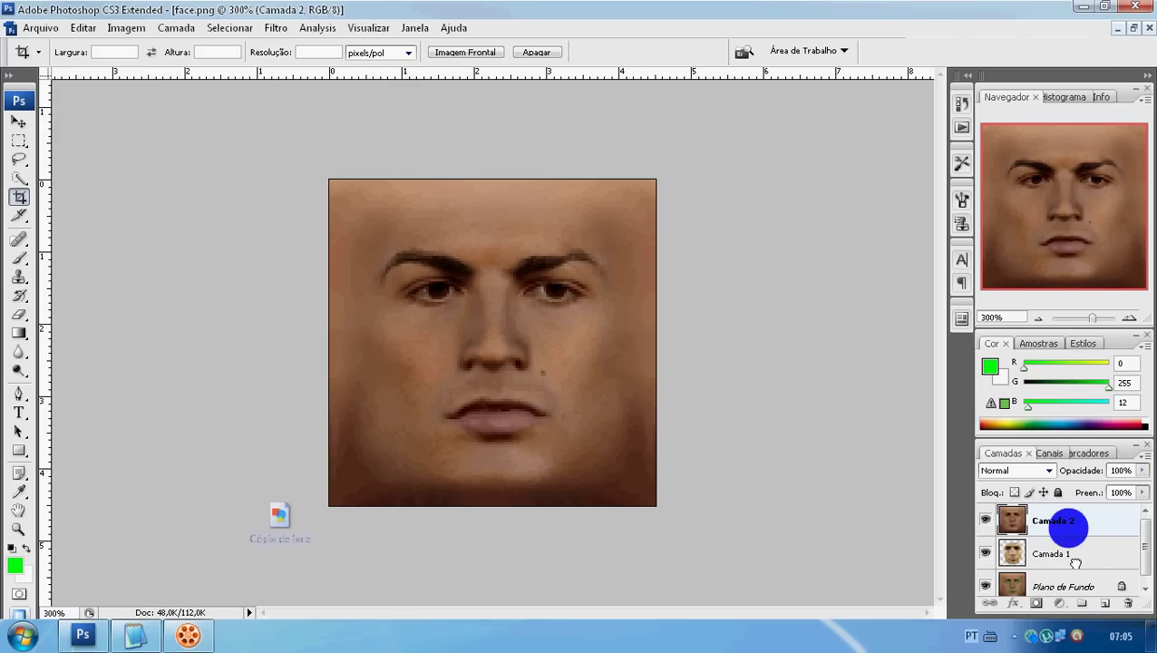
drag(1075, 564, 1075, 567)
click(1073, 520)
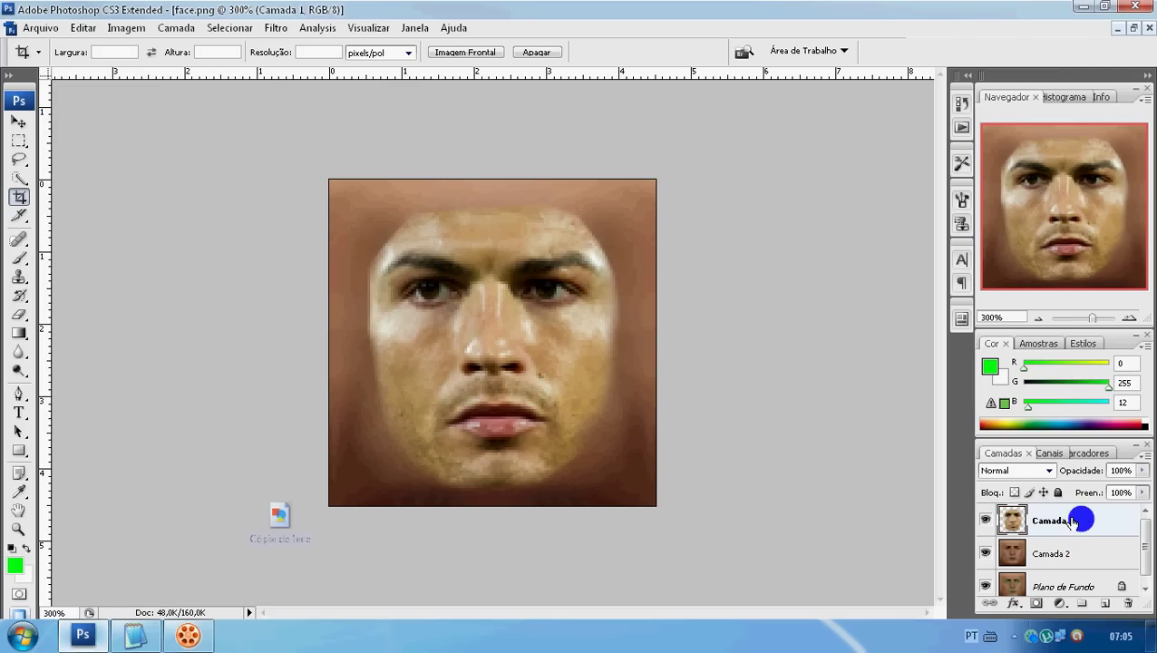
Match the colors of Camada 1 to Camada 2 of face.png using the Match Color adjustment
click(124, 27)
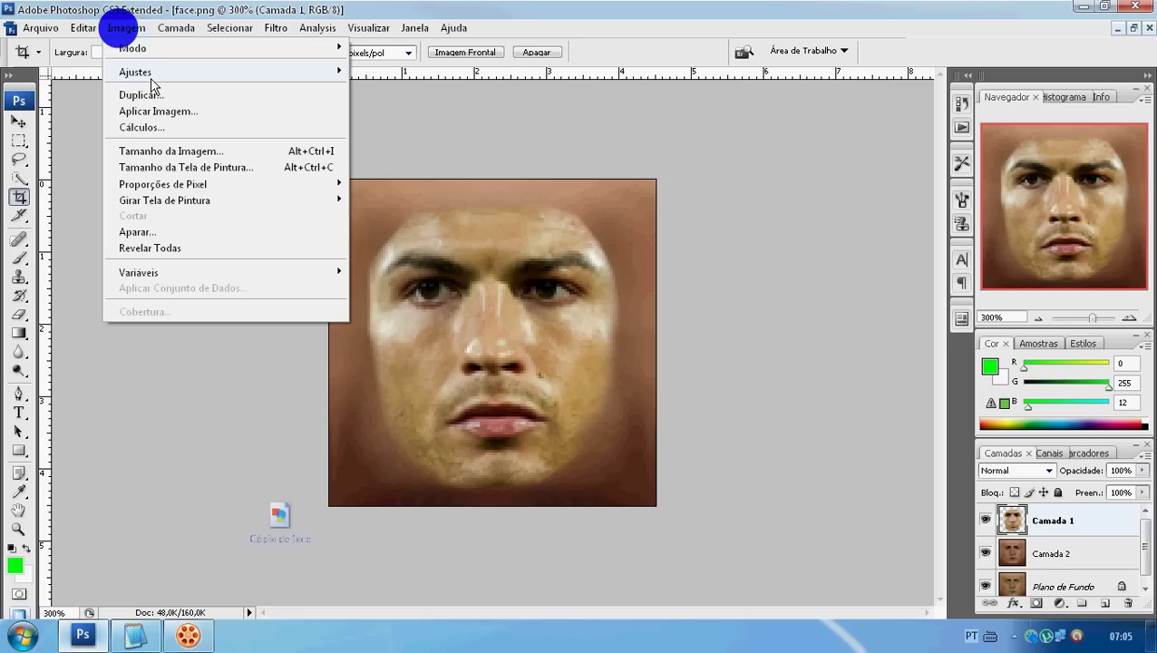
click(147, 73)
click(436, 240)
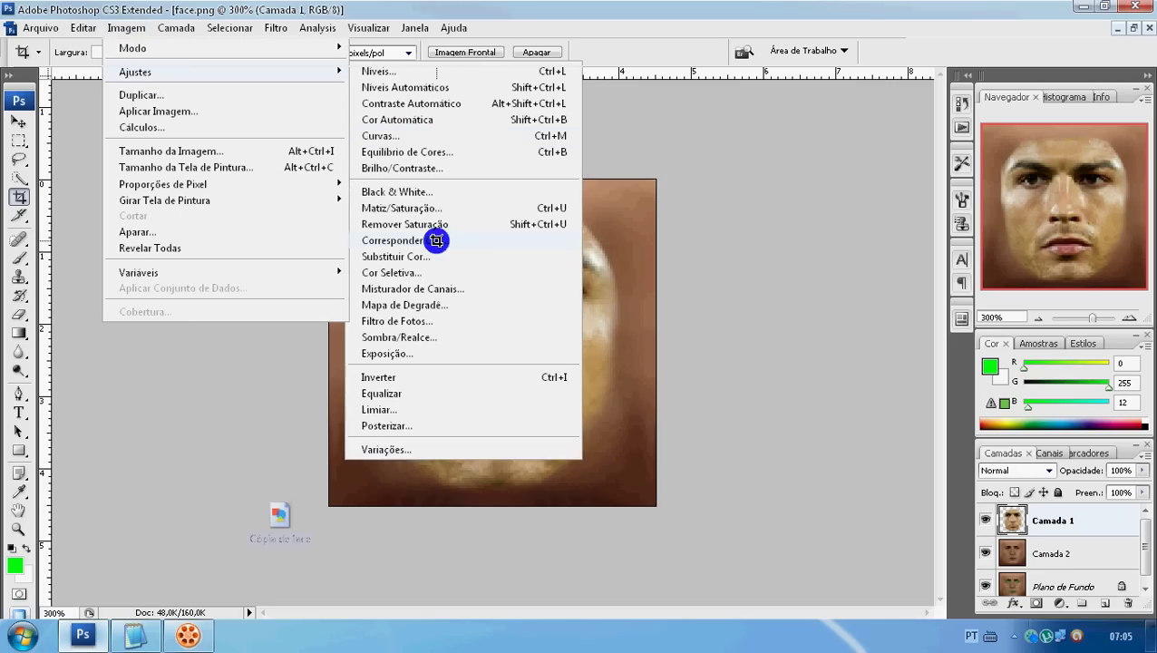
click(436, 240)
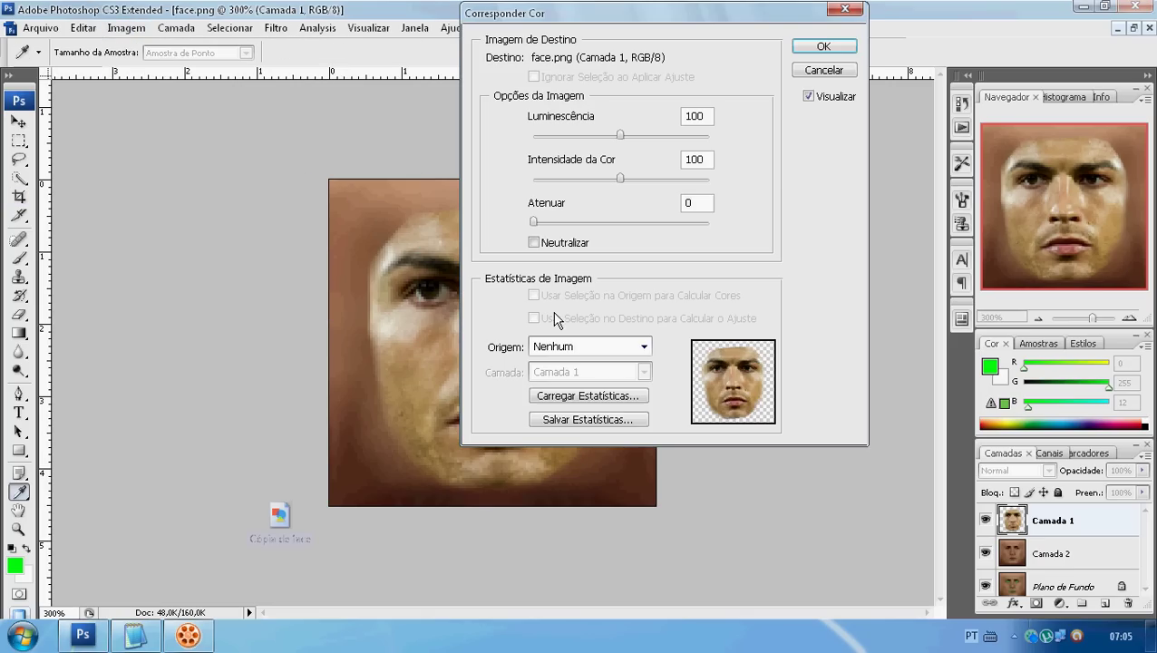
click(573, 348)
click(576, 377)
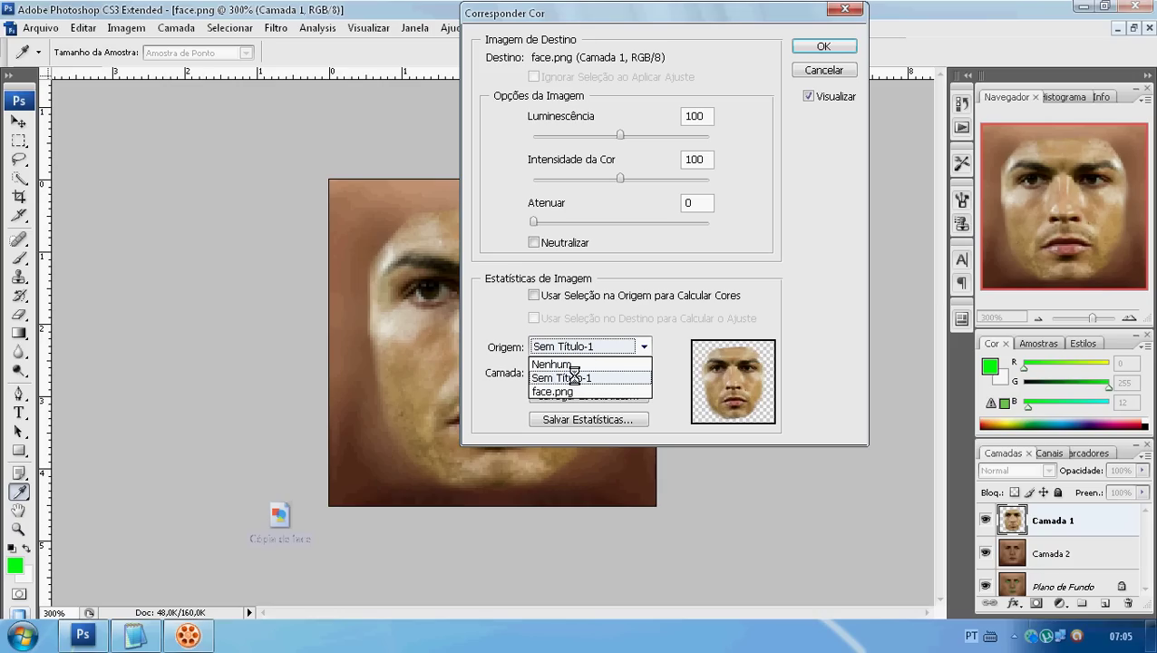
key(Down)
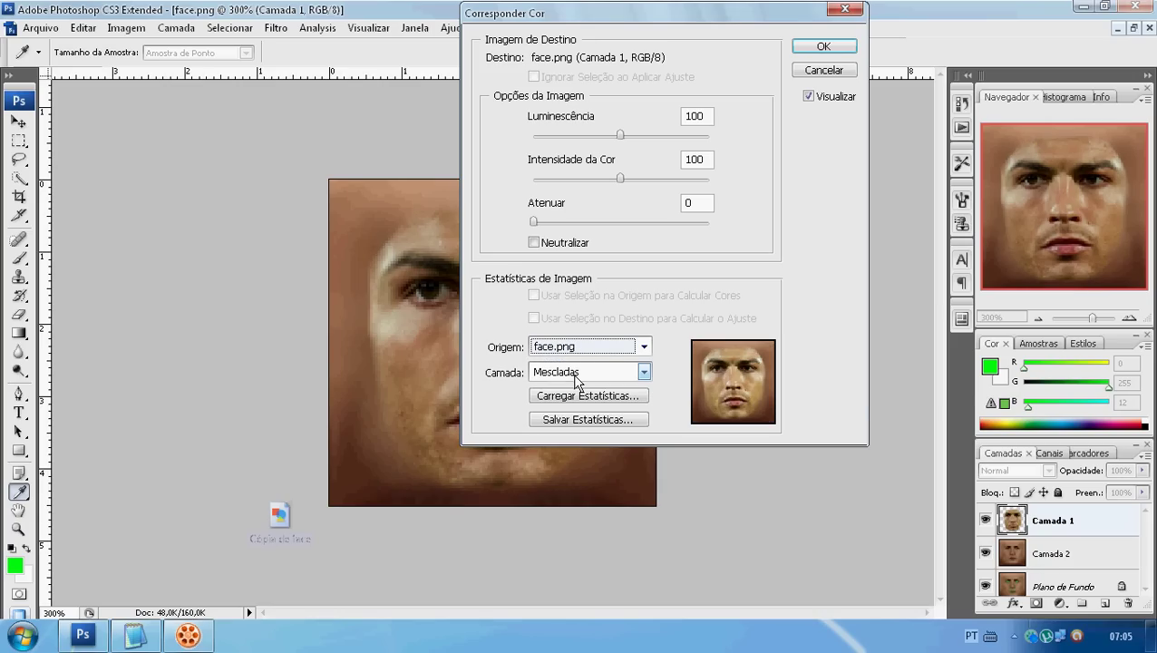
click(573, 372)
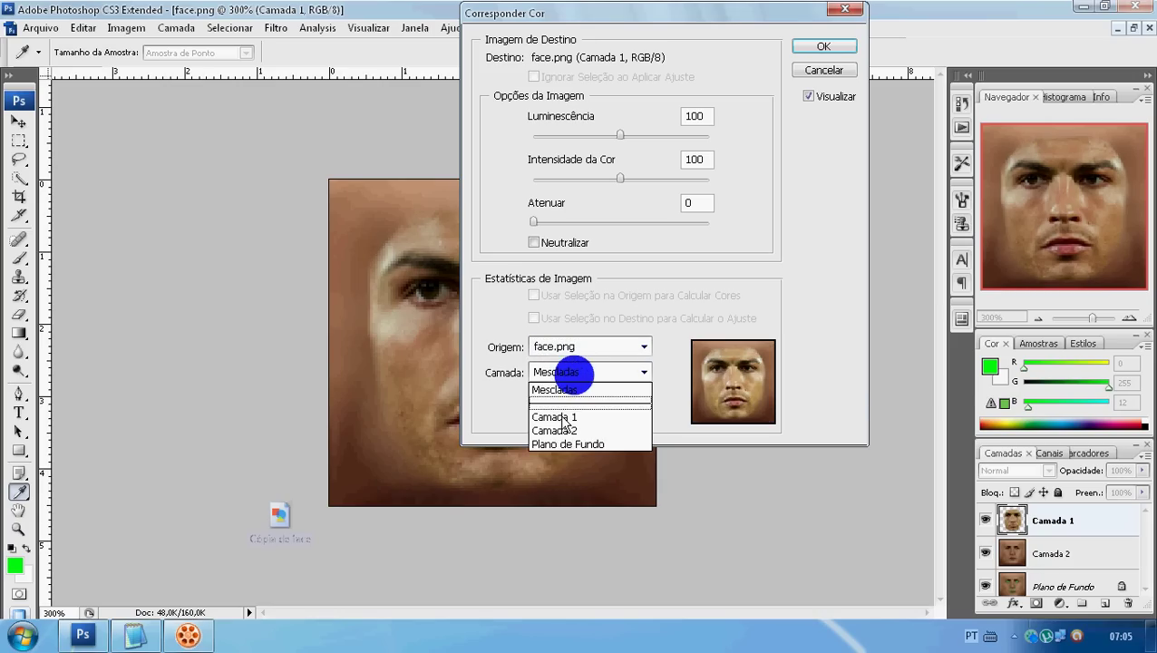
click(563, 430)
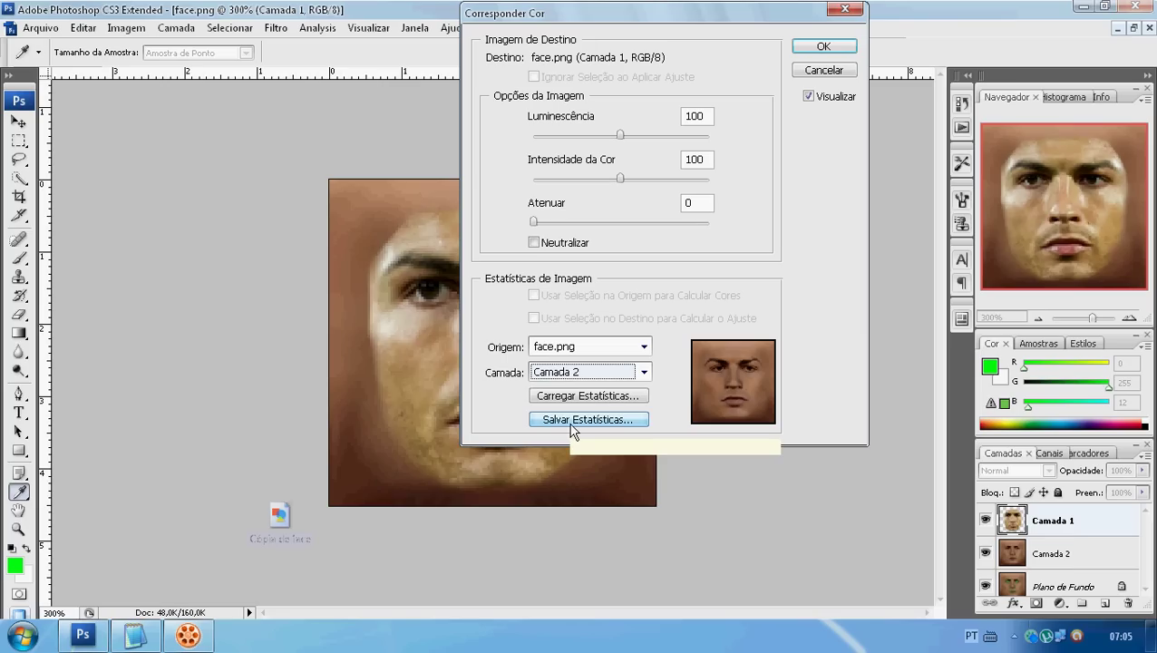
drag(632, 8, 863, 16)
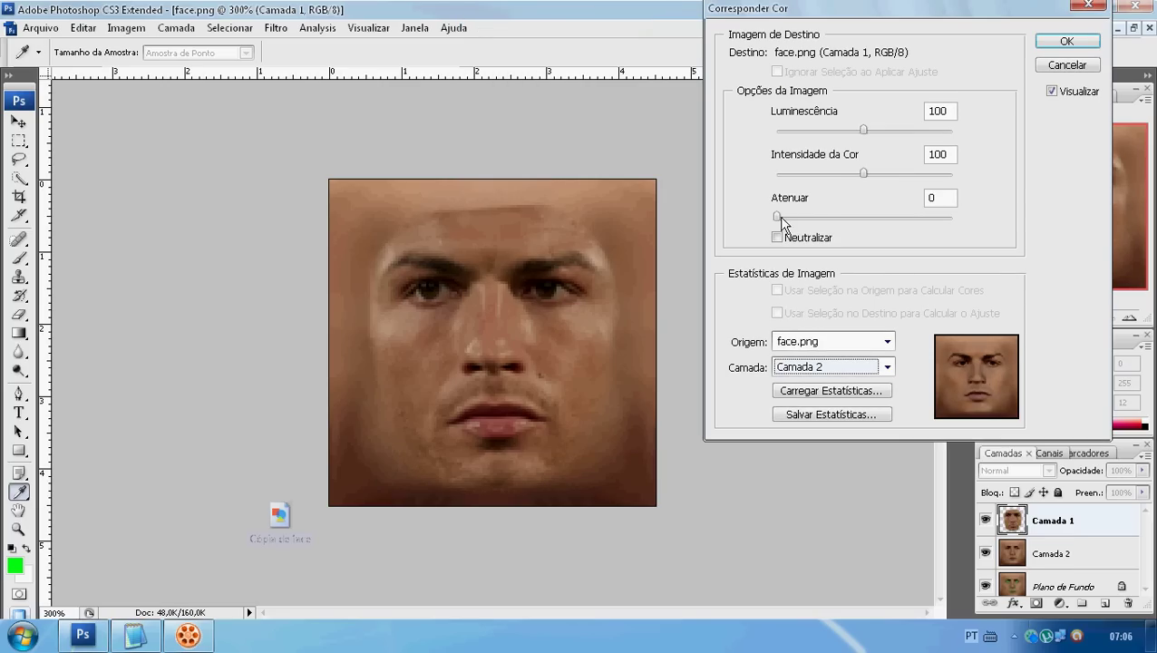
Fade the color match partway so the face keeps some of its own tone, and apply the adjustment
drag(777, 216, 828, 217)
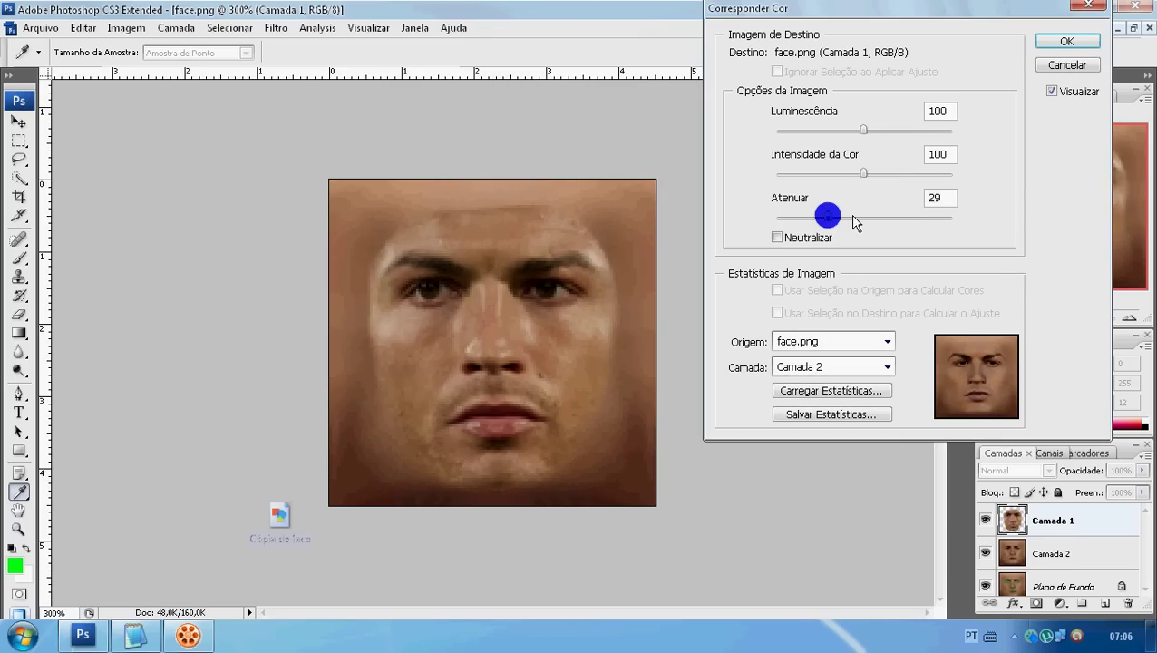
click(859, 218)
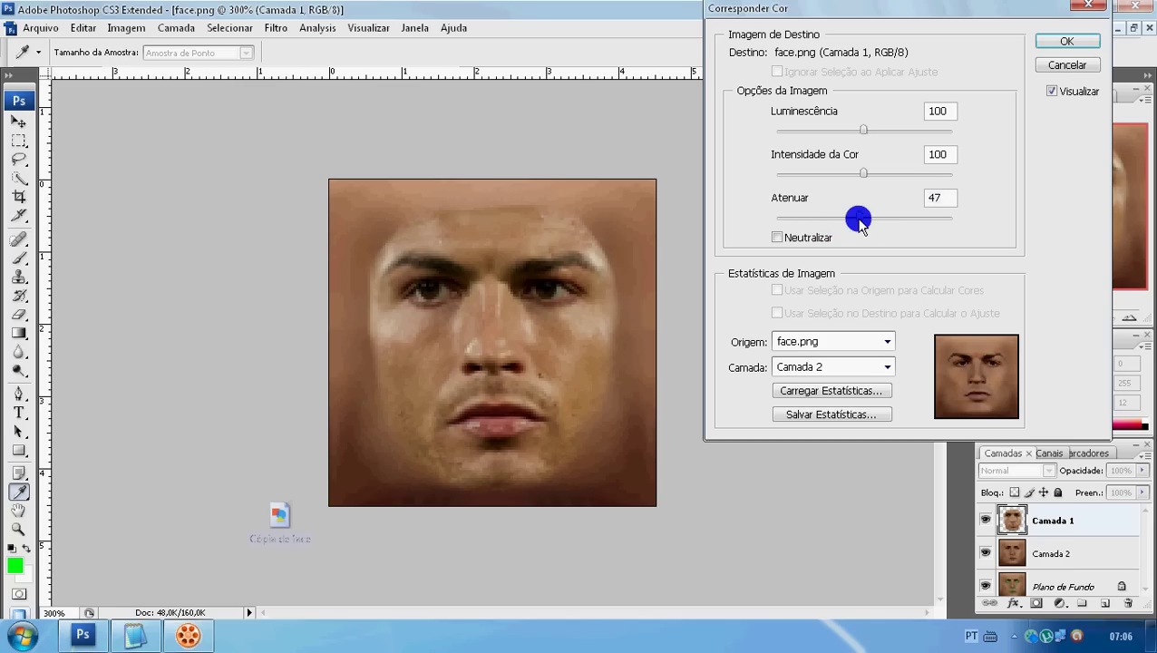
mouse_move(884, 222)
mouse_down()
mouse_move(920, 229)
mouse_move(873, 232)
mouse_up()
click(1038, 40)
key(c)
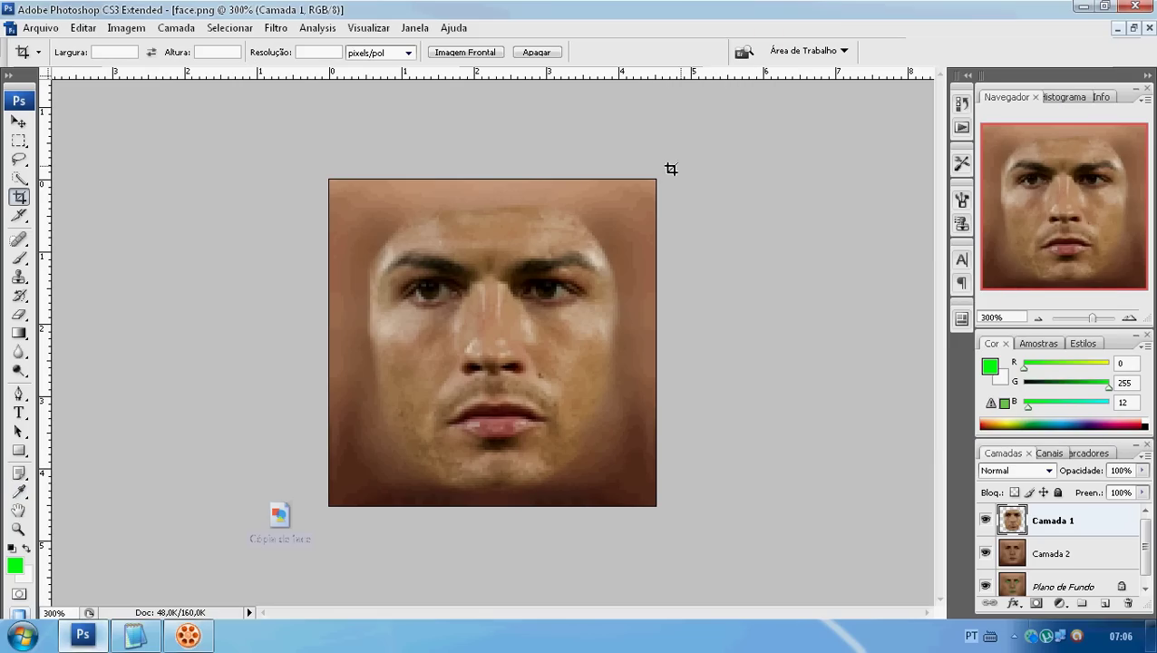
Try to retouch the upper edge of the face near the forehead with the Clone Stamp
click(20, 274)
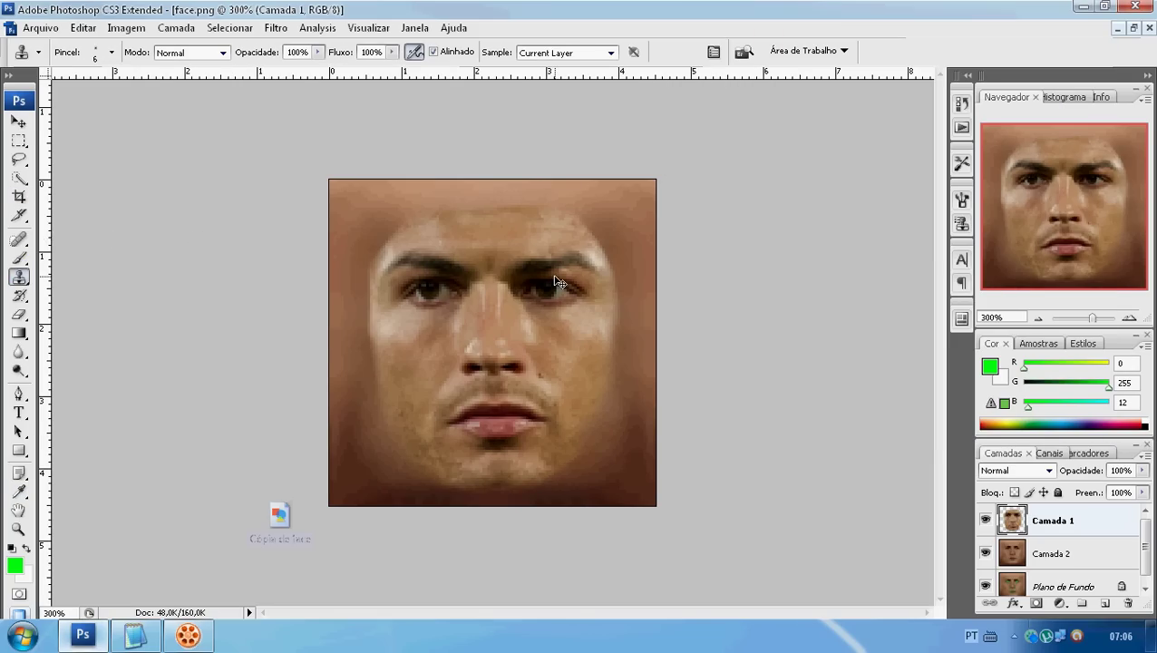
key(ctrl+plus)
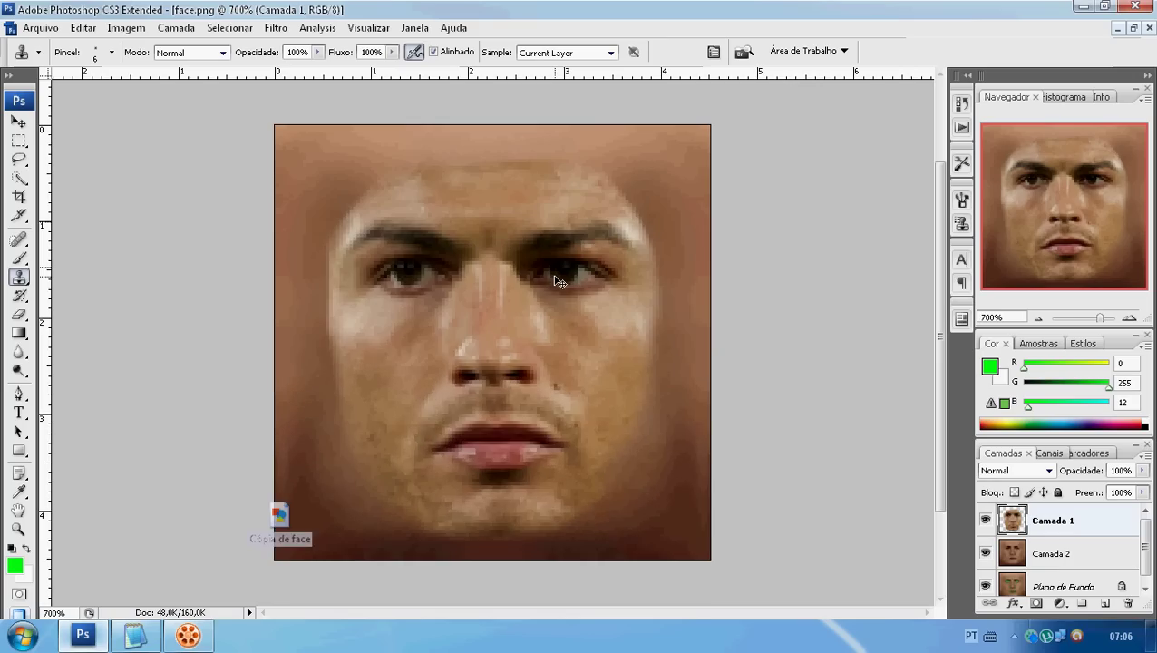
scroll(559, 282, up, 3)
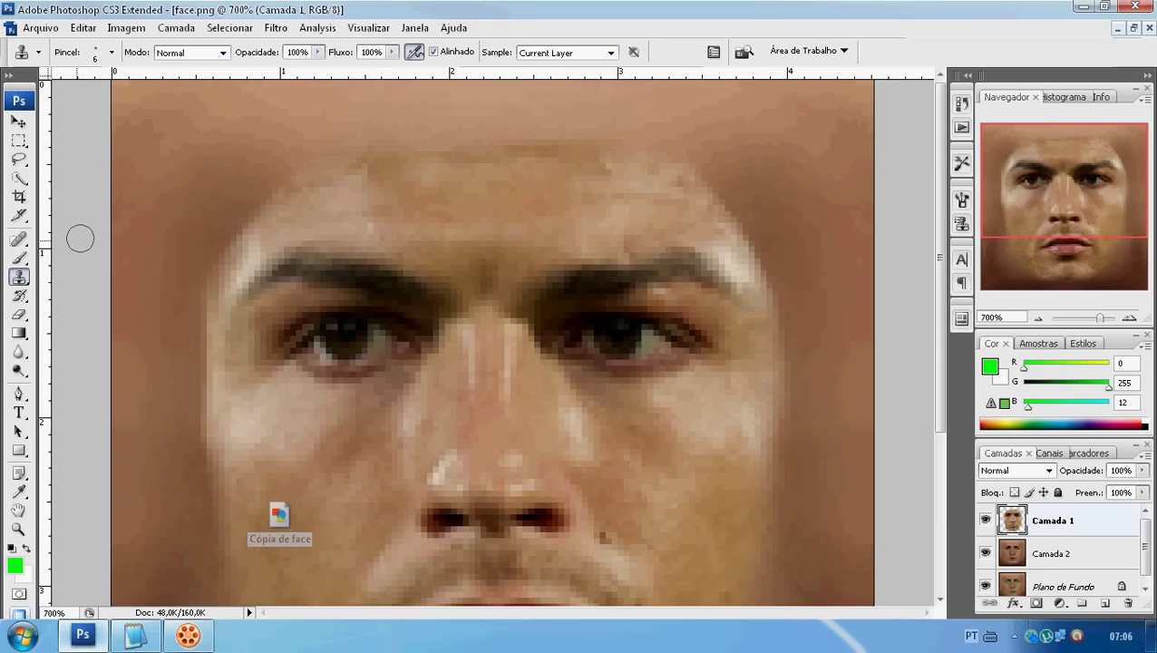
click(272, 203)
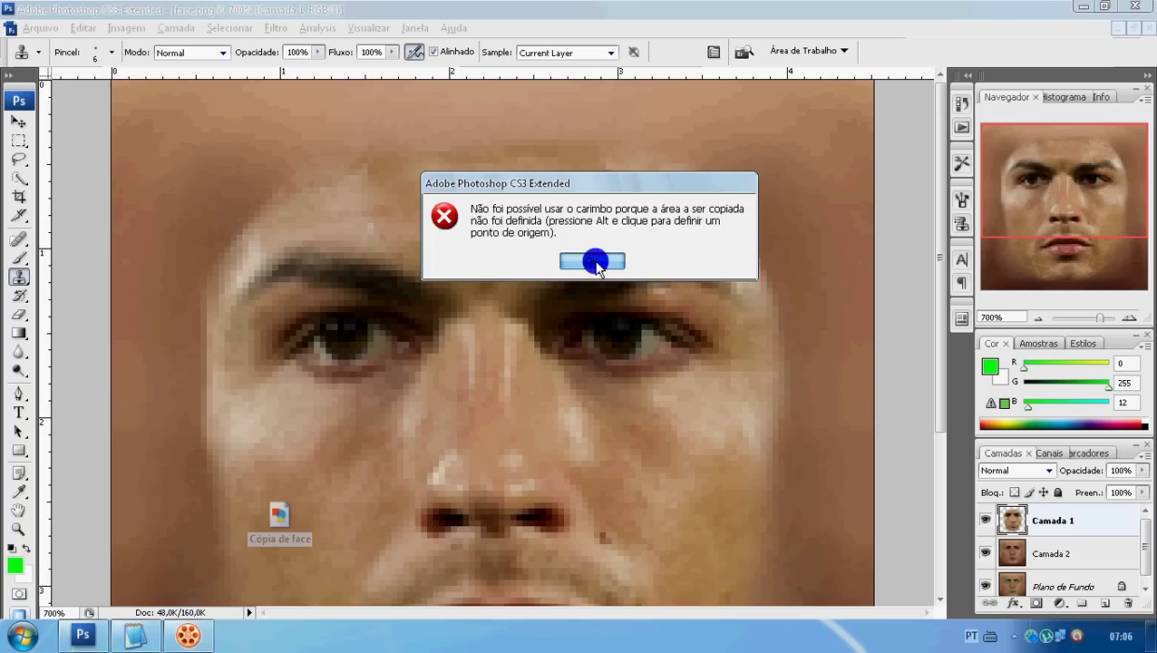
click(591, 260)
Set the Eraser's flow to 57% and soften the face's edge from the left temple down to the cheek
click(17, 314)
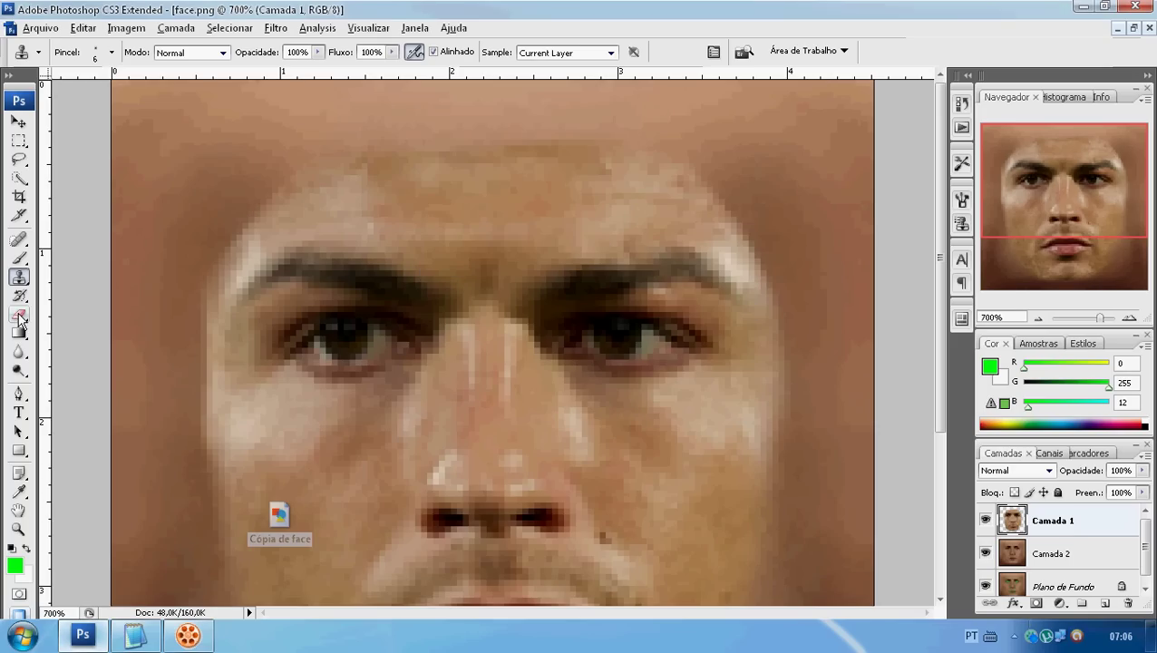
click(224, 153)
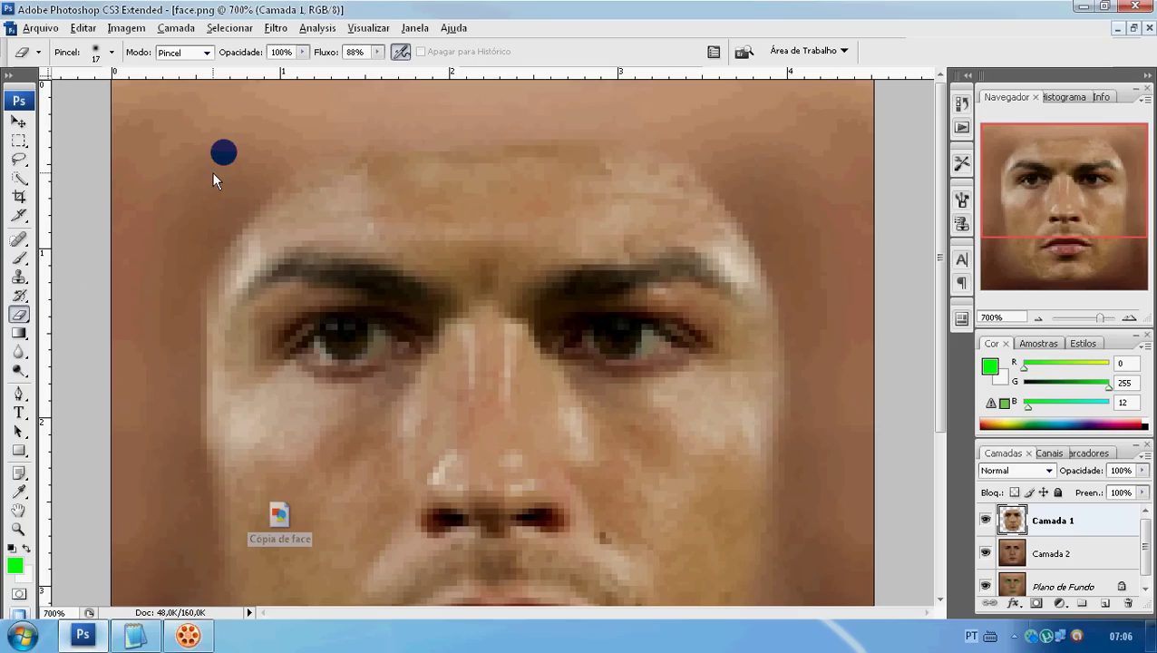
click(378, 52)
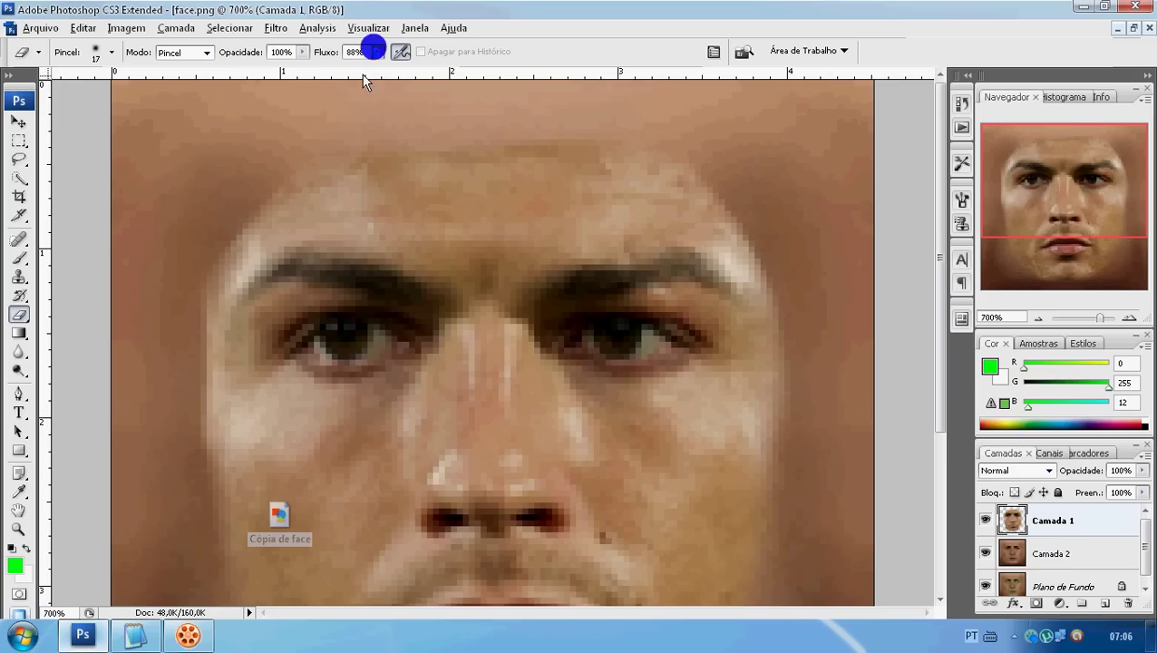
drag(378, 68, 351, 68)
click(234, 206)
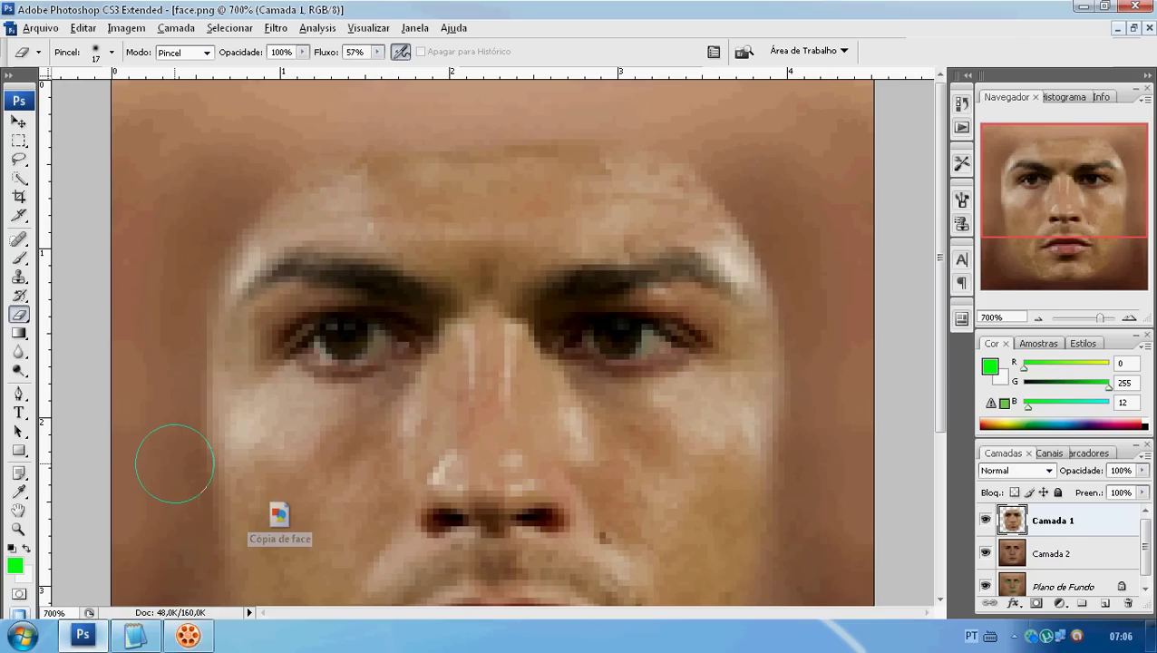
drag(163, 486, 165, 353)
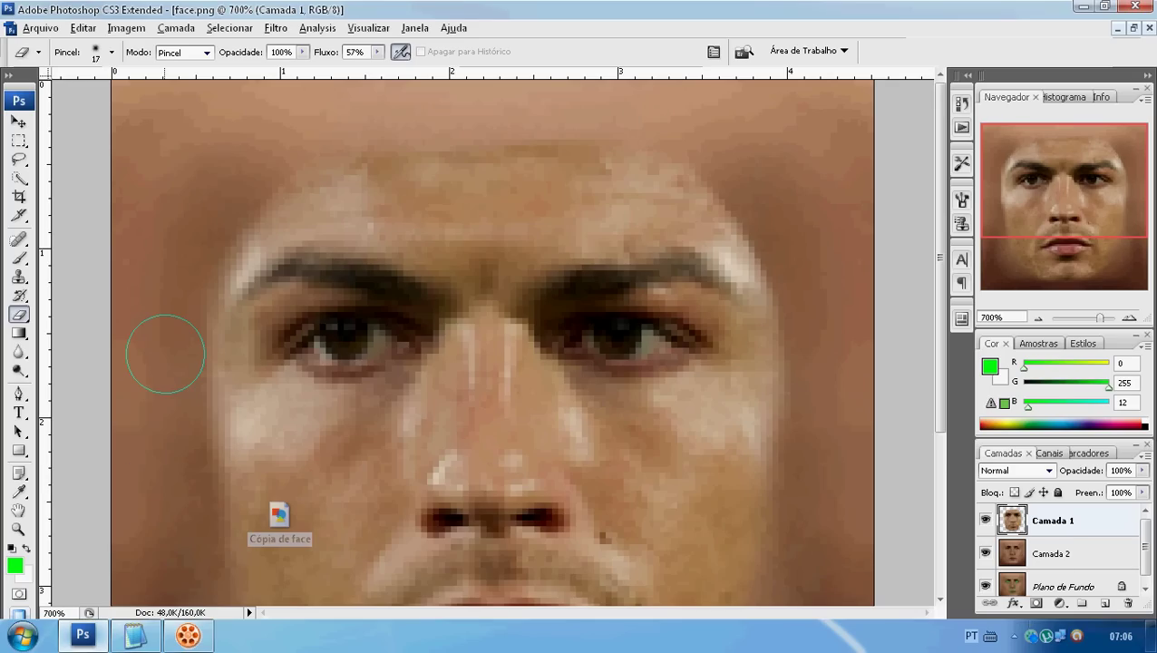
Soften the lower edge of the face around the jaw and chin with the Eraser
scroll(807, 473, down, 2)
scroll(807, 474, down, 5)
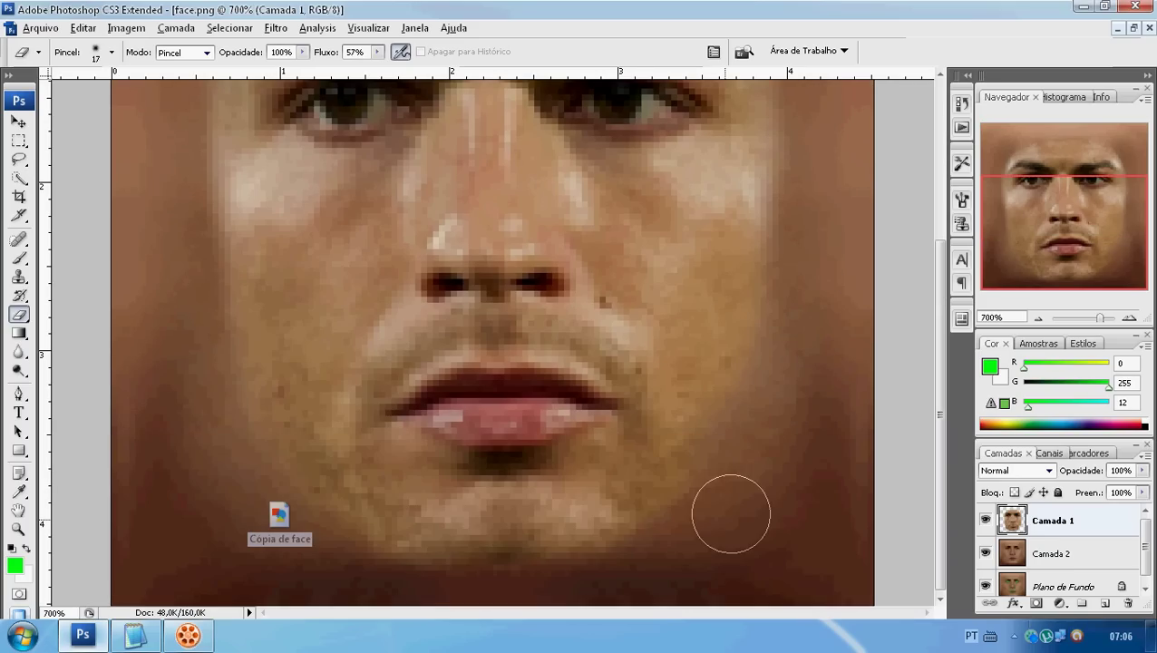
click(695, 550)
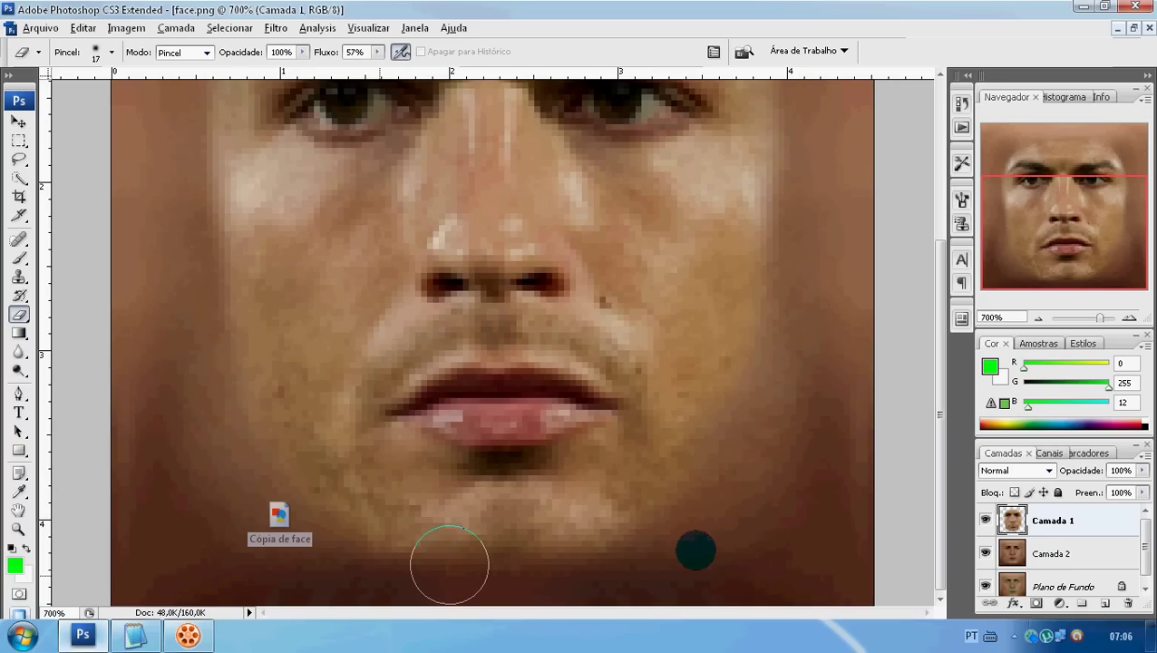
key(ctrl+z)
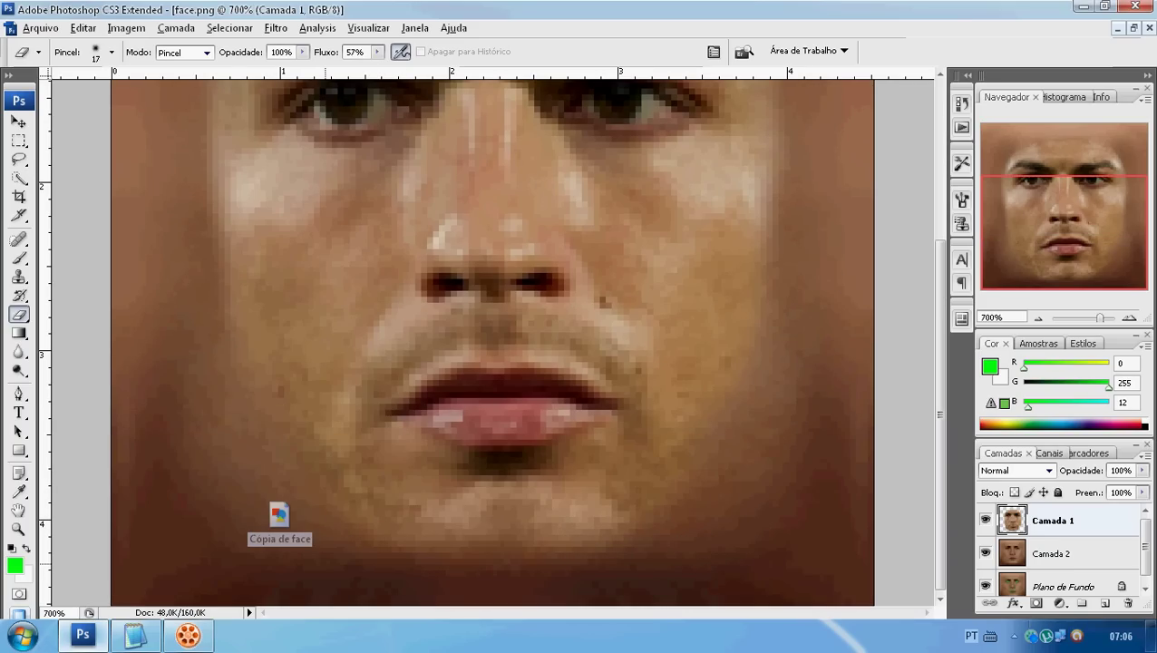
Check the blend of the whole face, and erase softly along its right edge from the temple to the cheek
key(ctrl+minus)
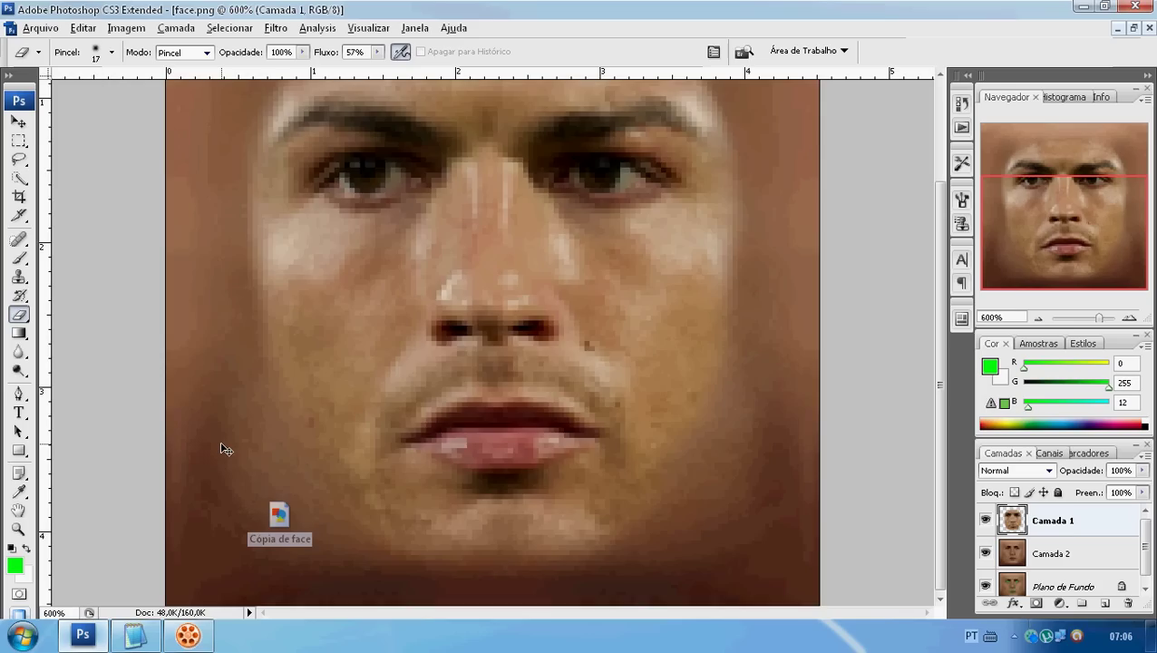
key(ctrl+minus)
key(ctrl+minus)
key(ctrl+minus)
key(ctrl+minus)
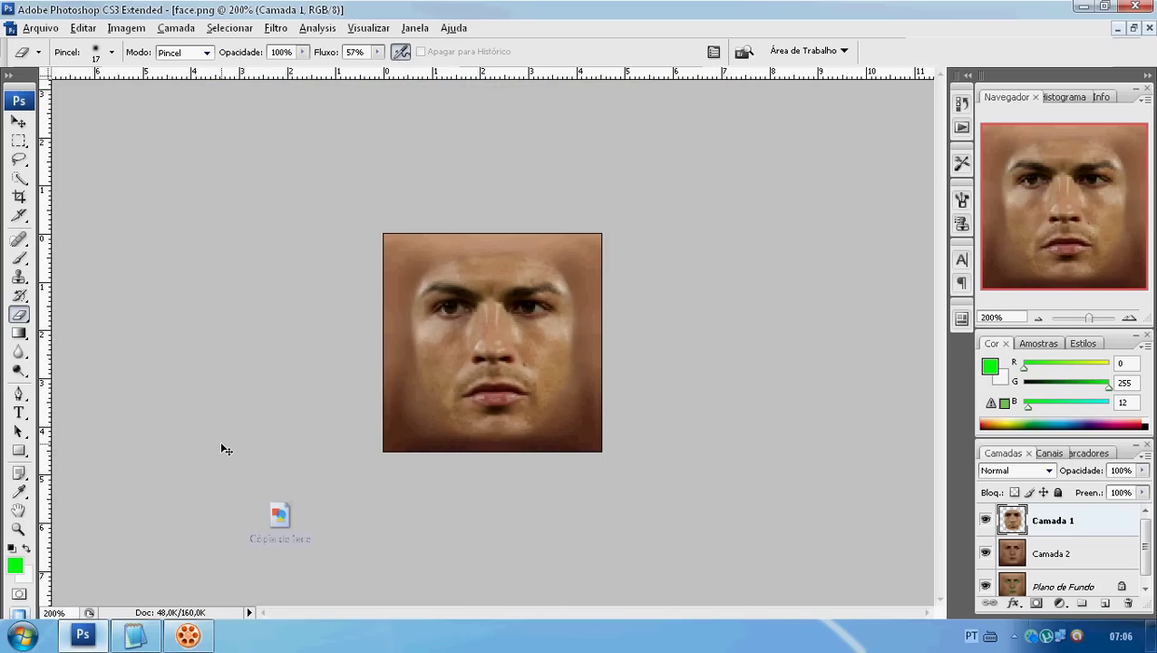
key(ctrl+plus)
key(ctrl+plus)
key(ctrl+plus)
key(ctrl+plus)
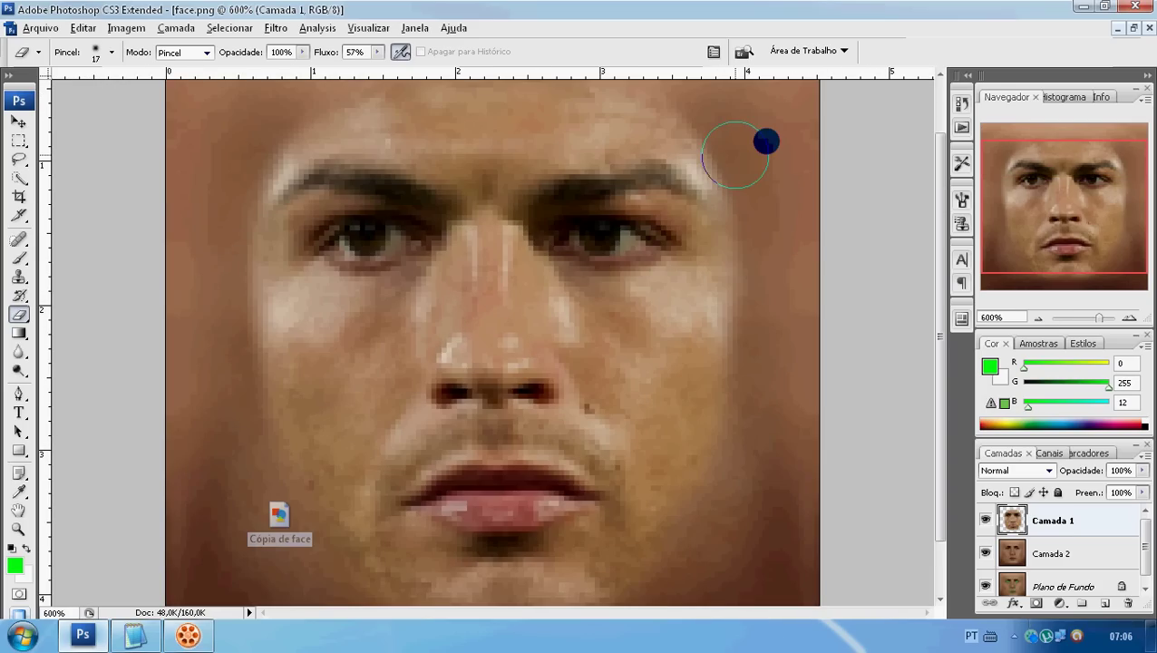
mouse_move(735, 155)
mouse_down()
mouse_move(754, 172)
mouse_move(757, 336)
mouse_up()
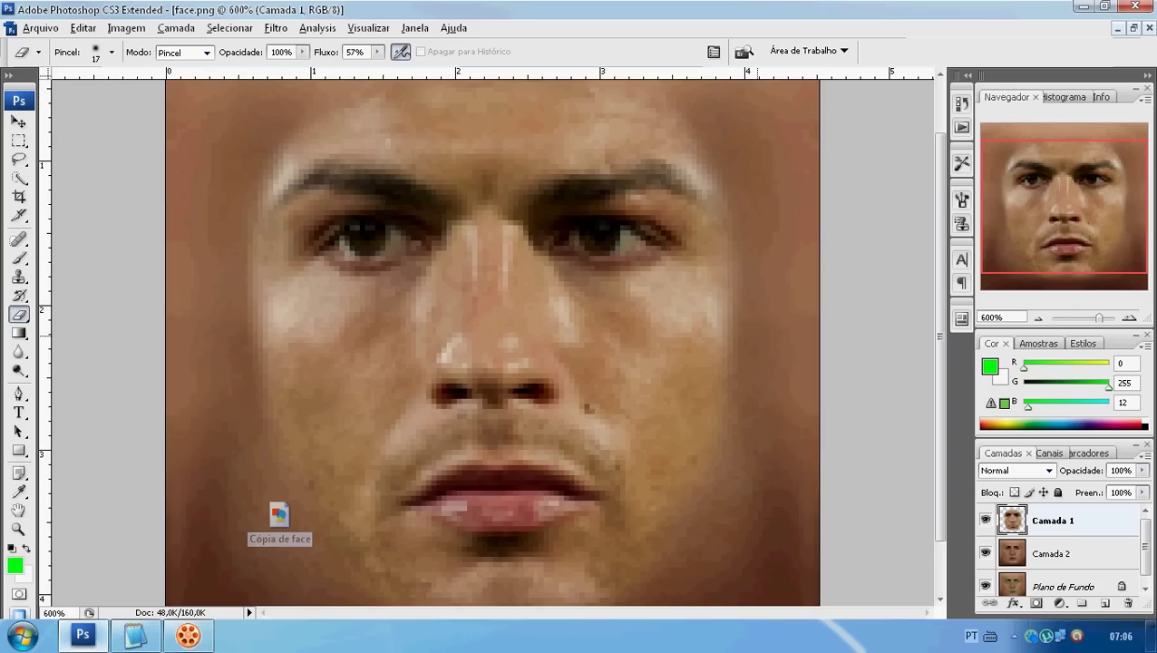
Convert face.png to indexed color, flattening its layers
click(120, 27)
click(131, 48)
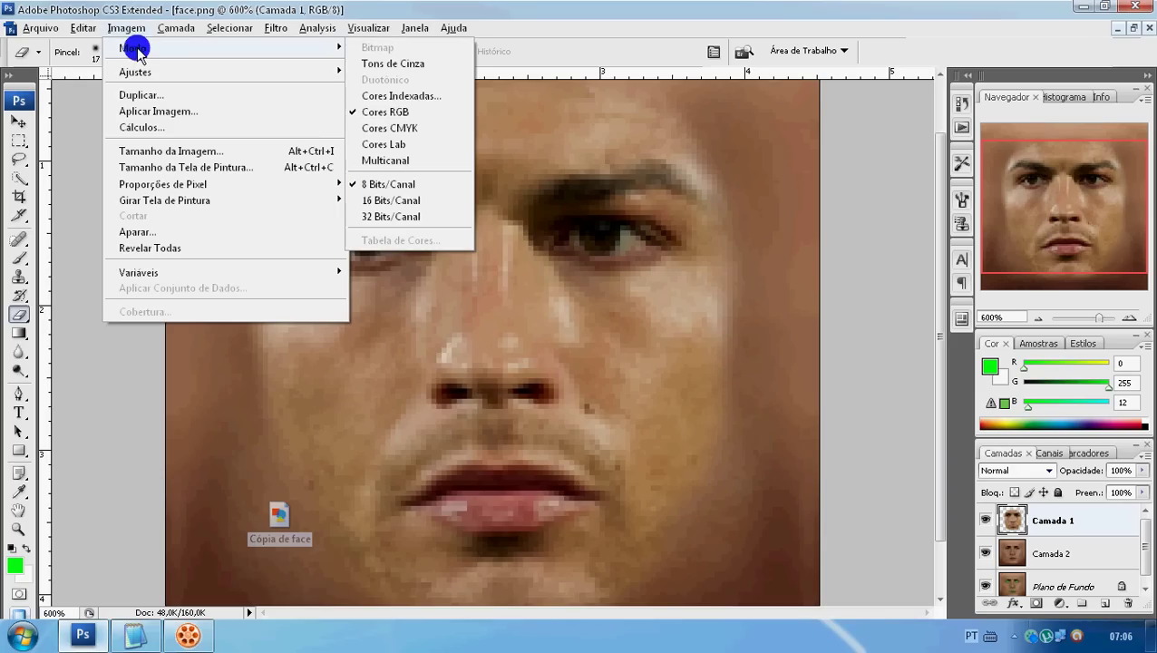
click(358, 96)
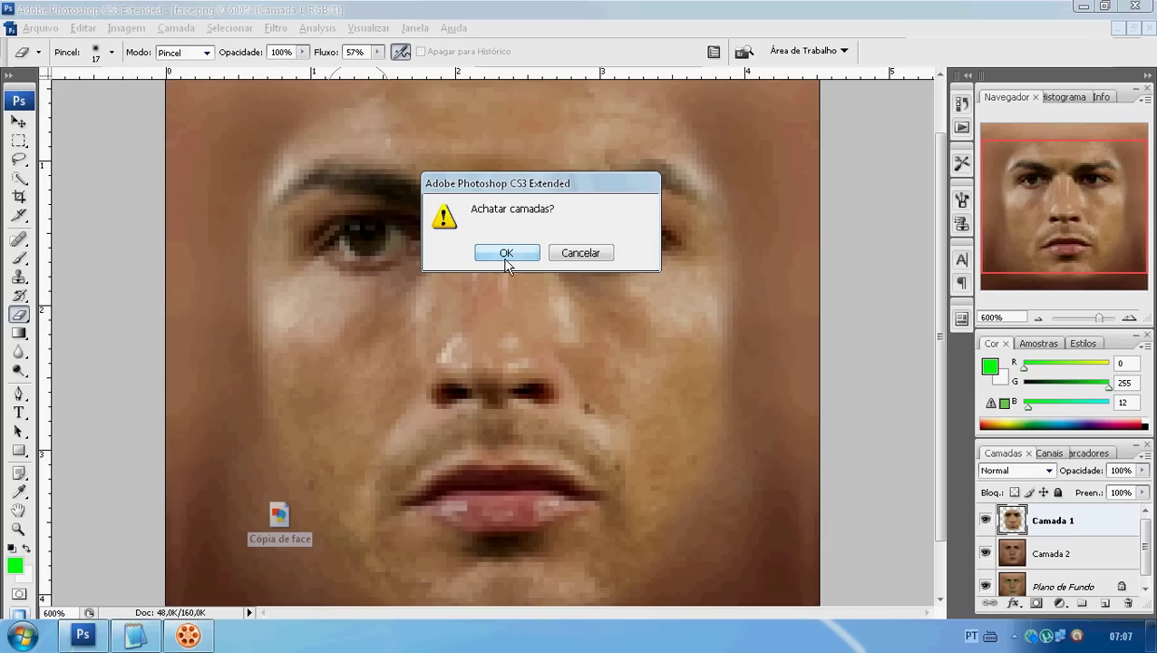
click(506, 257)
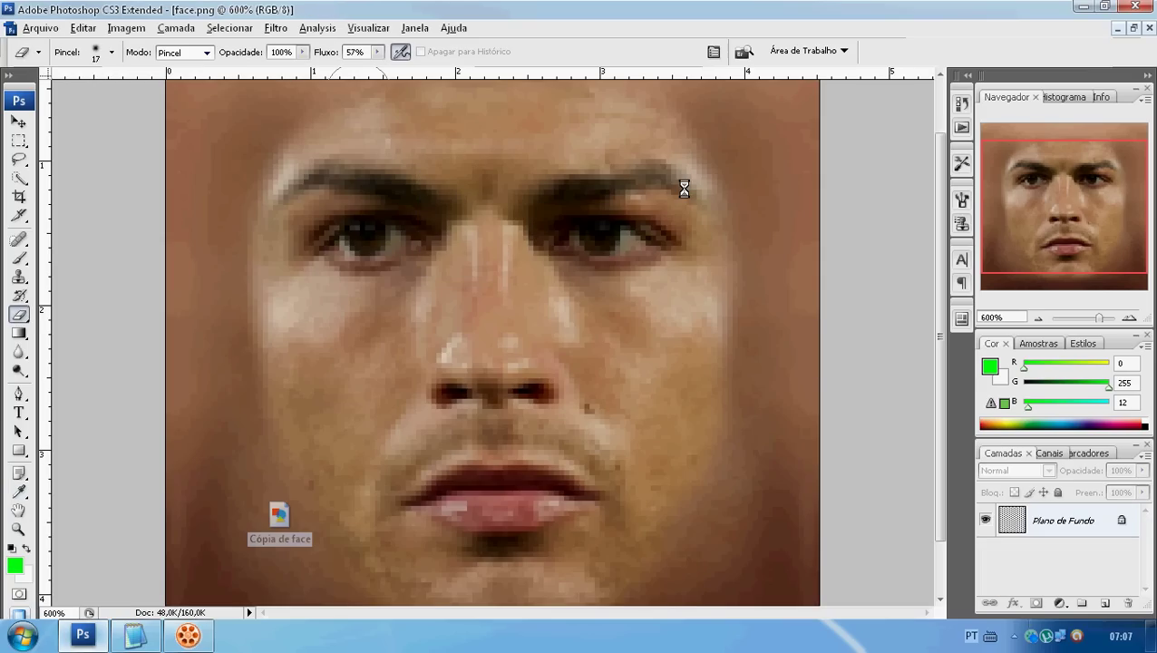
click(685, 186)
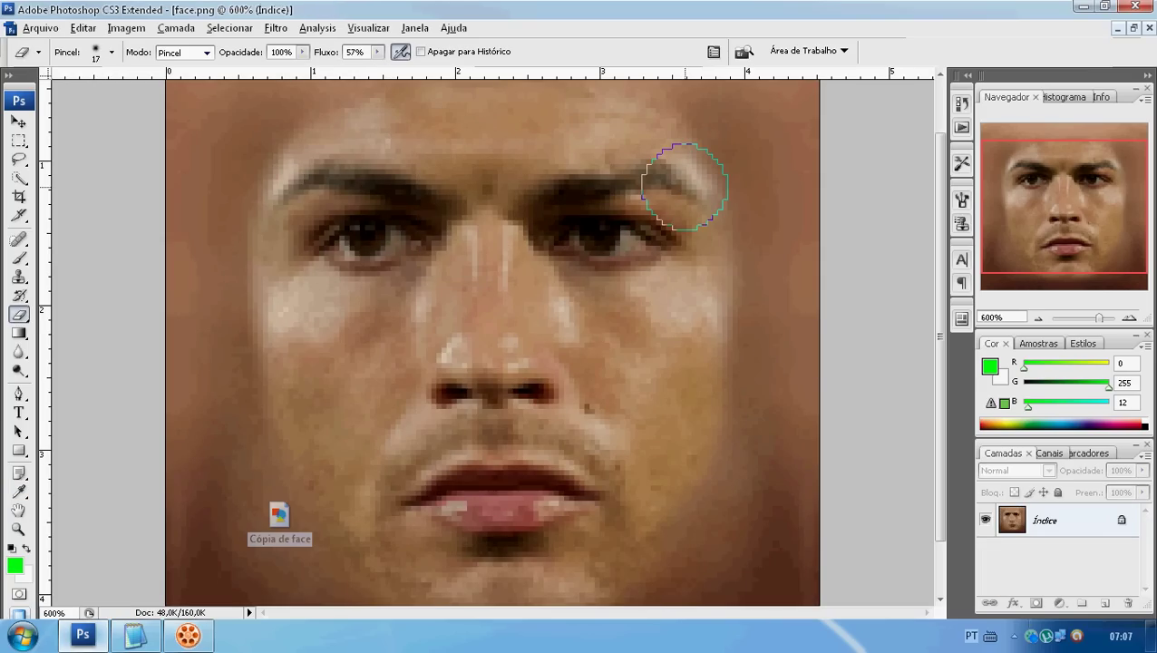
Switch to Notepad and write the note "pronto agora é só testar no game" in the empty document
click(129, 640)
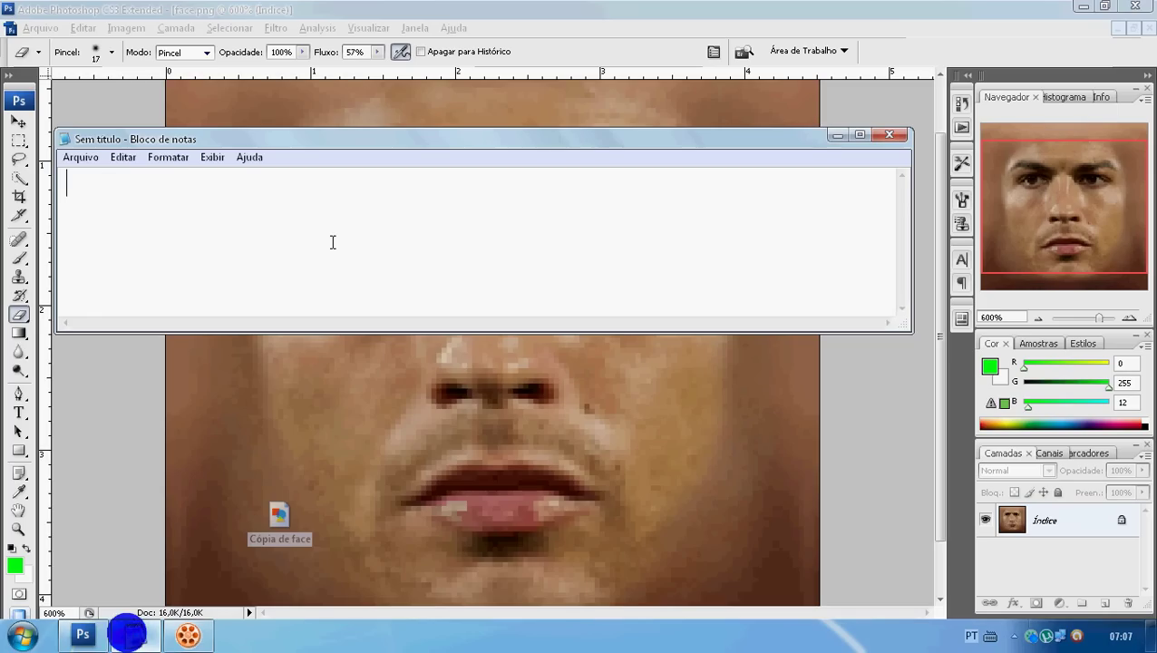
text(pronto)
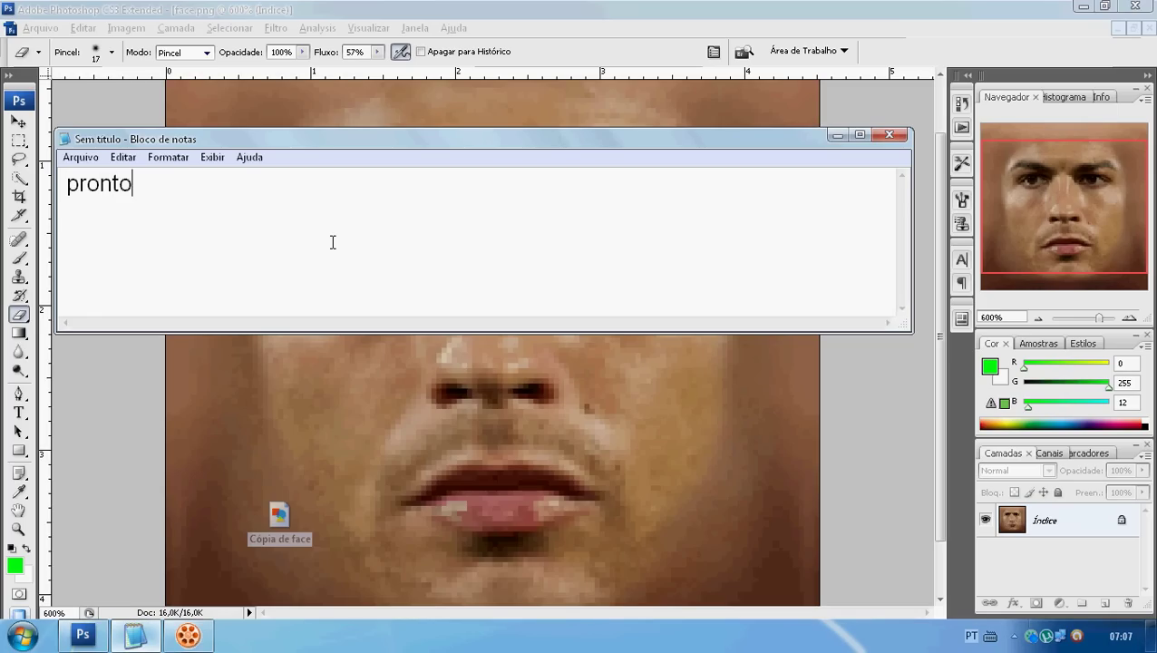
key(BackSpace)
text(o agora é s)
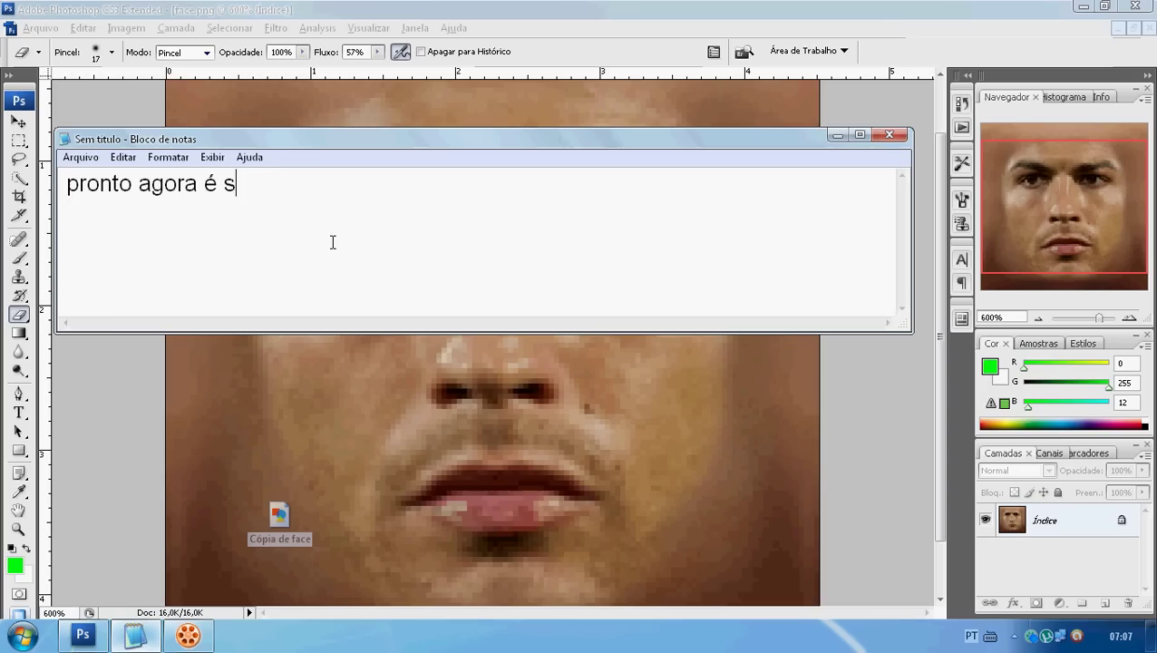
text(ó testar no game)
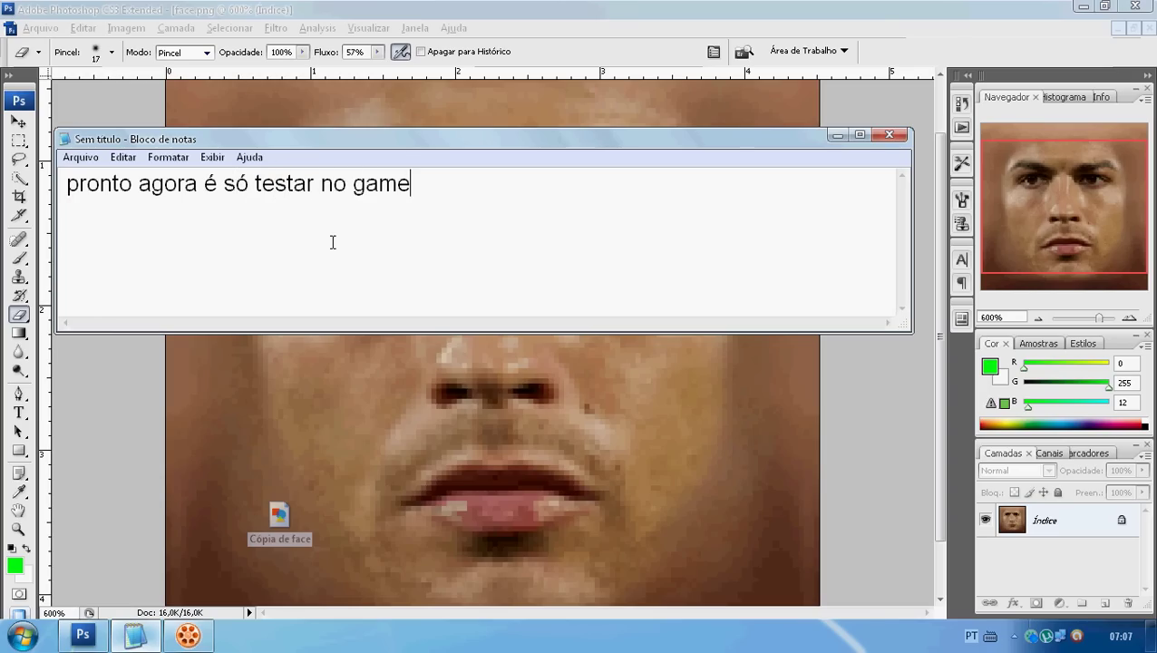
Replace the Notepad note with "obrigado galera até mais" and clear the document's text again
key(ctrl+a)
key(BackSpace)
text(ob)
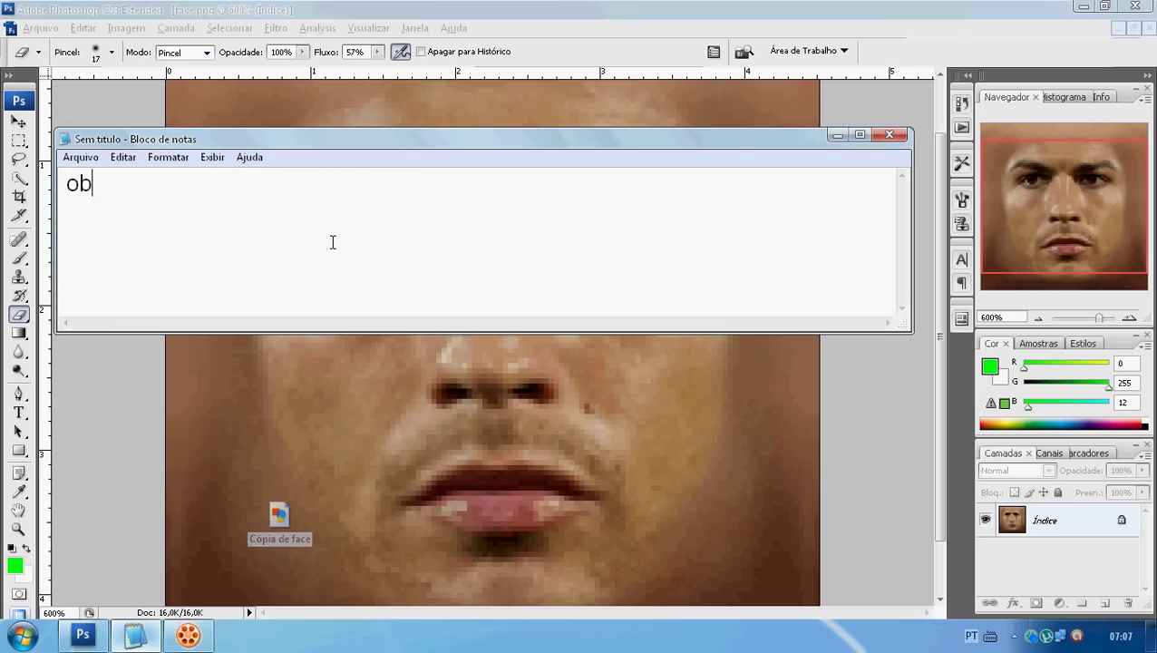
text(rigado galr)
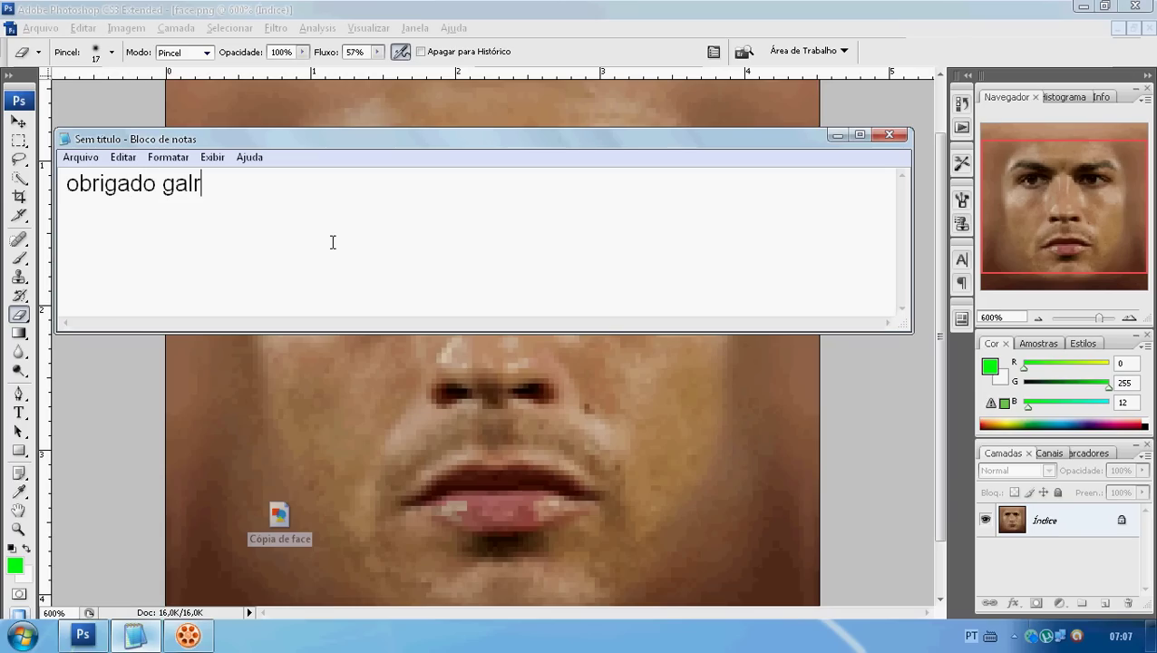
key(BackSpace)
text(era até mais)
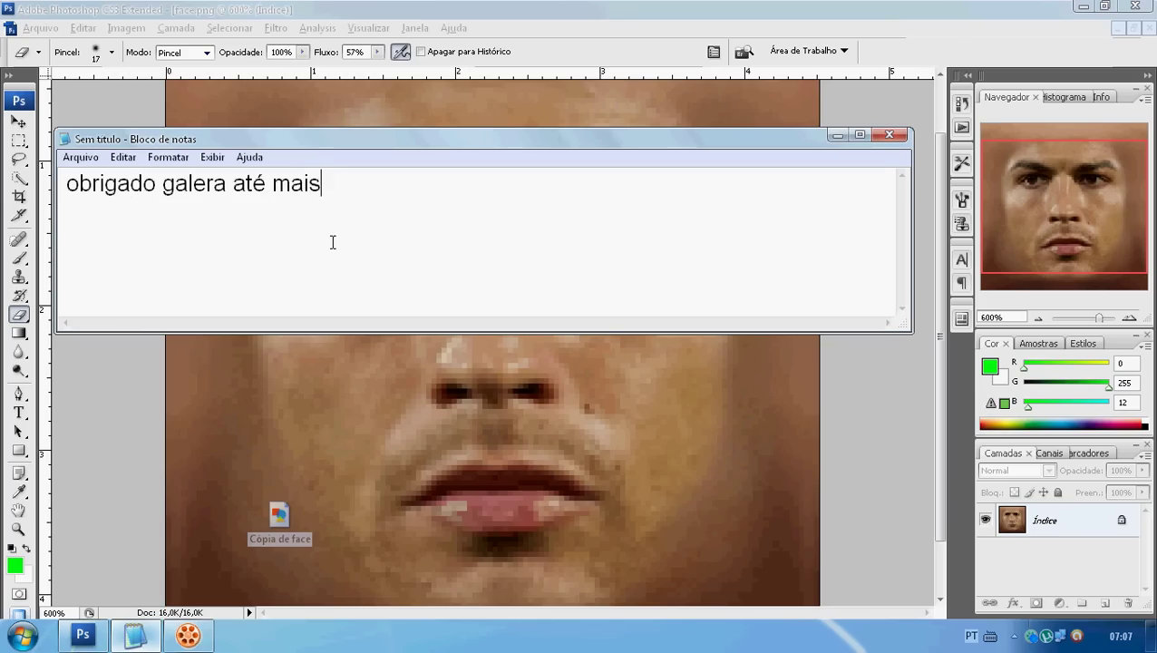
key(ctrl+a)
key(BackSpace)
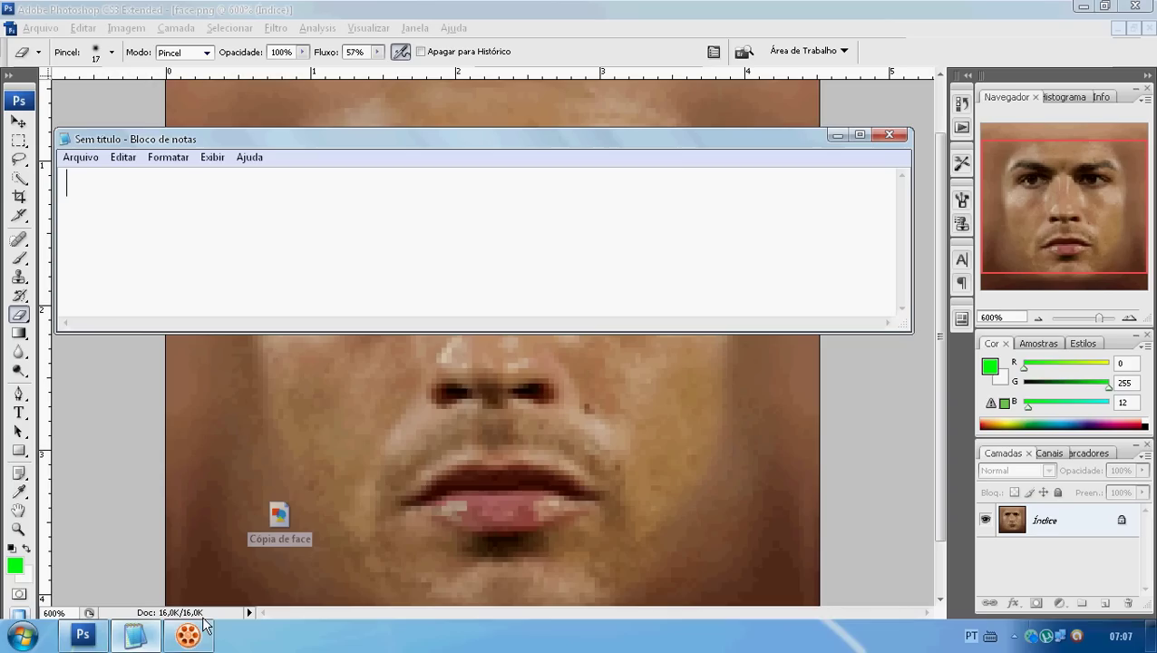